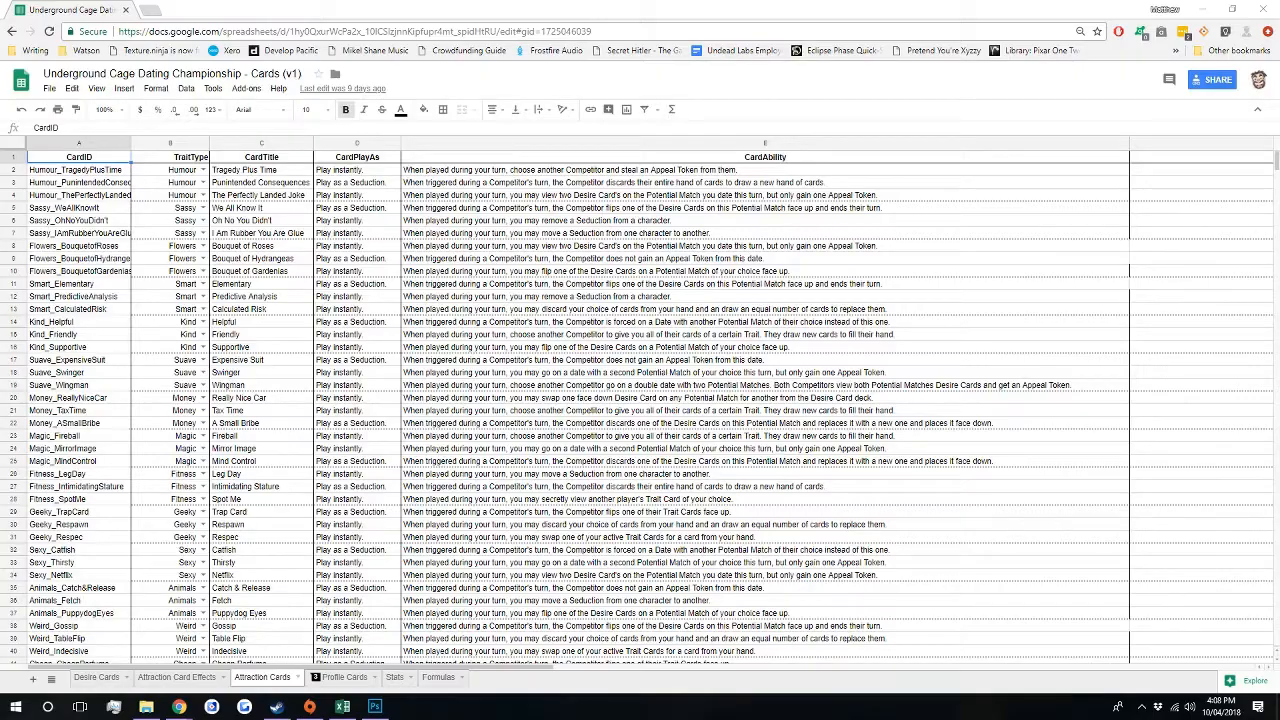
- Look over the Attraction Cards sheet and compare it with the PrintTemplate.psd card layout in Photoshop, returning to the sheet in Chrome
scroll(588, 545, down, 10)
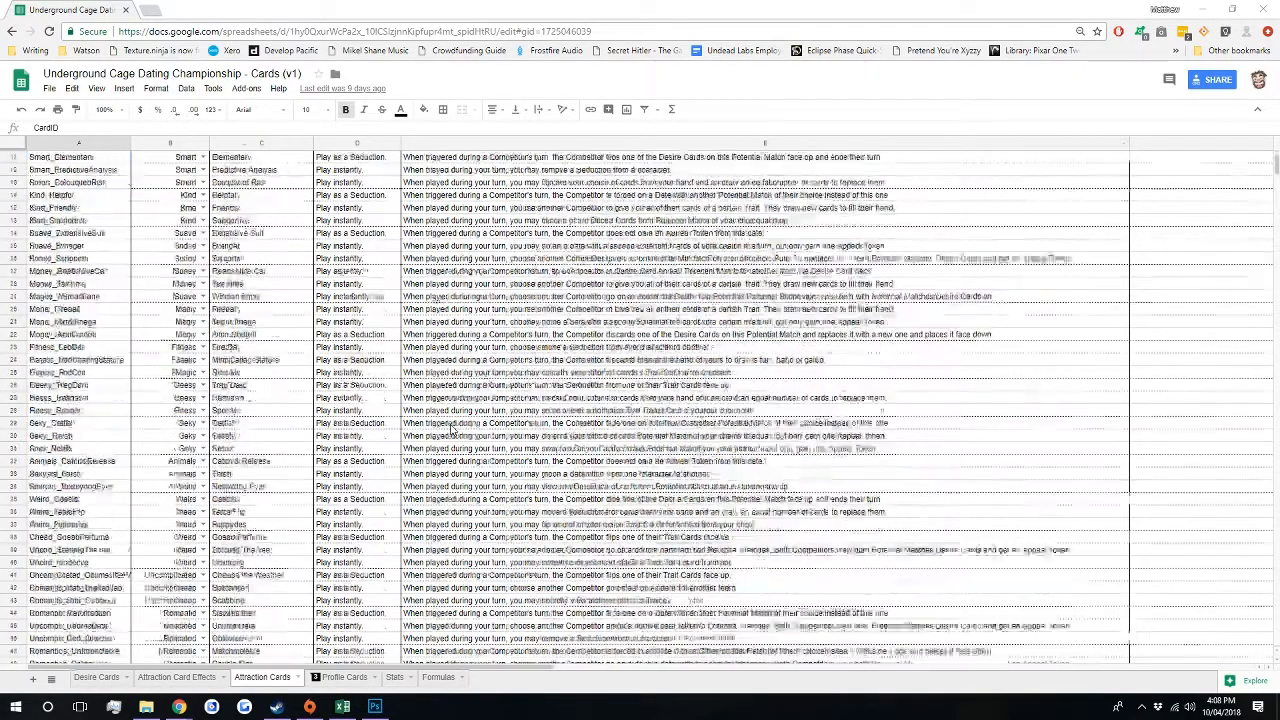
scroll(452, 428, up, 10)
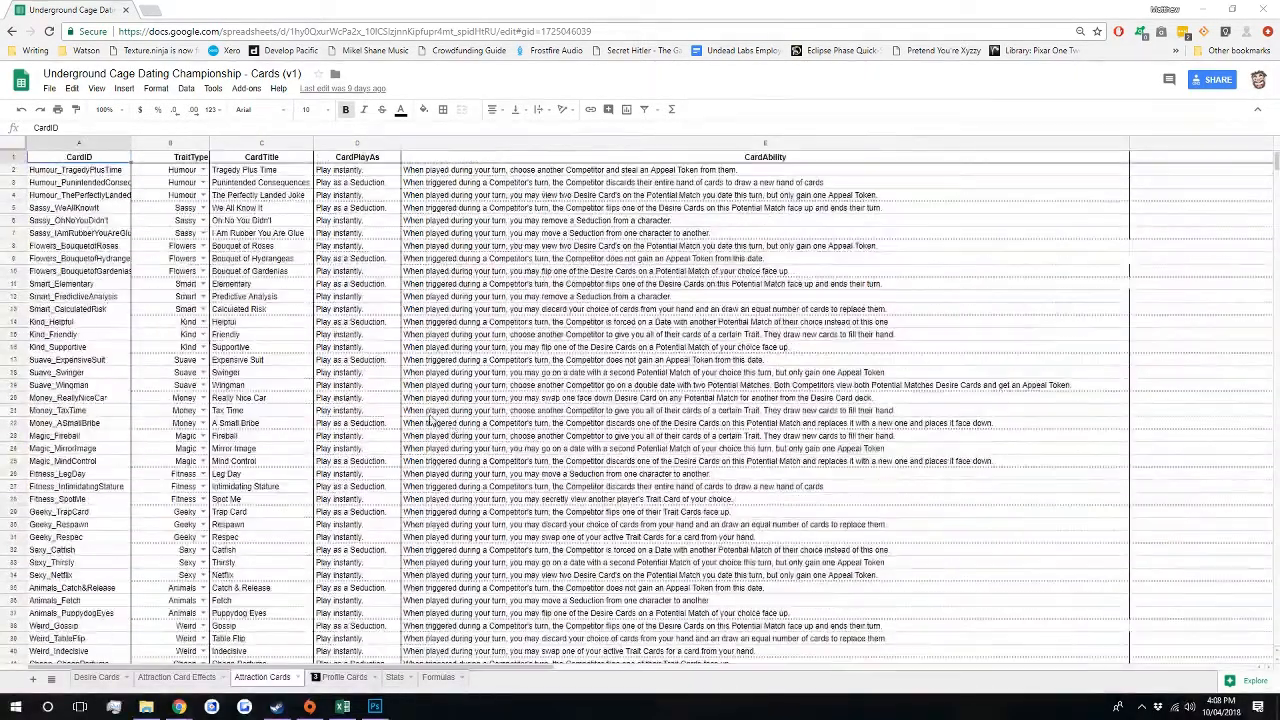
click(375, 707)
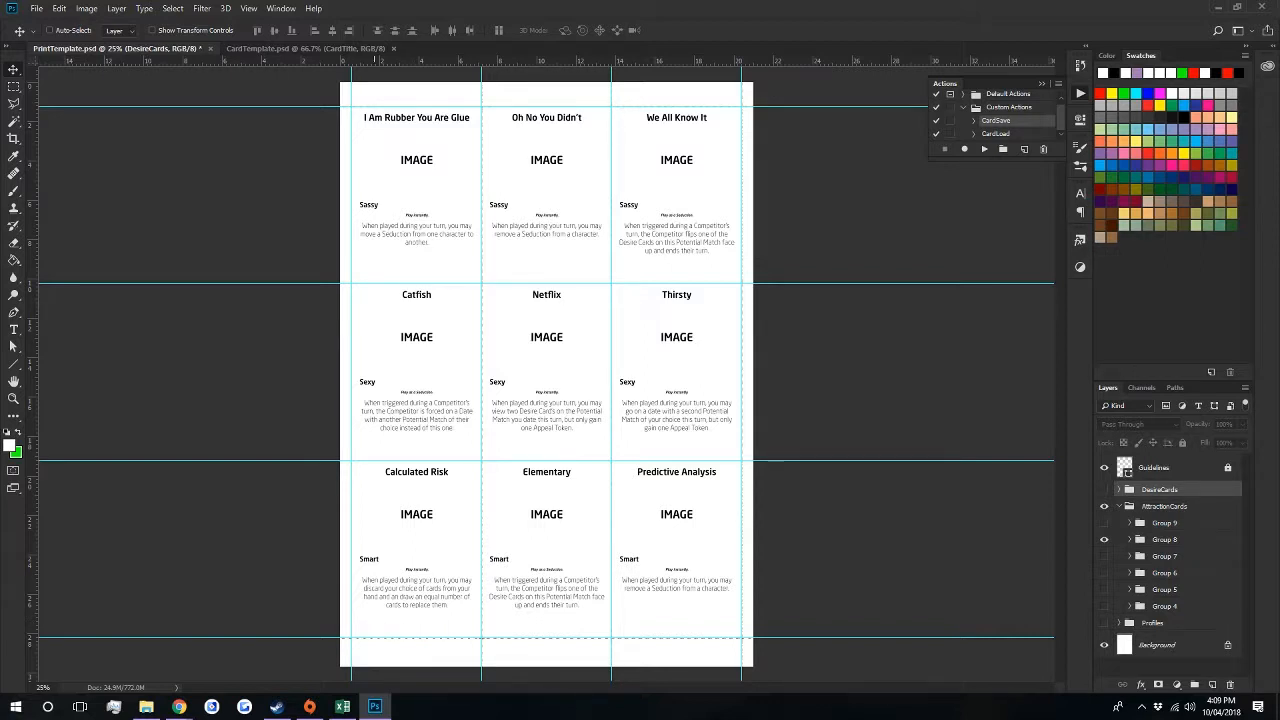
click(348, 707)
click(345, 707)
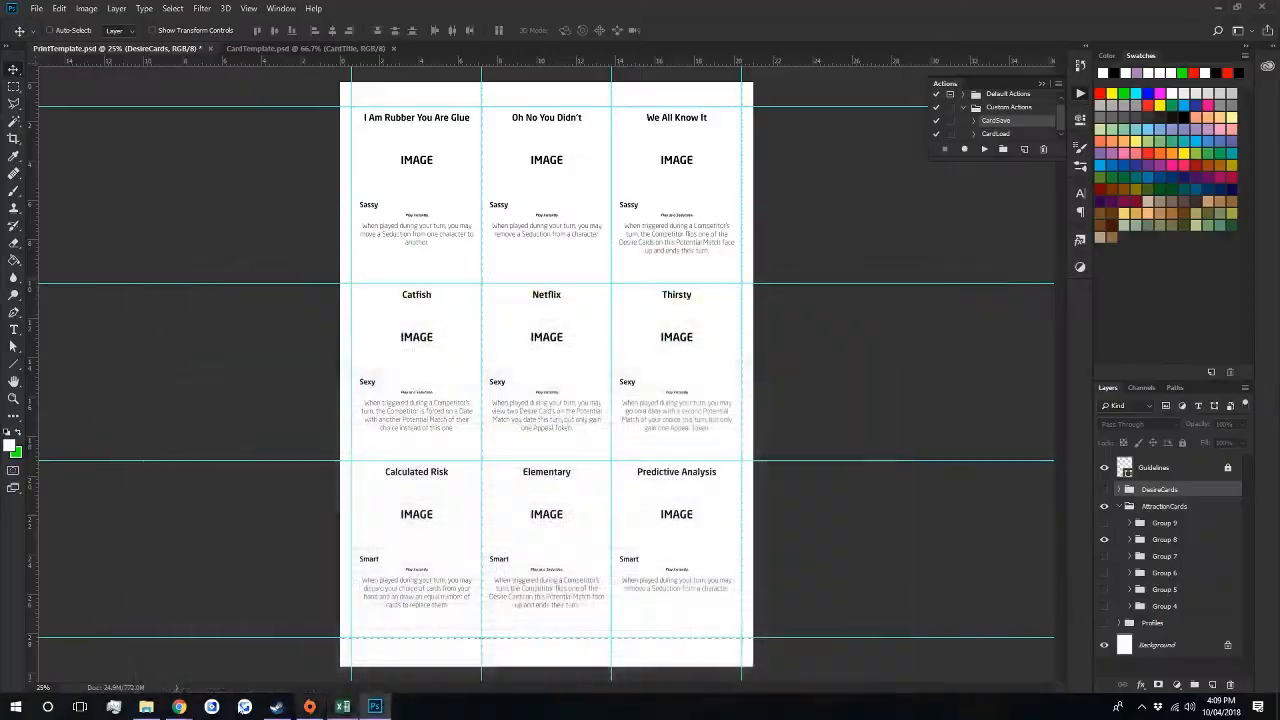
click(184, 710)
click(248, 655)
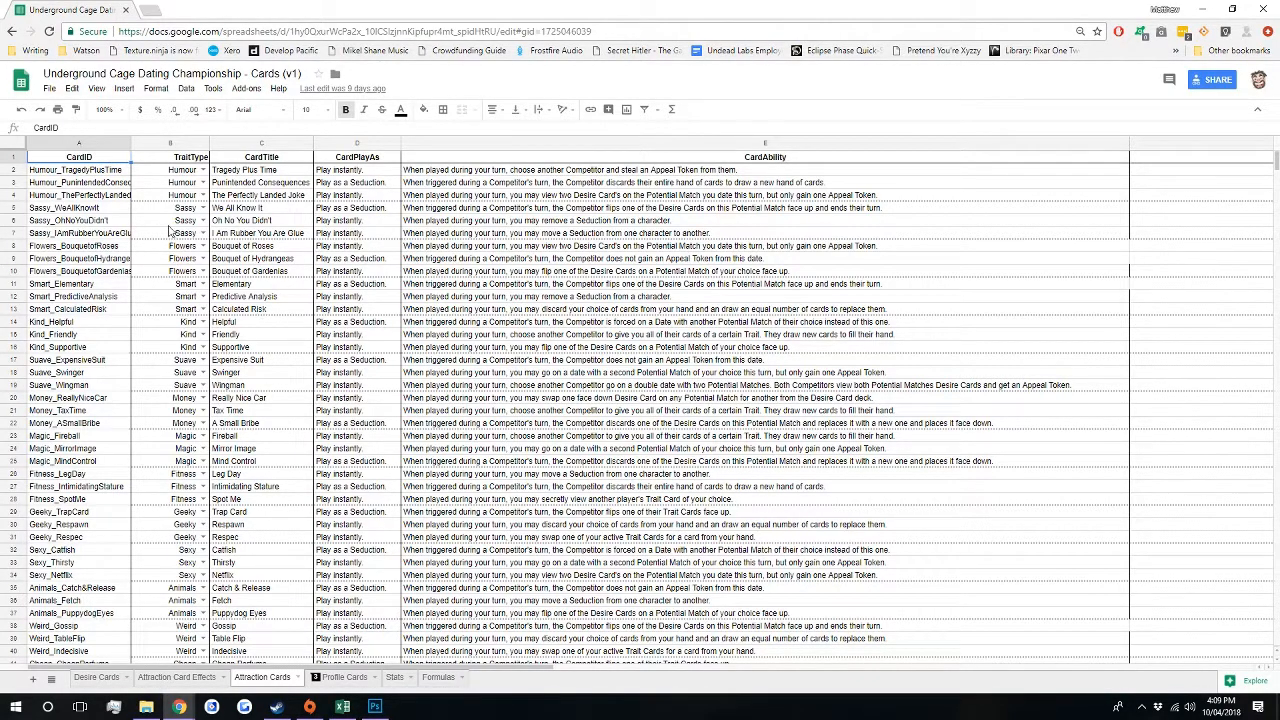
- Review the TraitType, CardTitle, CardPlayAs, CardAbility and CardID column headers of the Attraction Cards sheet
click(176, 161)
click(290, 160)
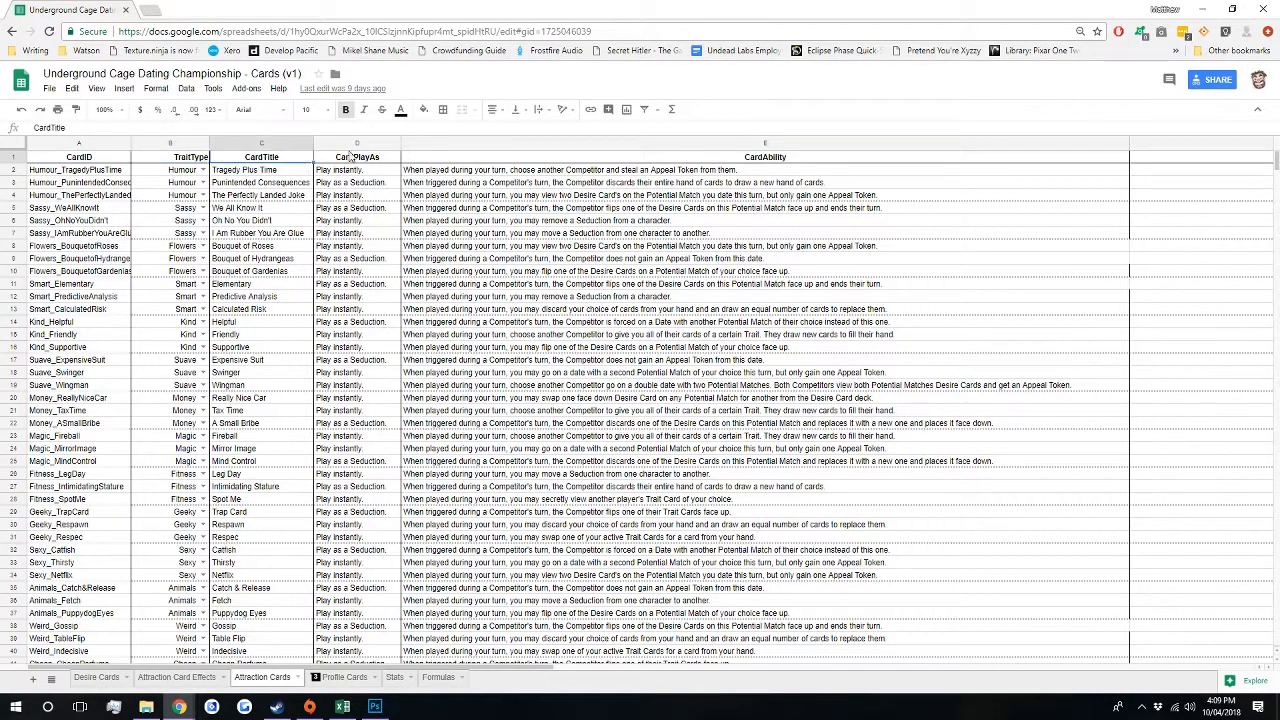
click(360, 162)
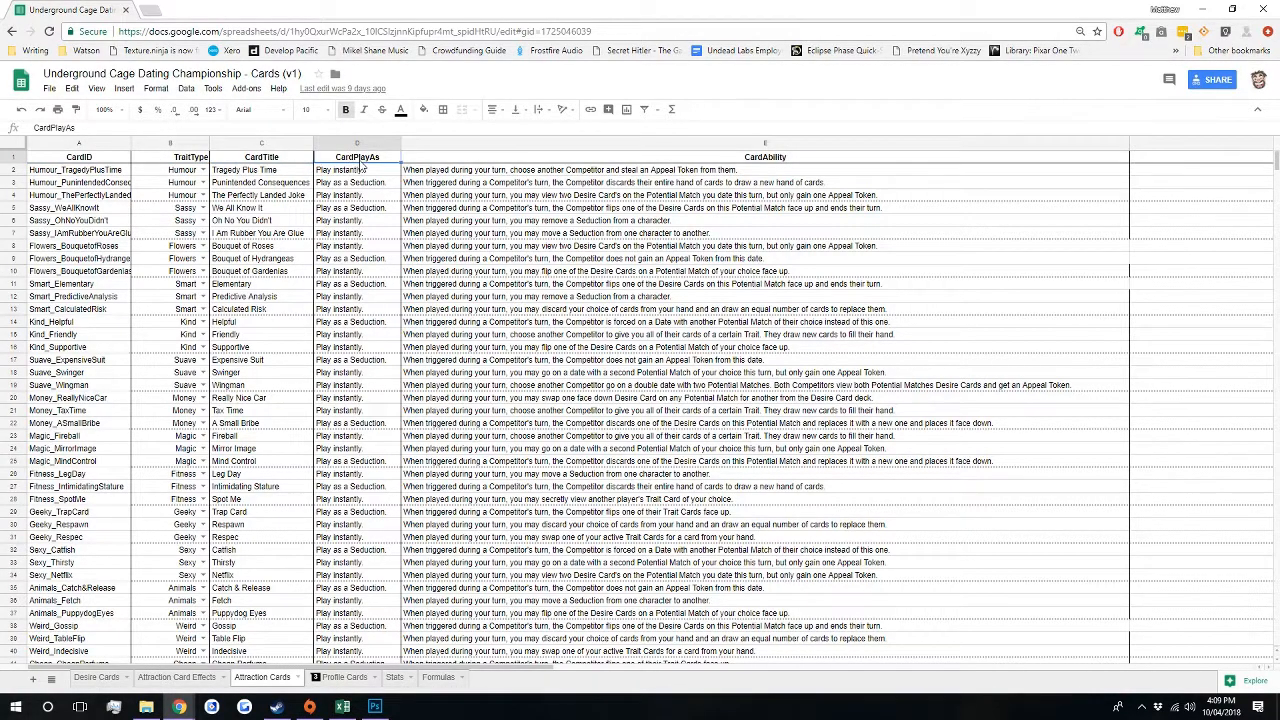
click(745, 164)
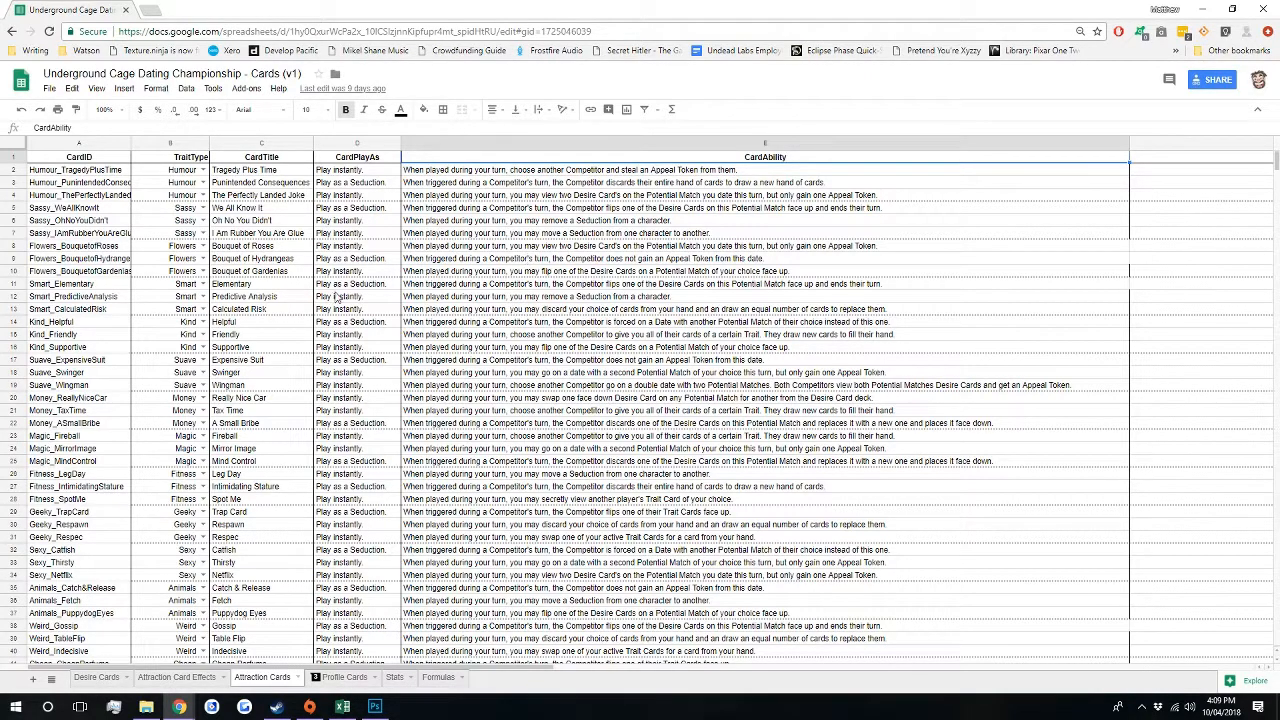
click(93, 162)
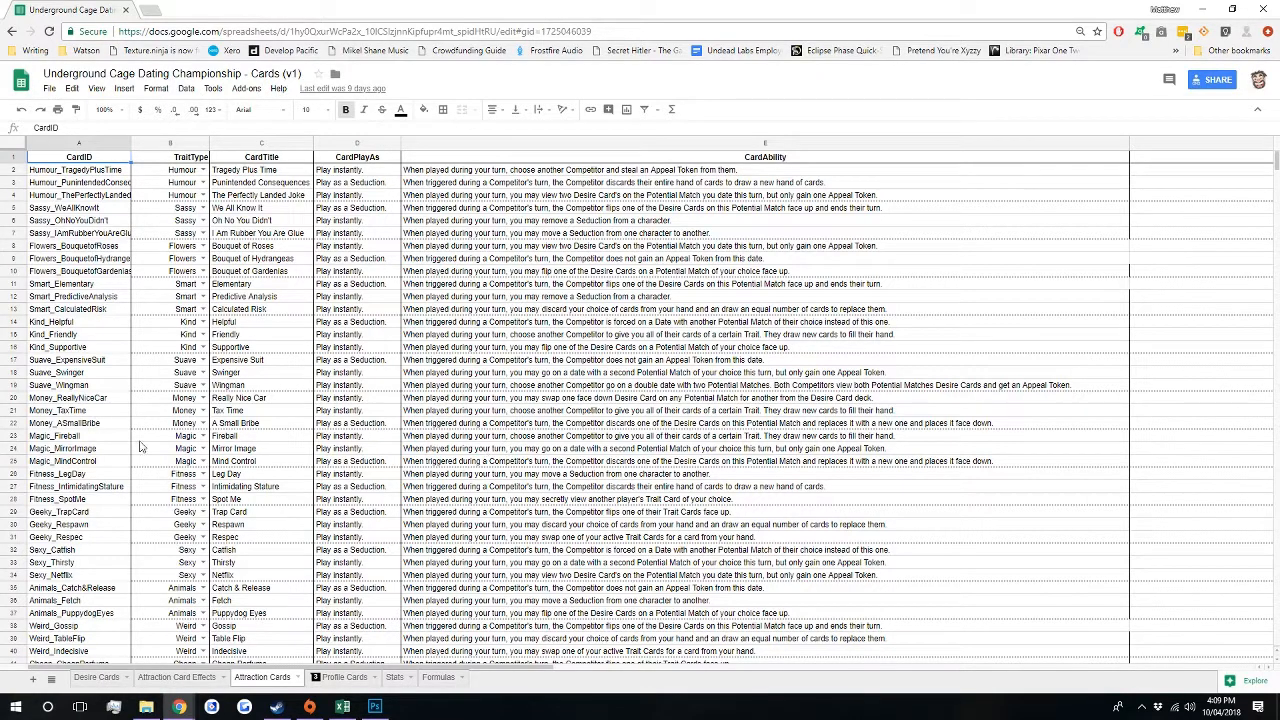
- Check the spreadsheet's available download formats and view the exported Attraction Cards CSV in Excel
click(50, 89)
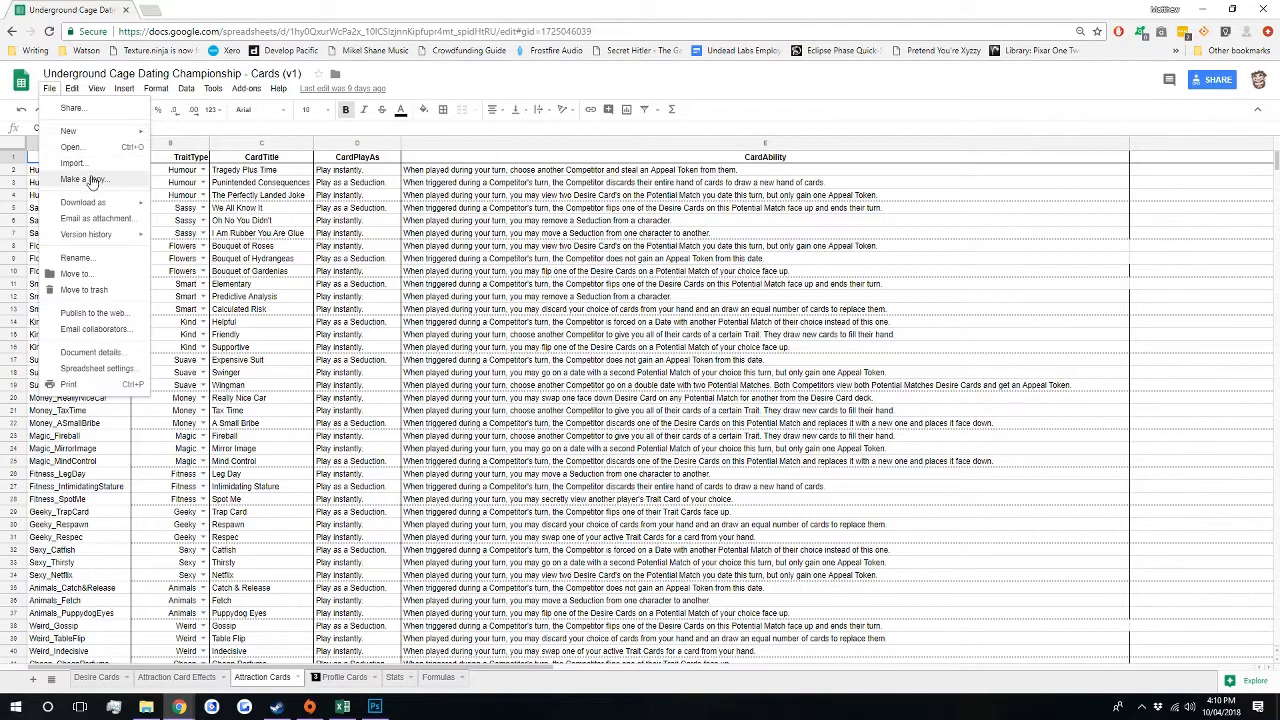
mouse_move(112, 204)
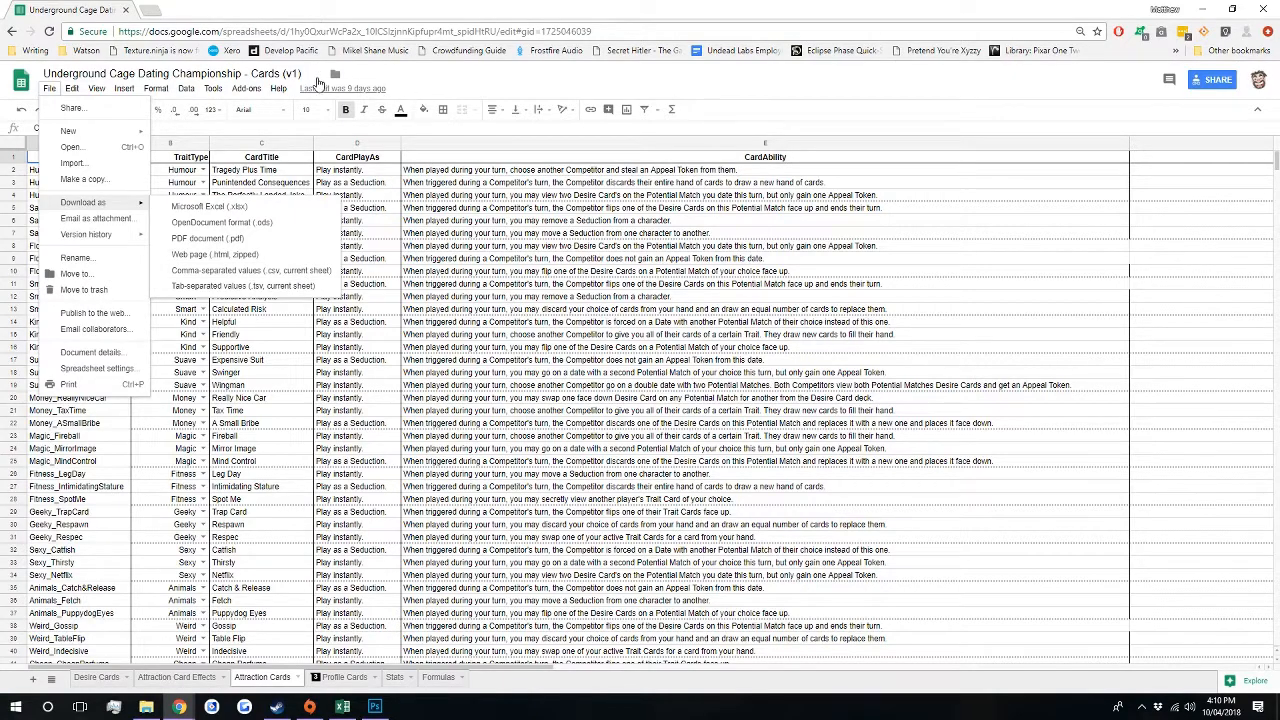
click(634, 90)
click(342, 706)
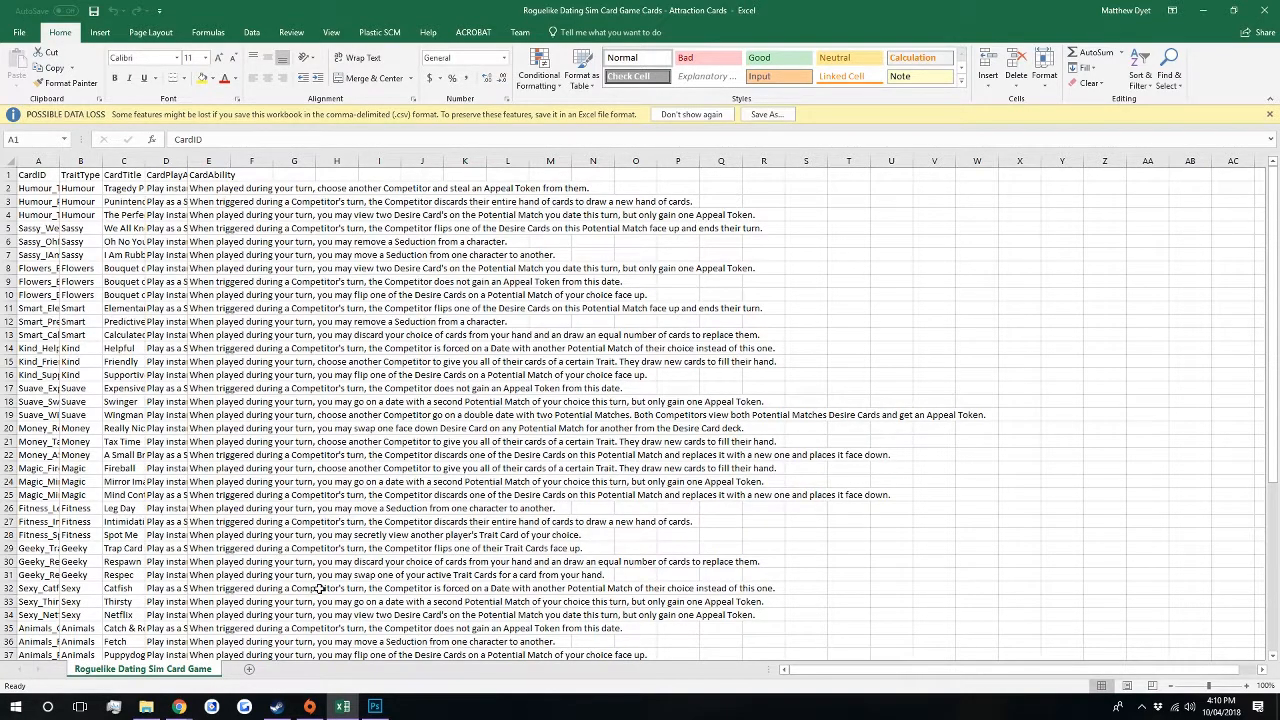
click(343, 707)
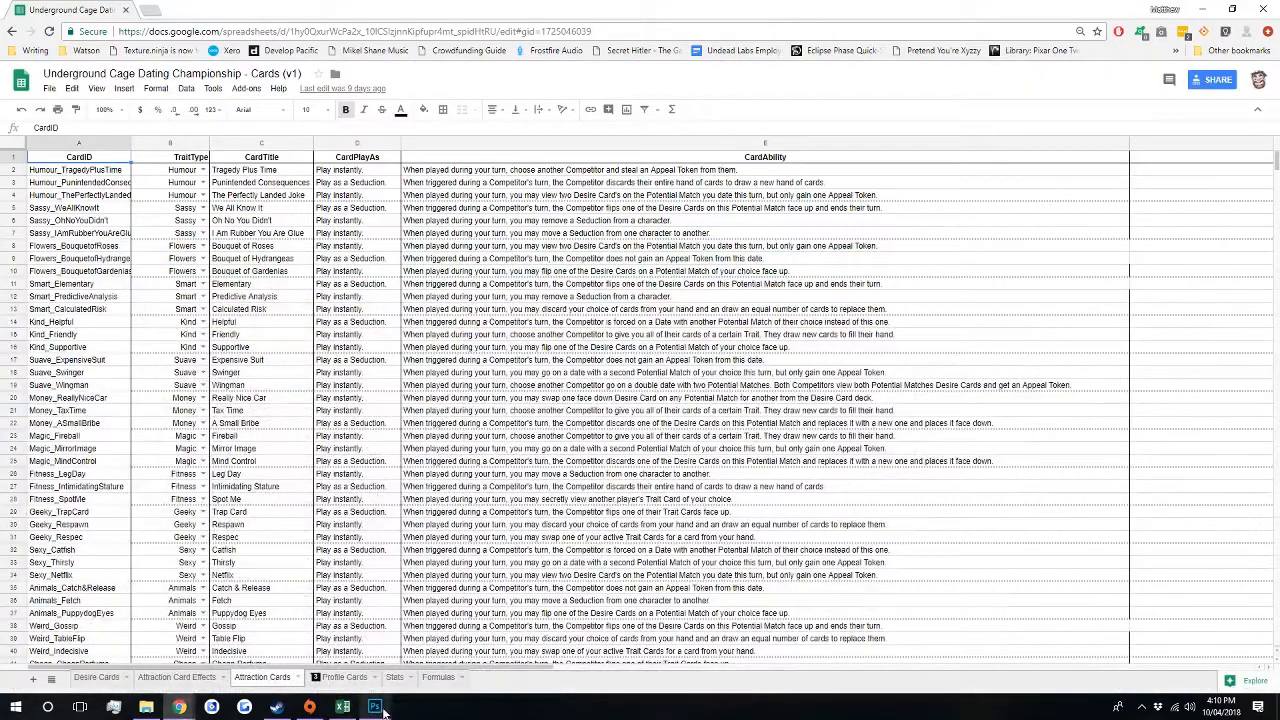
- Switch to Photoshop and compare CardTemplate.psd with the card spreadsheet, temporarily showing the hidden Unused layer group
click(378, 666)
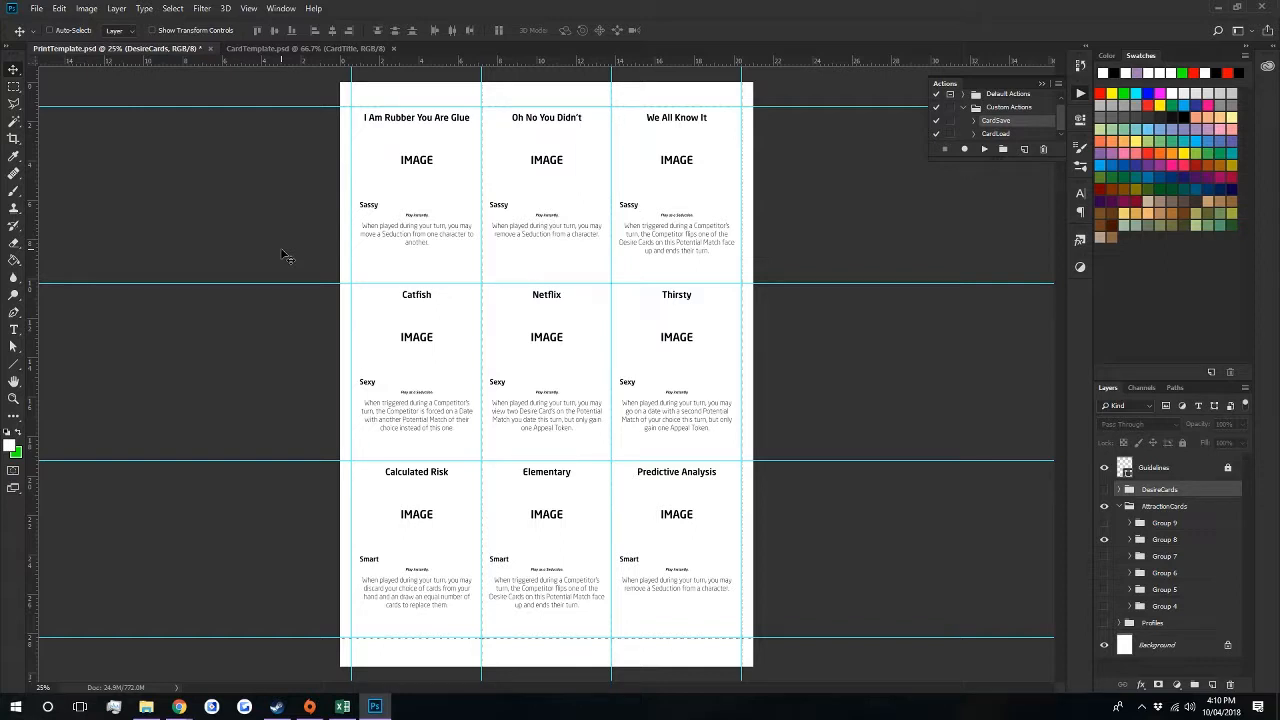
click(304, 48)
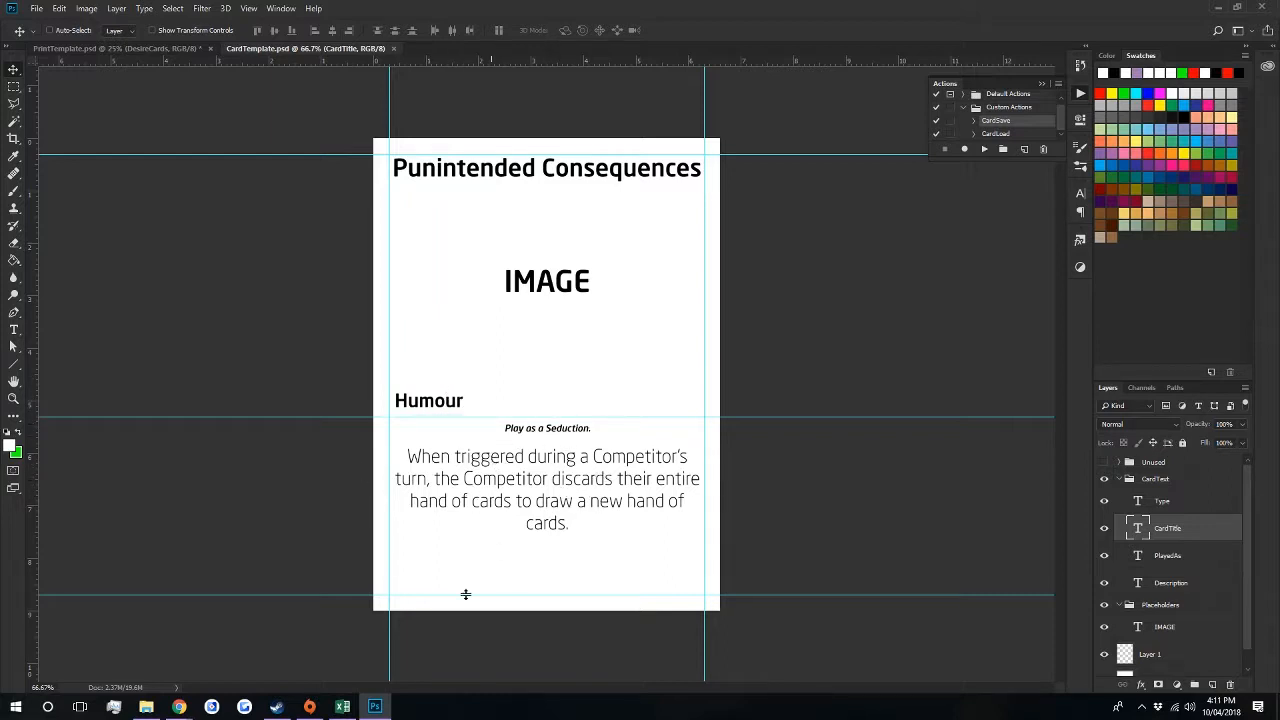
key(alt+Tab)
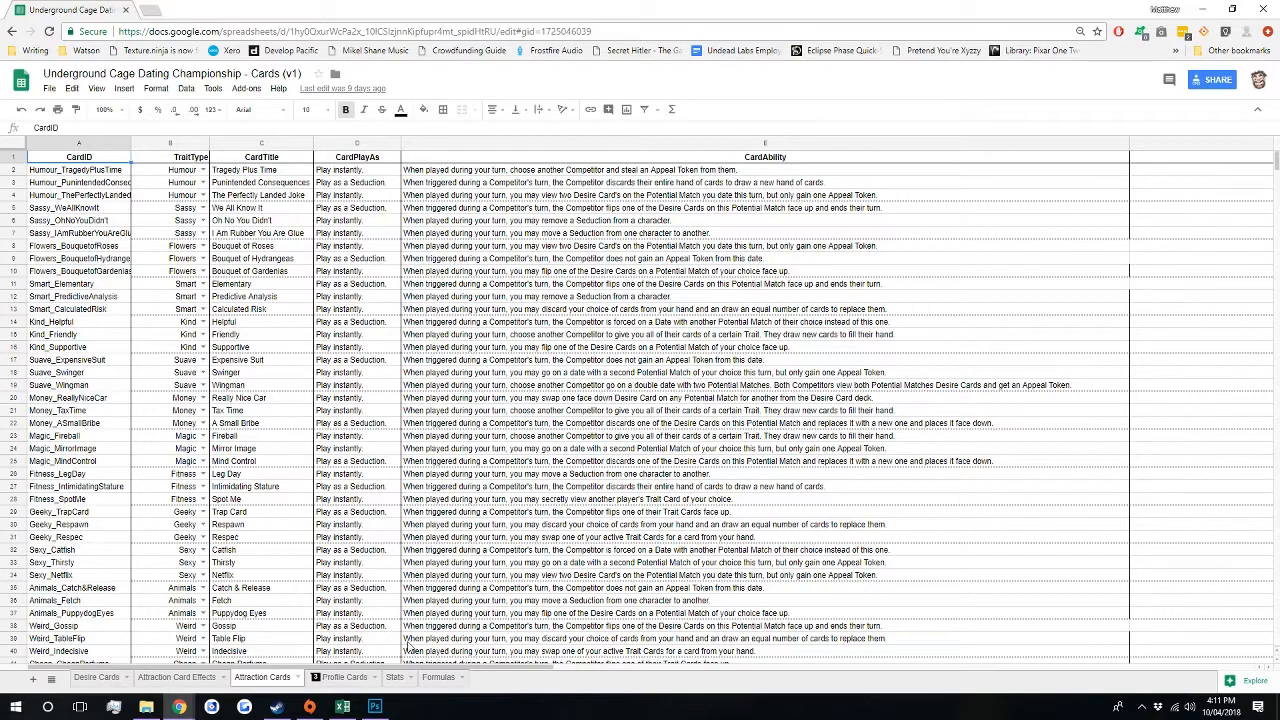
click(372, 707)
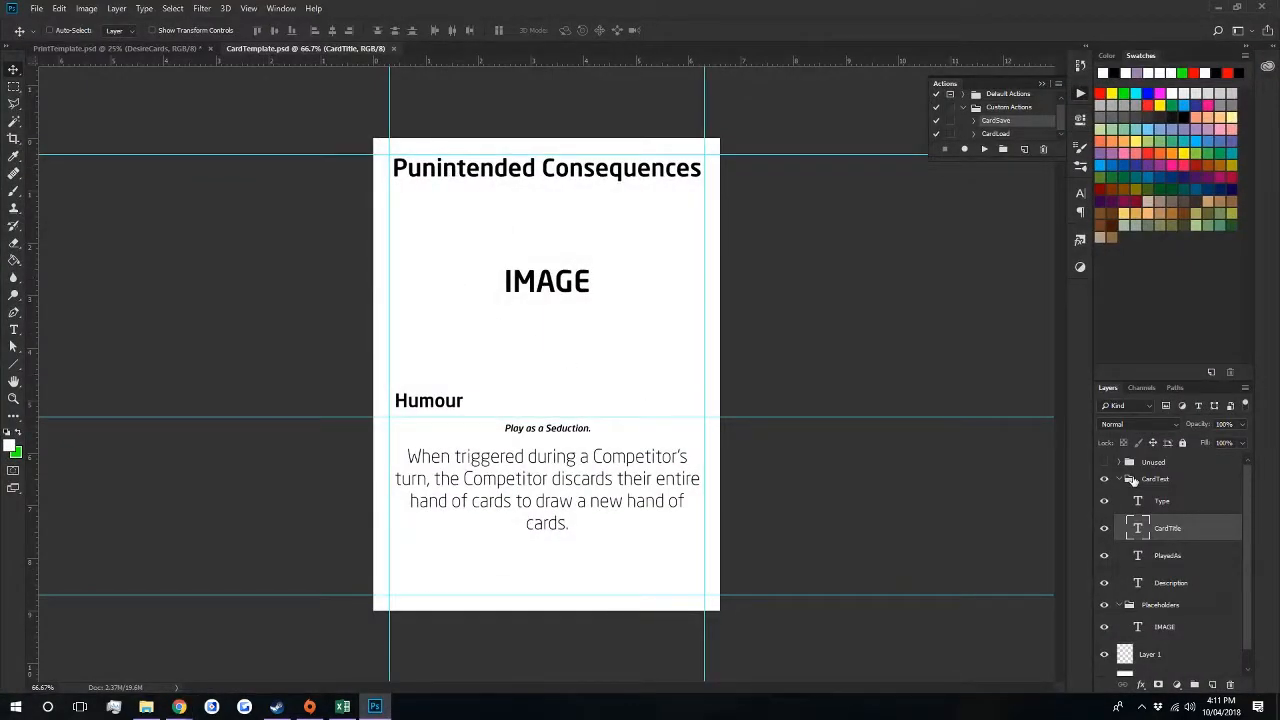
click(1104, 463)
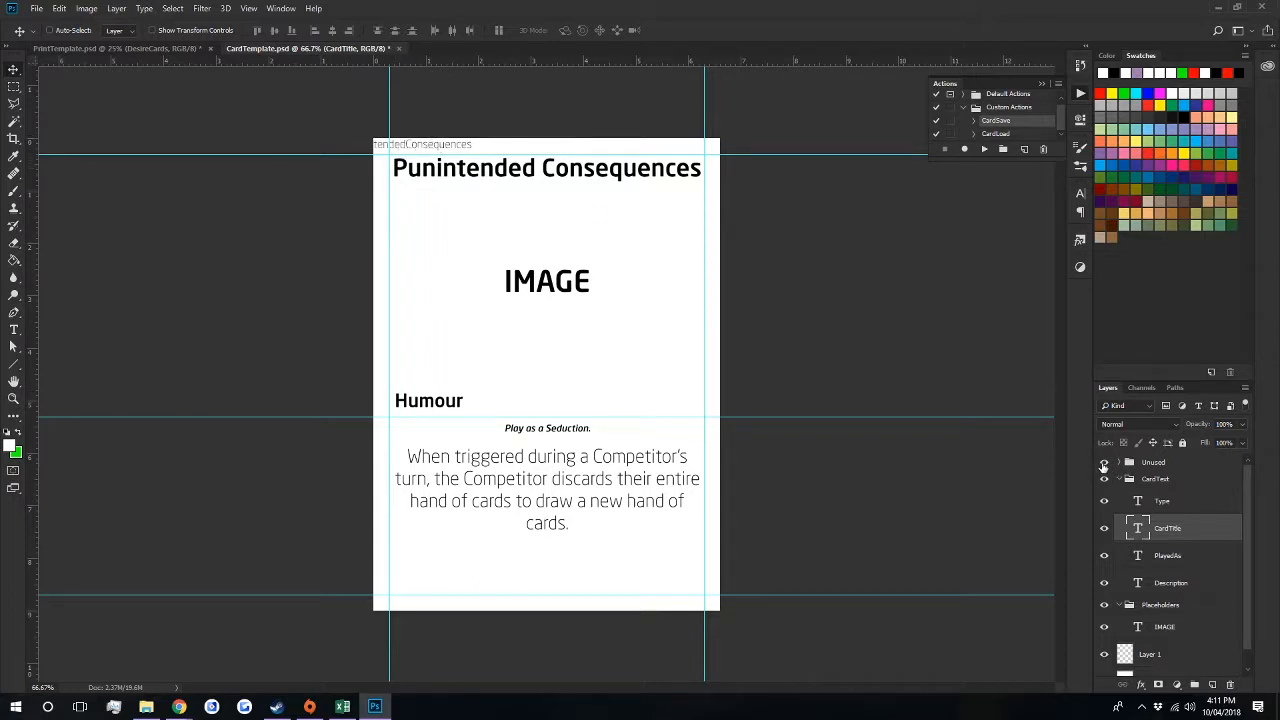
click(1104, 463)
- Inspect the CardID, CardPlayAs, CardTitle and TraitType variables in the template's data sets, leaving them unchanged
click(87, 9)
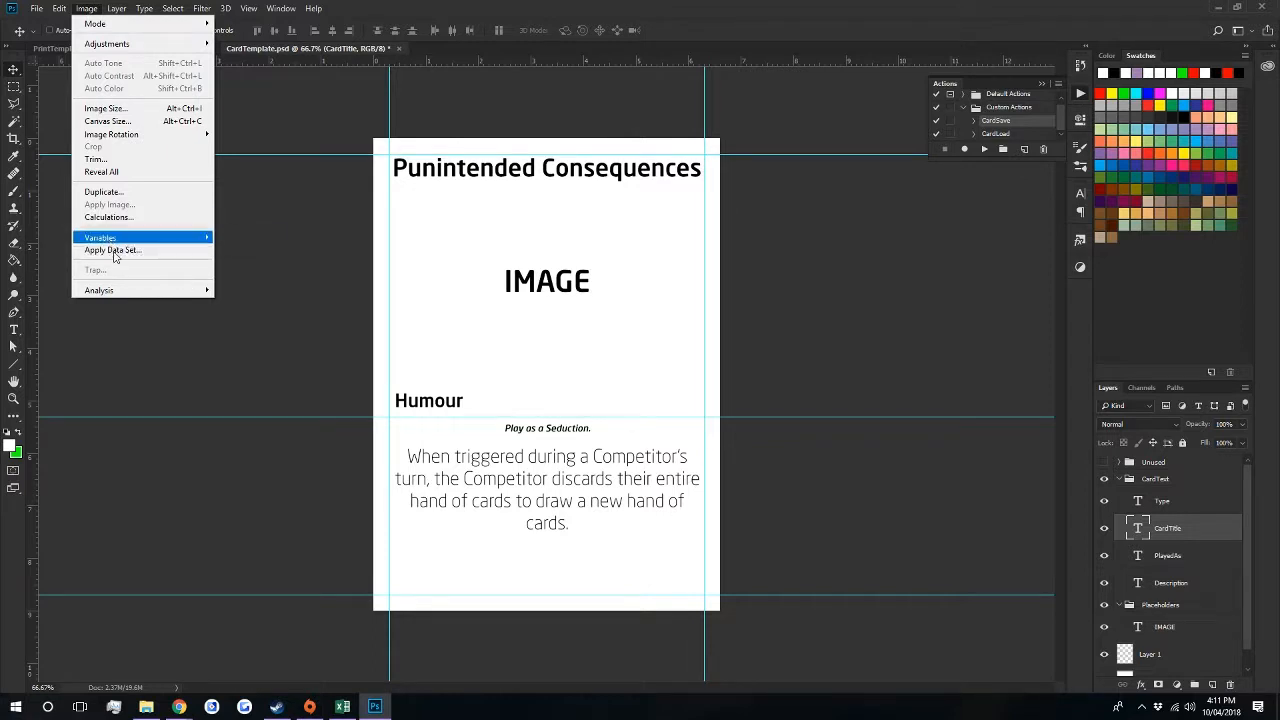
mouse_move(139, 240)
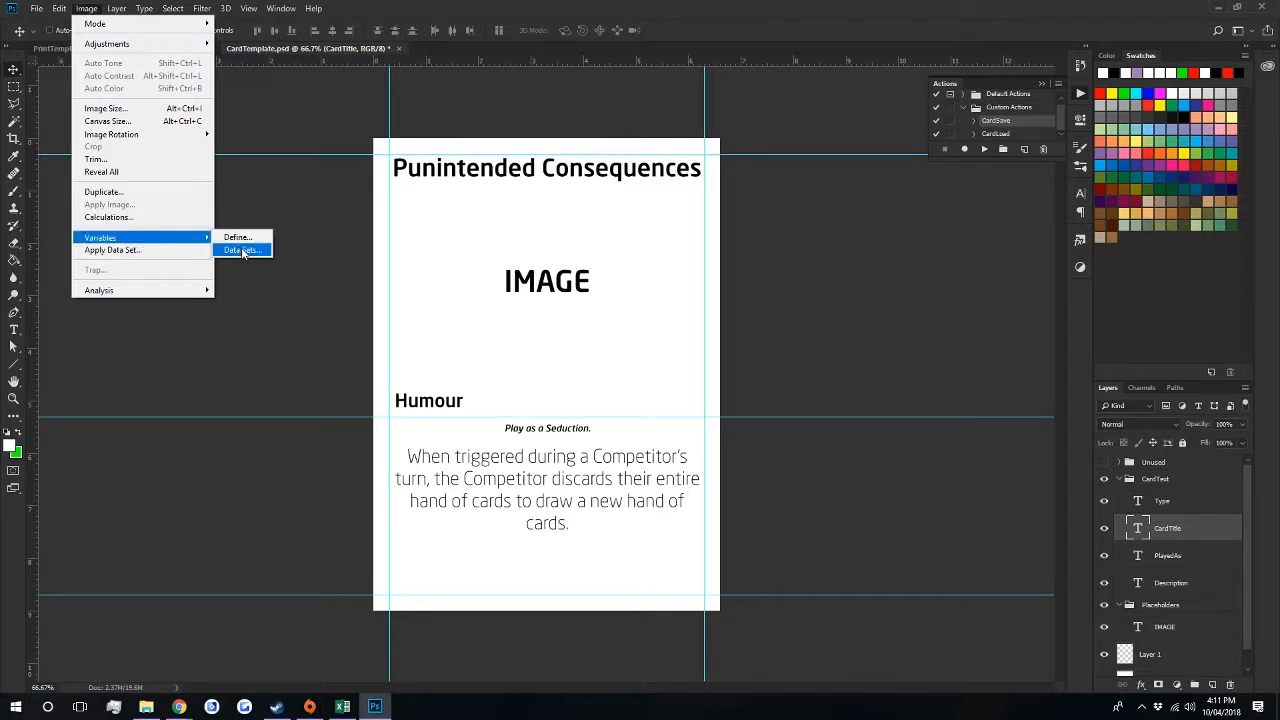
click(241, 250)
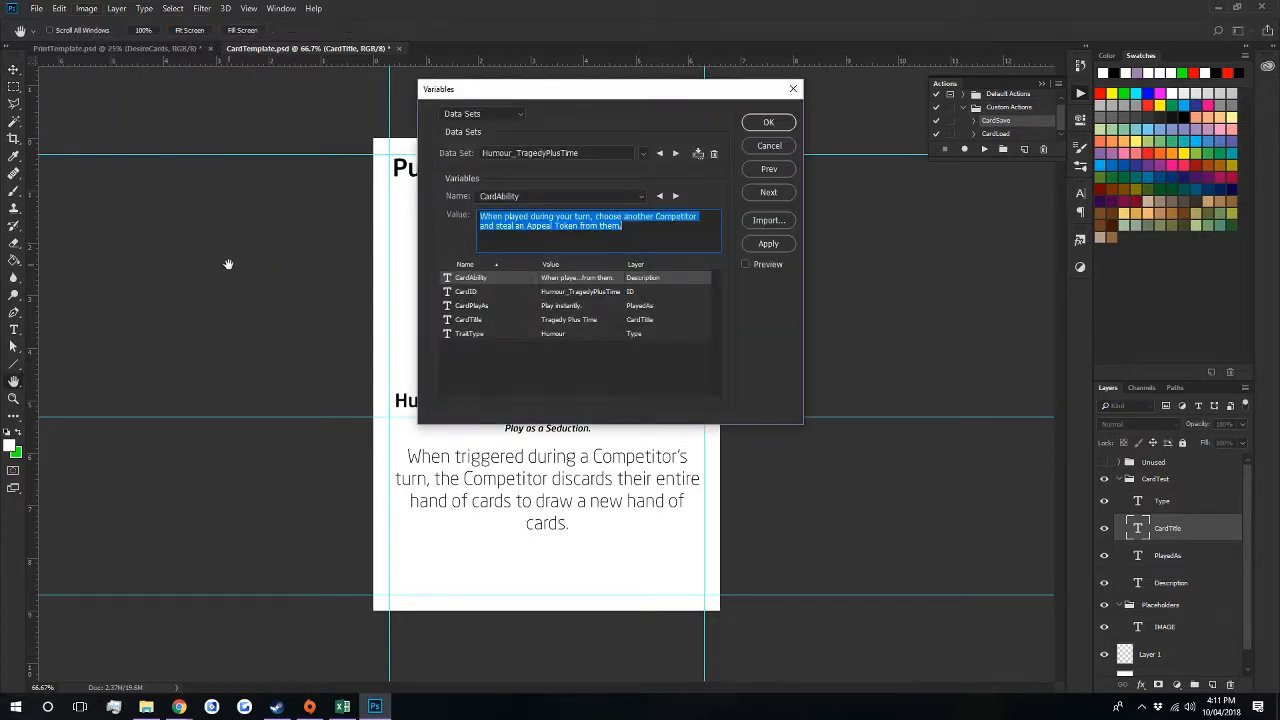
click(476, 293)
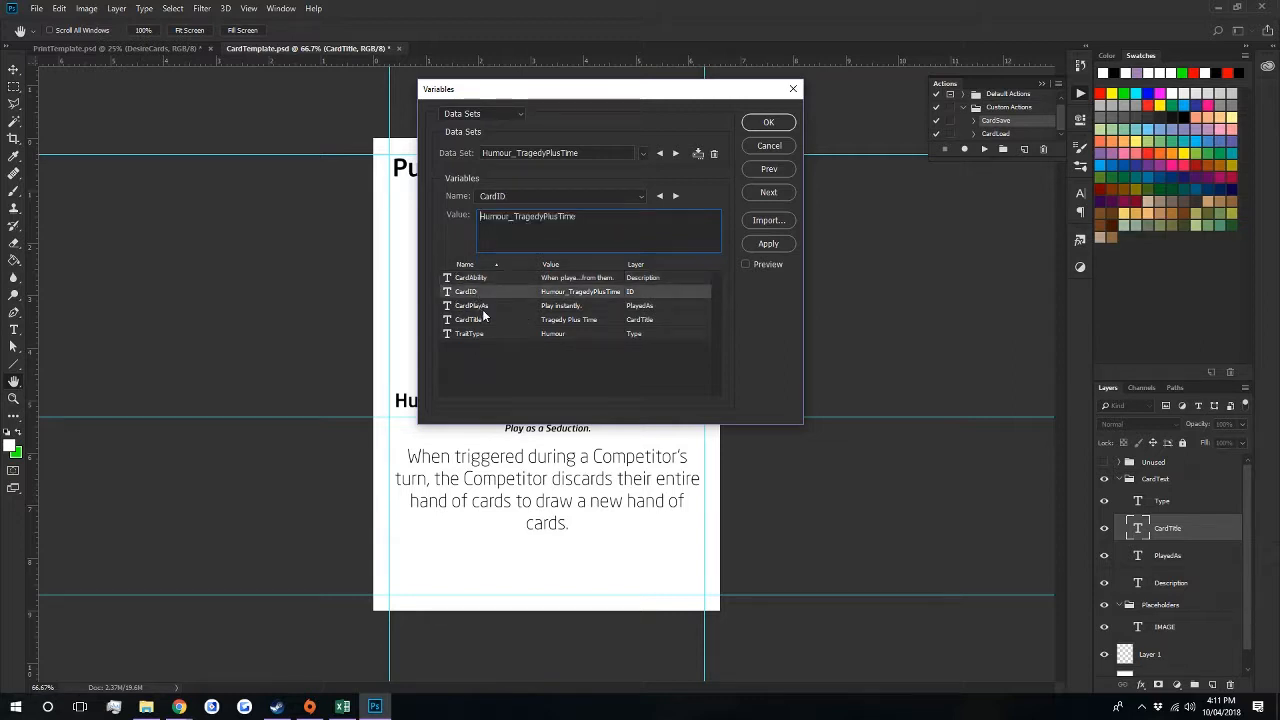
click(481, 307)
click(484, 320)
click(485, 334)
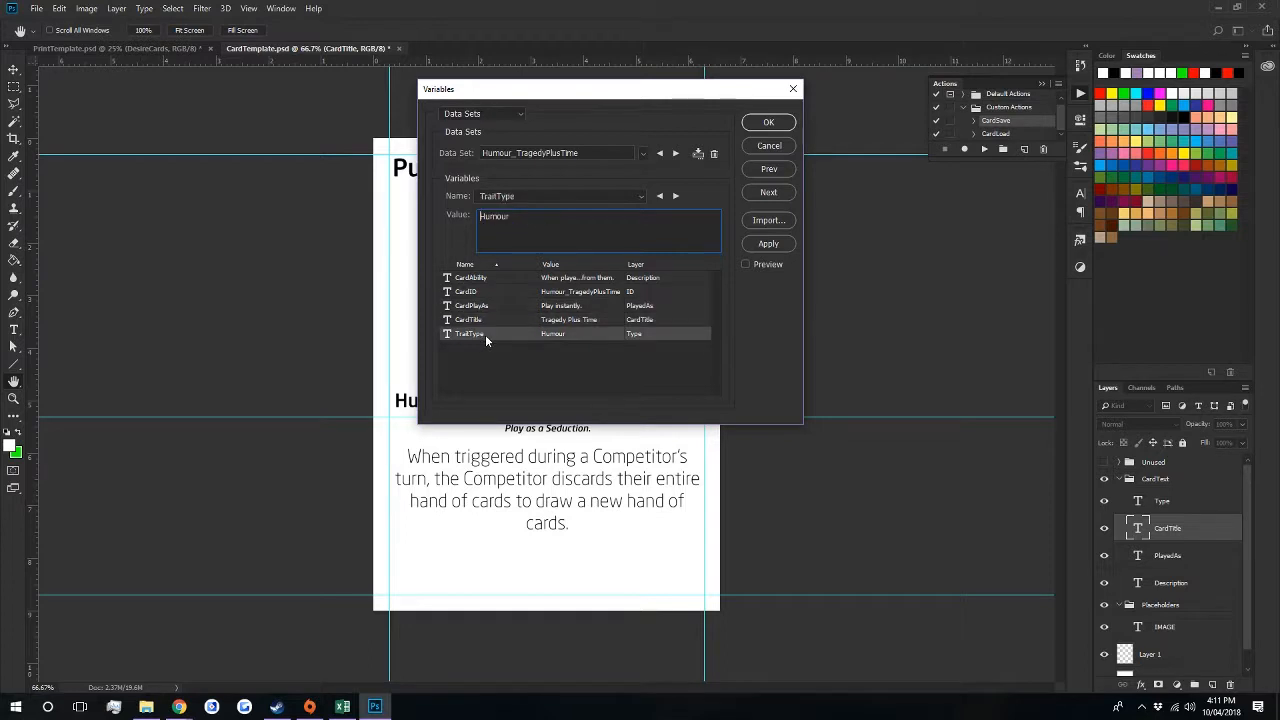
click(770, 146)
- Examine the variable definitions of the CardTitle and ID layers, including the ID layer's text replacement name, and dismiss the dialog
click(93, 10)
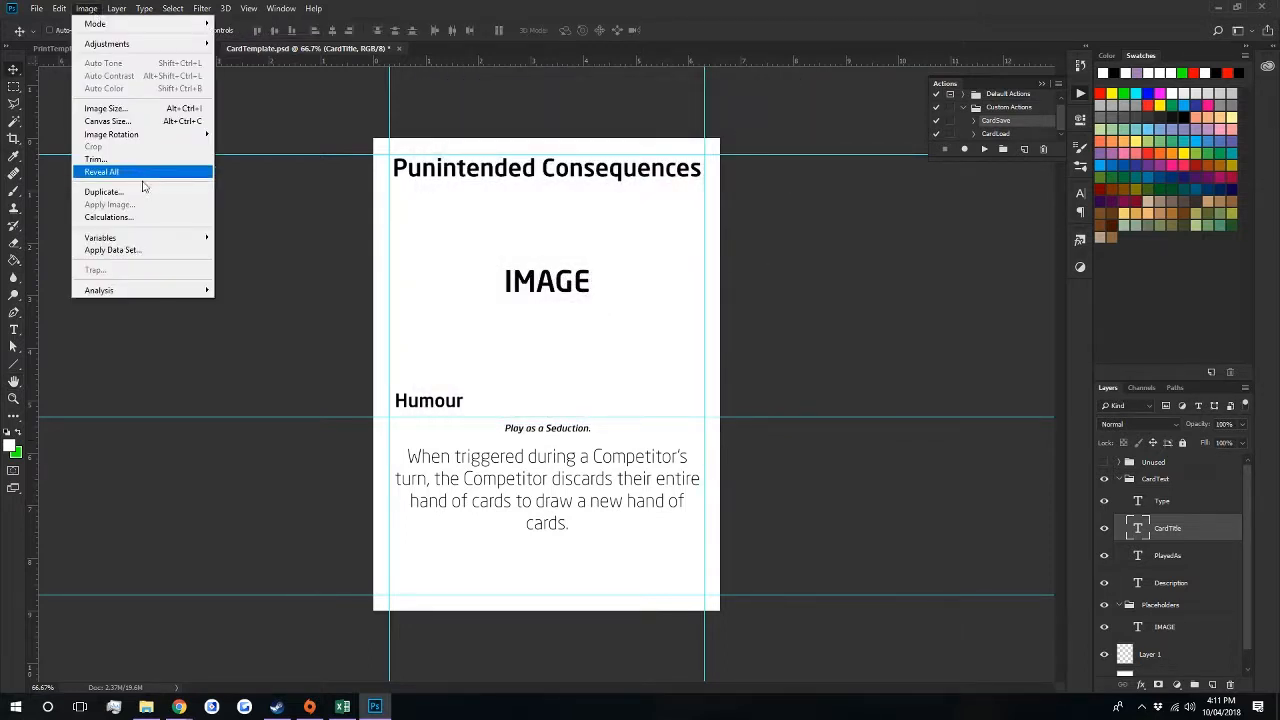
mouse_move(150, 238)
click(239, 240)
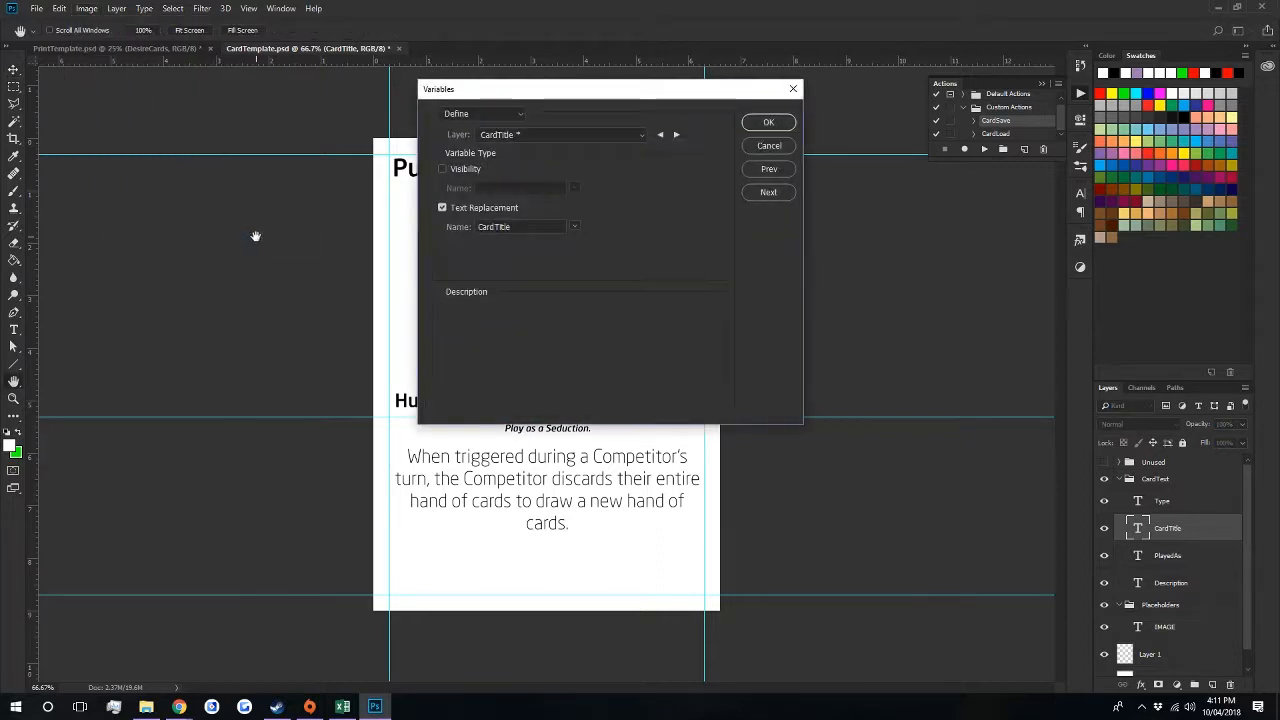
click(82, 9)
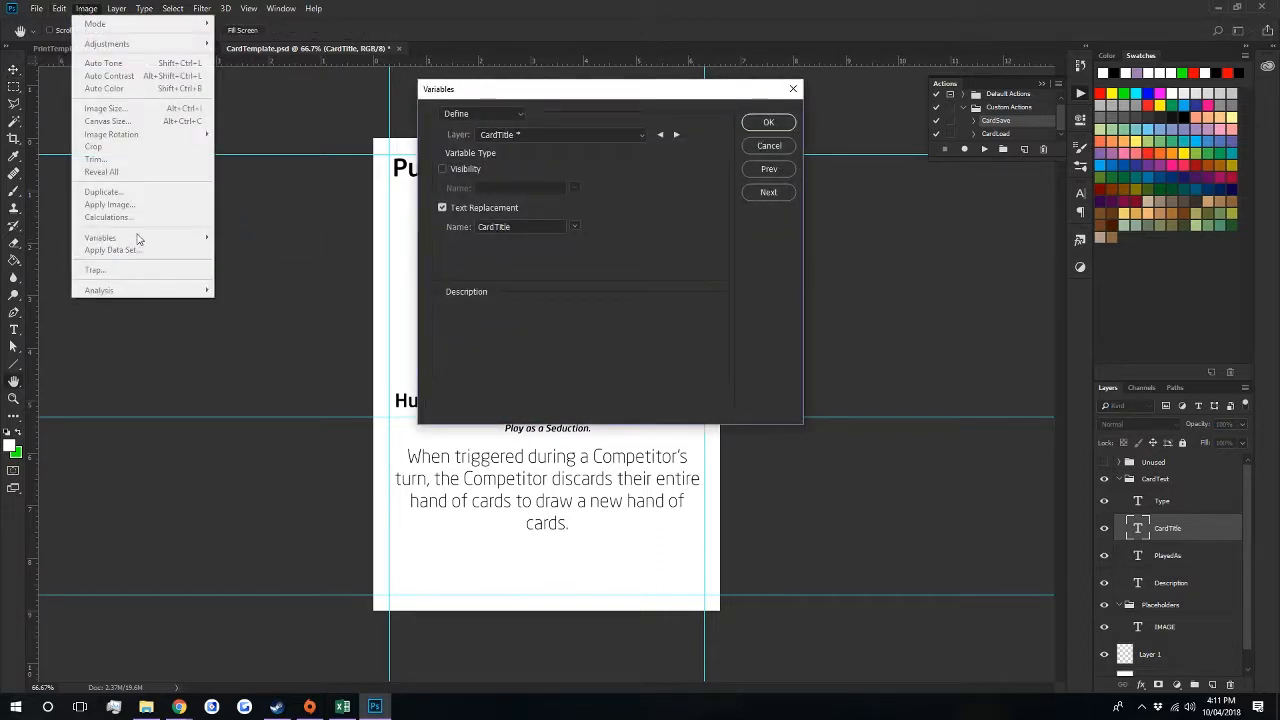
click(491, 134)
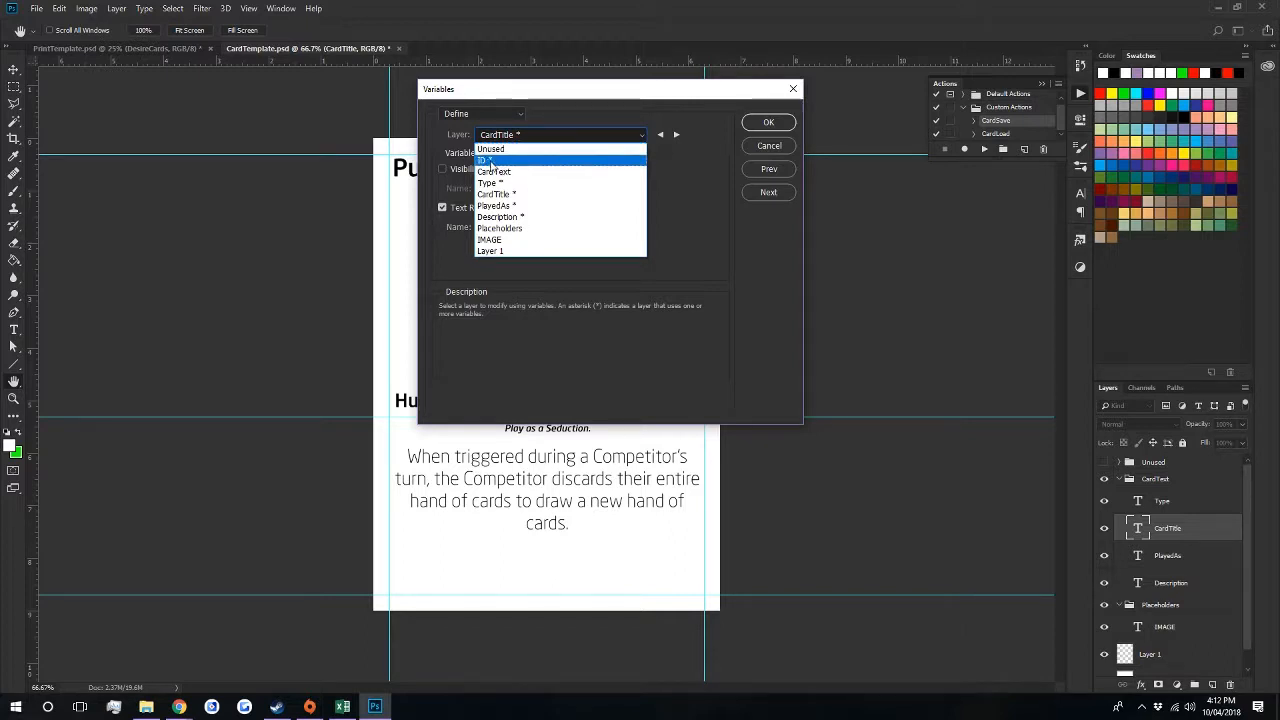
click(490, 162)
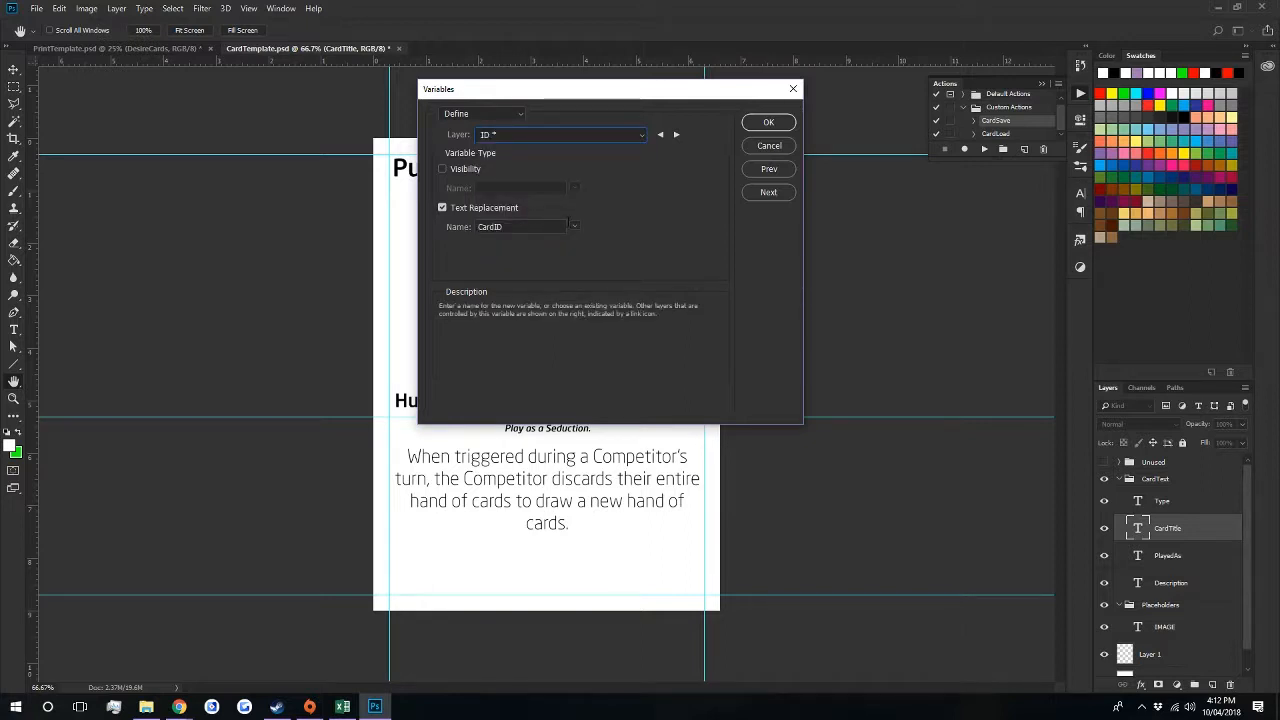
click(565, 226)
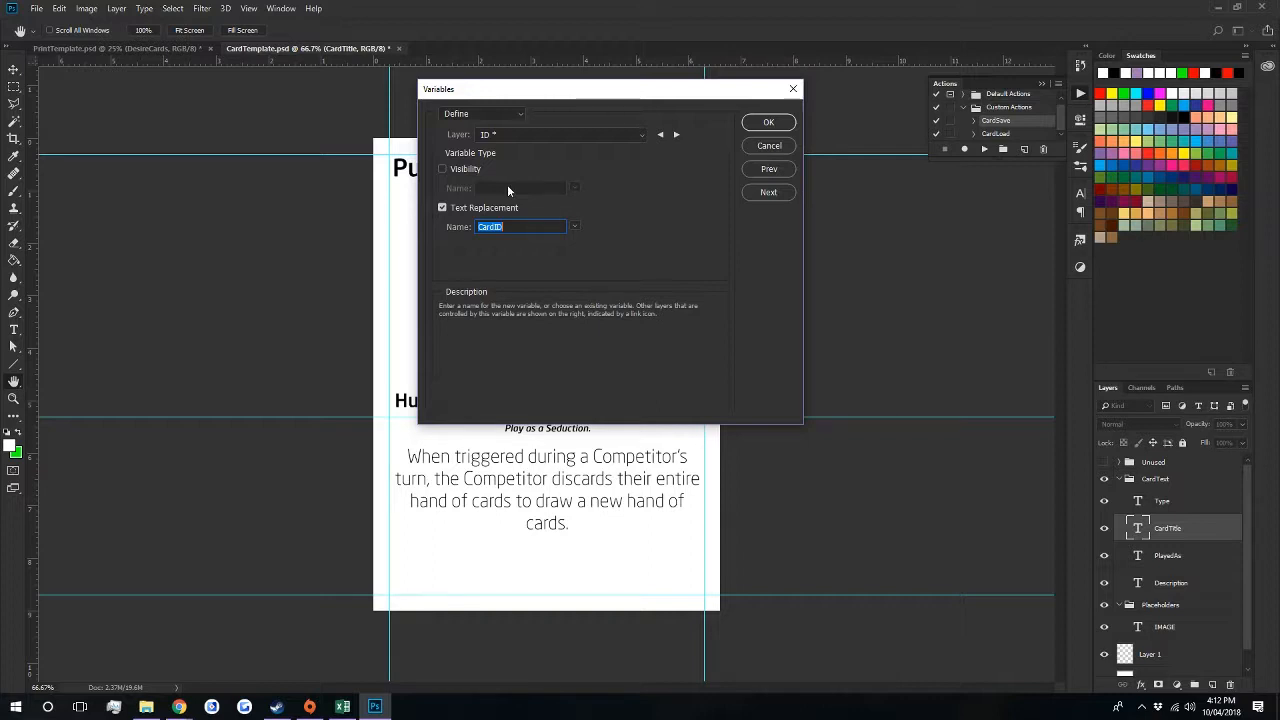
click(510, 138)
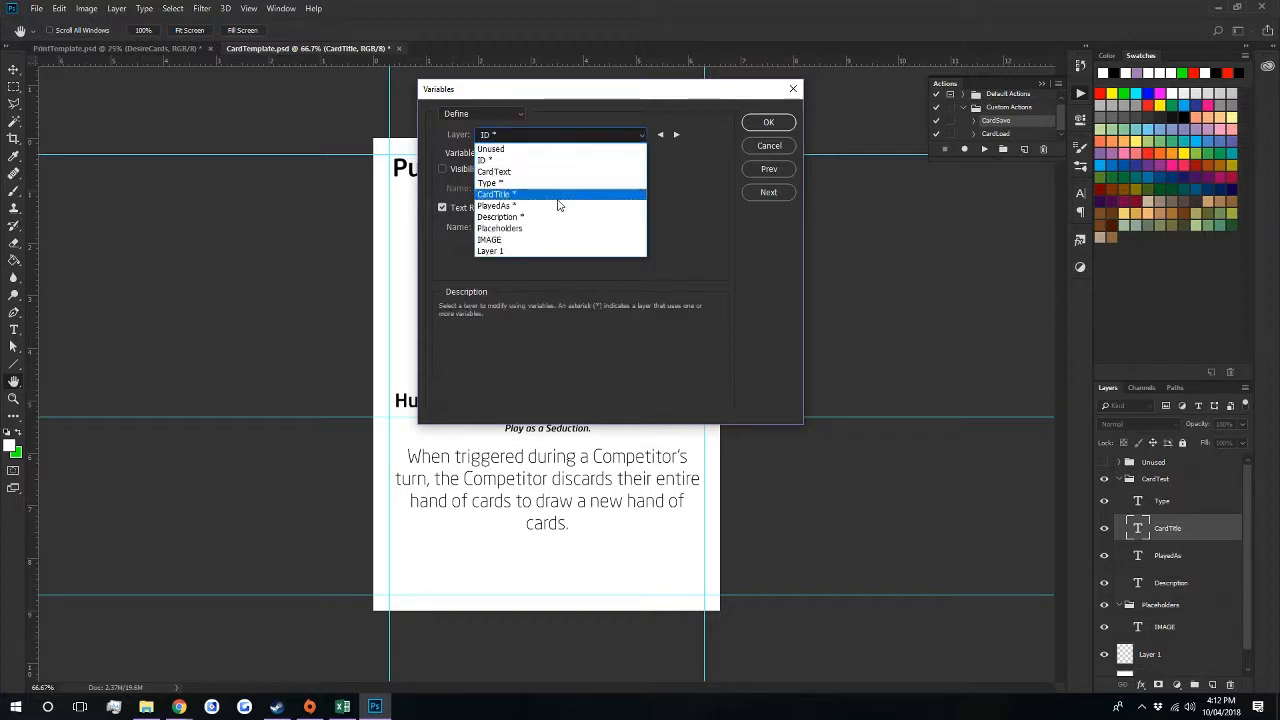
click(698, 265)
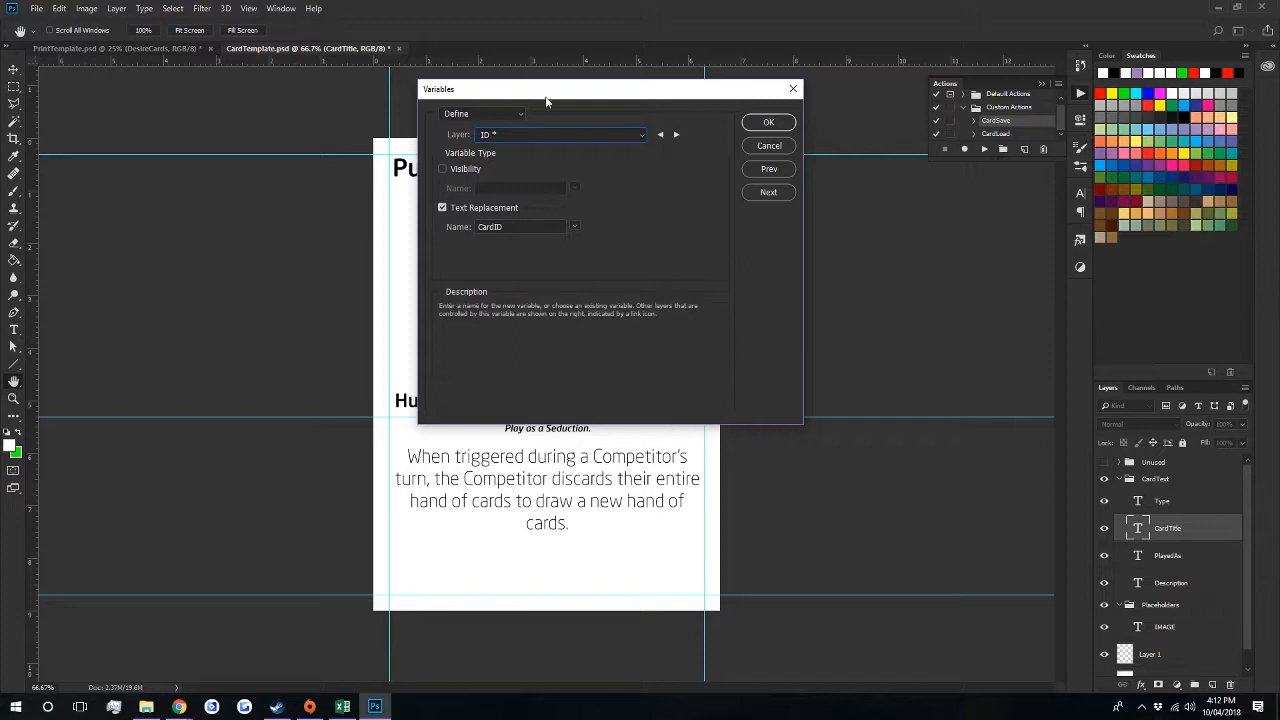
key(Escape)
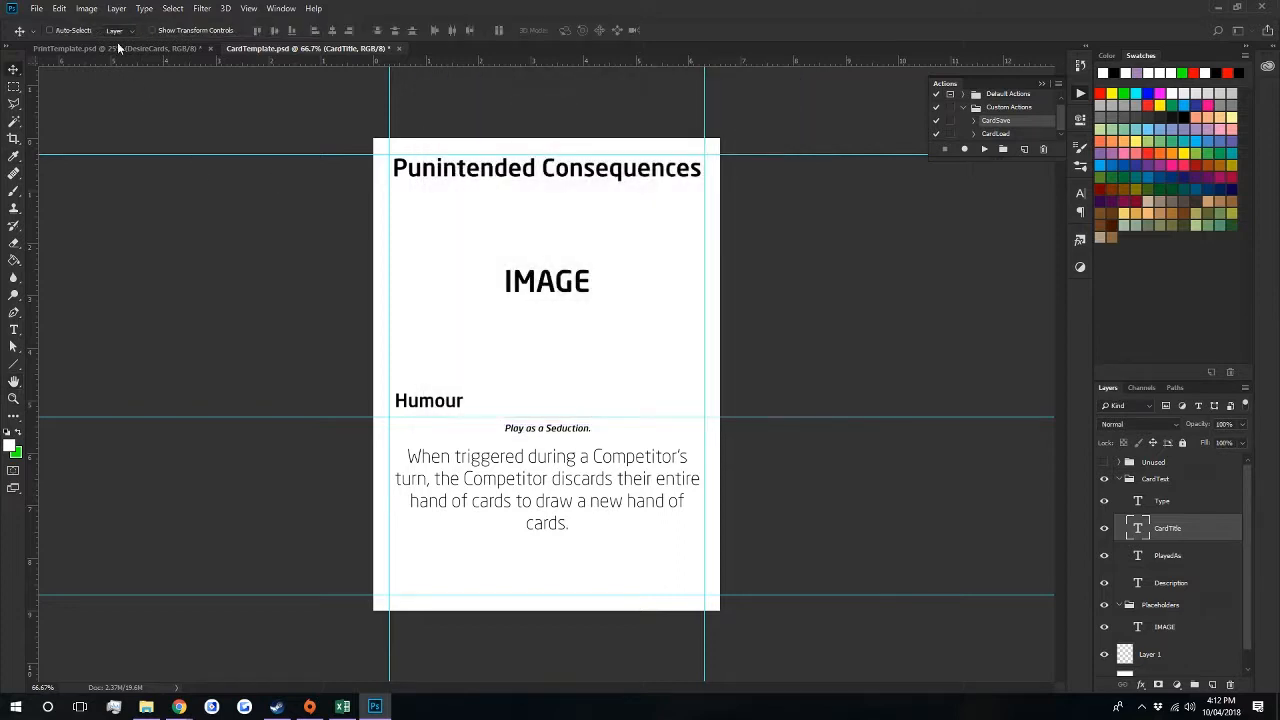
- Revisit the template's data sets to view the Humour_TragedyPlusTime entry, and cancel without applying it
click(86, 8)
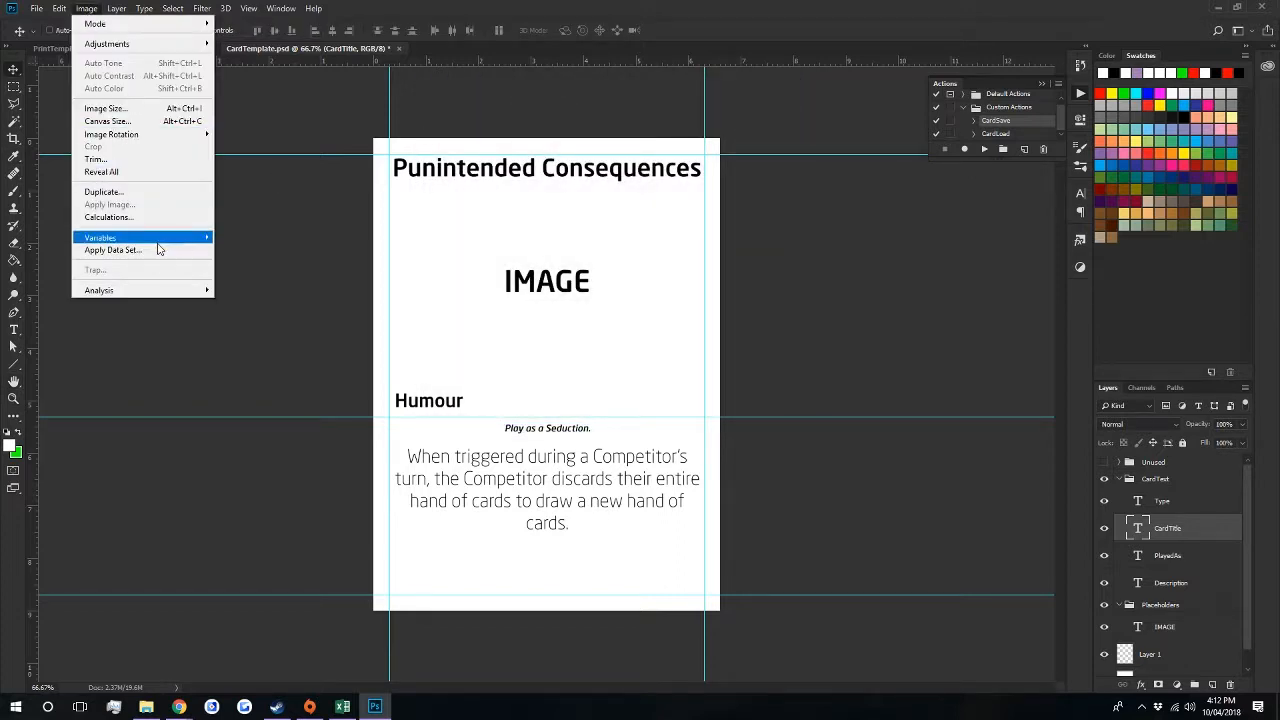
mouse_move(200, 240)
click(241, 251)
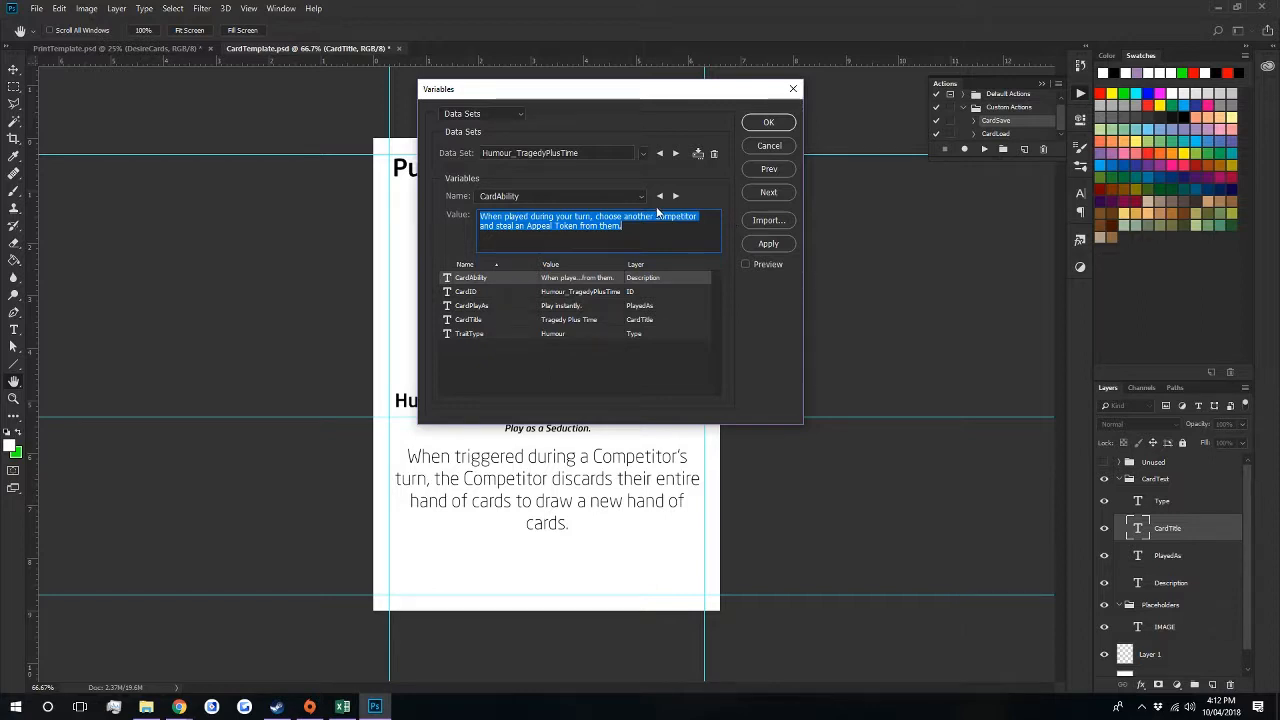
click(756, 149)
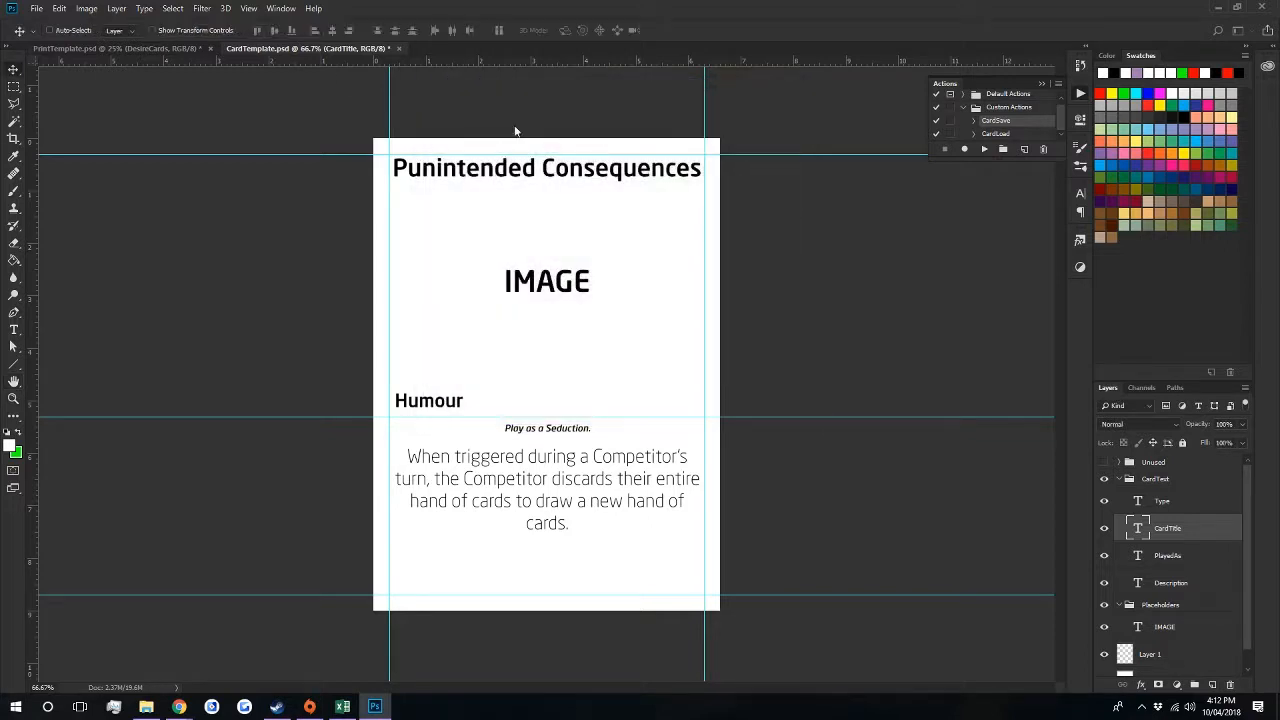
- Review the text replacement variable name defined for the CardTitle layer, and cancel without changing it
click(86, 8)
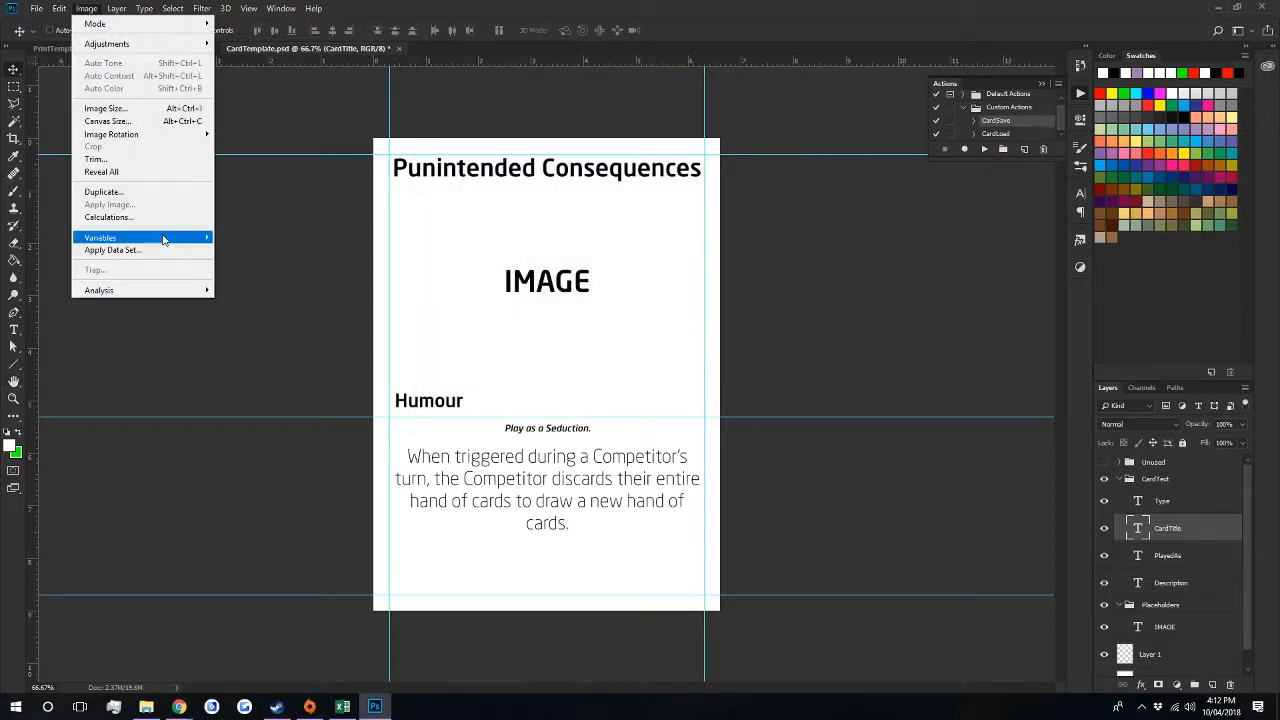
mouse_move(166, 240)
click(233, 243)
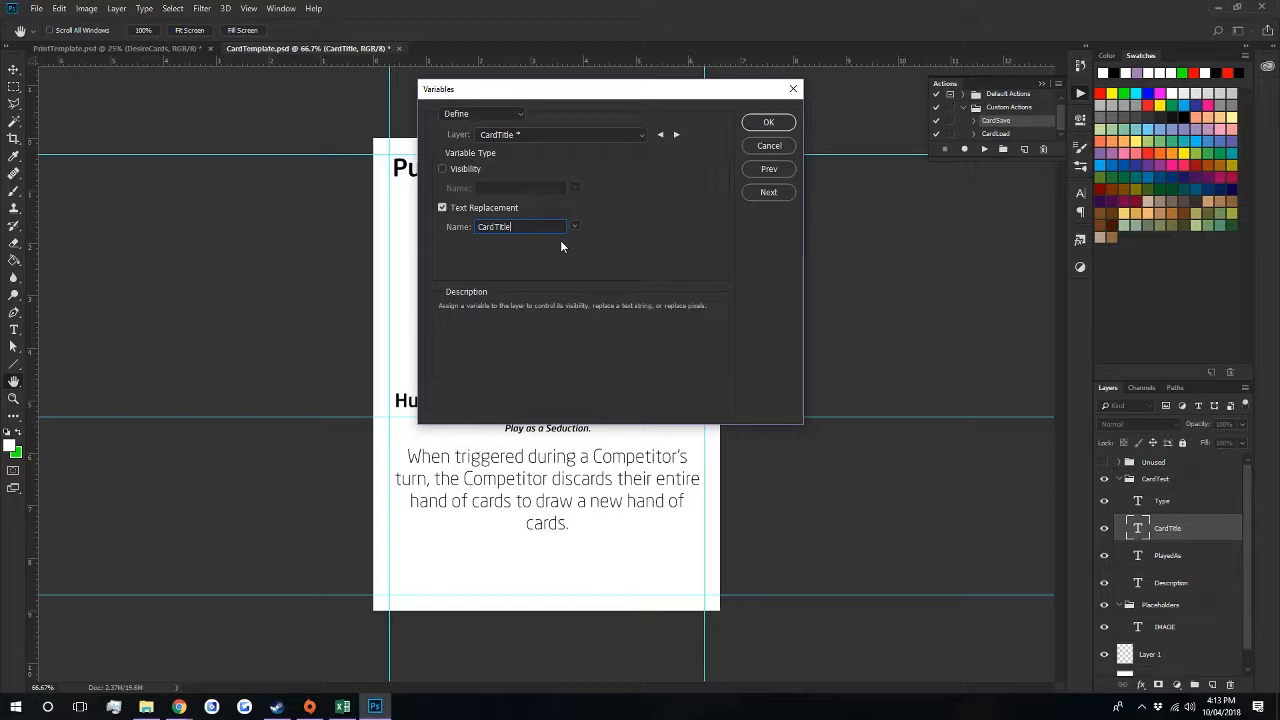
click(494, 227)
click(760, 145)
- Compare a preview of the Suave_Swinger data set with the original card, and apply the Money_ReallyNiceCar data set to the template
click(88, 10)
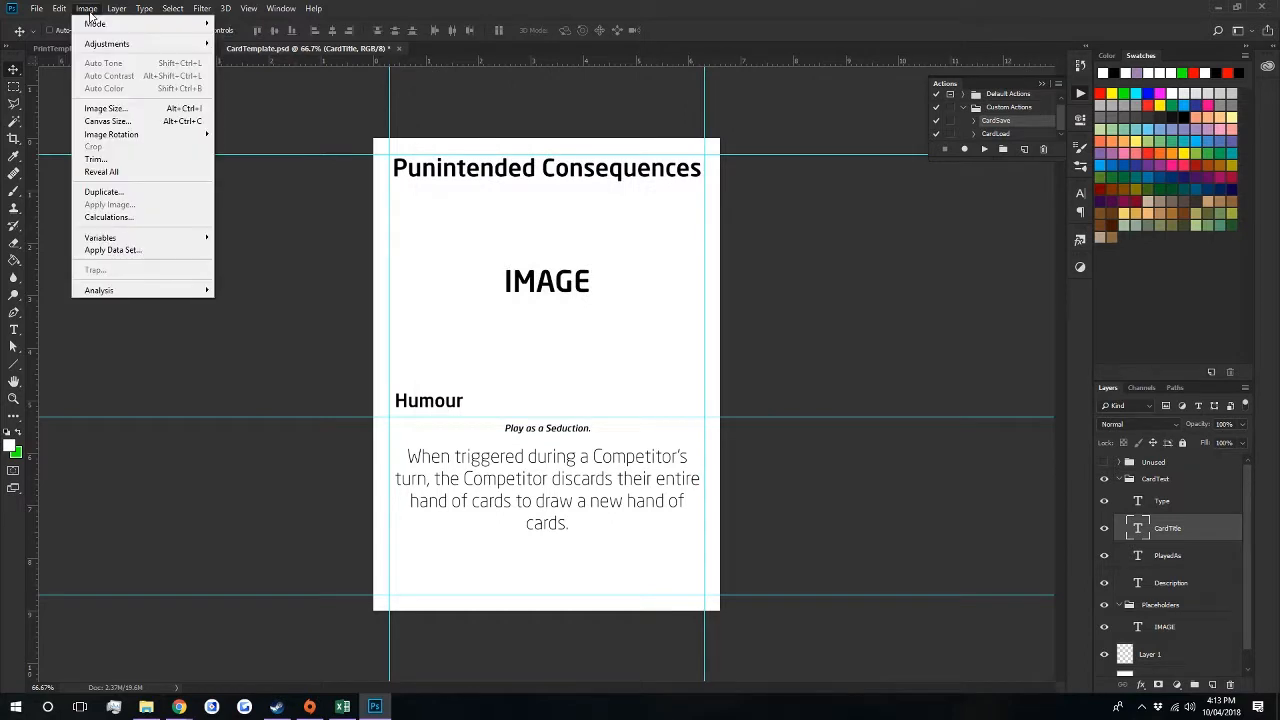
click(141, 249)
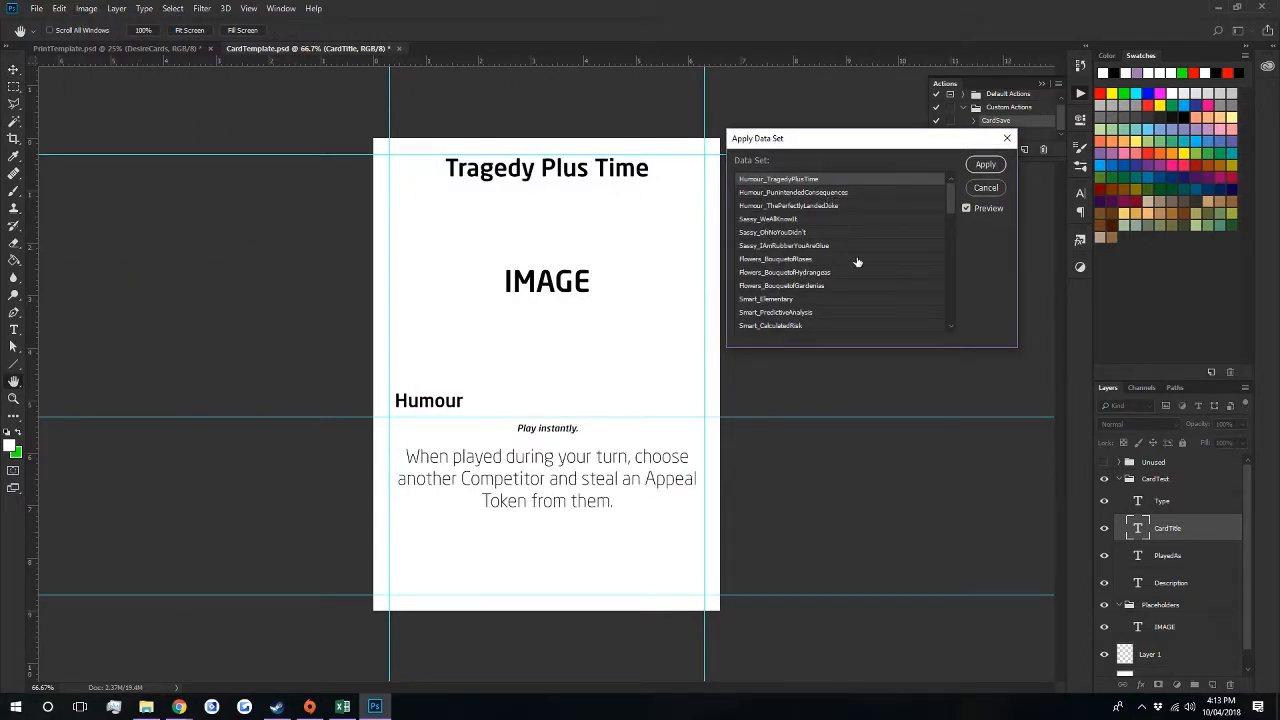
scroll(857, 262, down, 4)
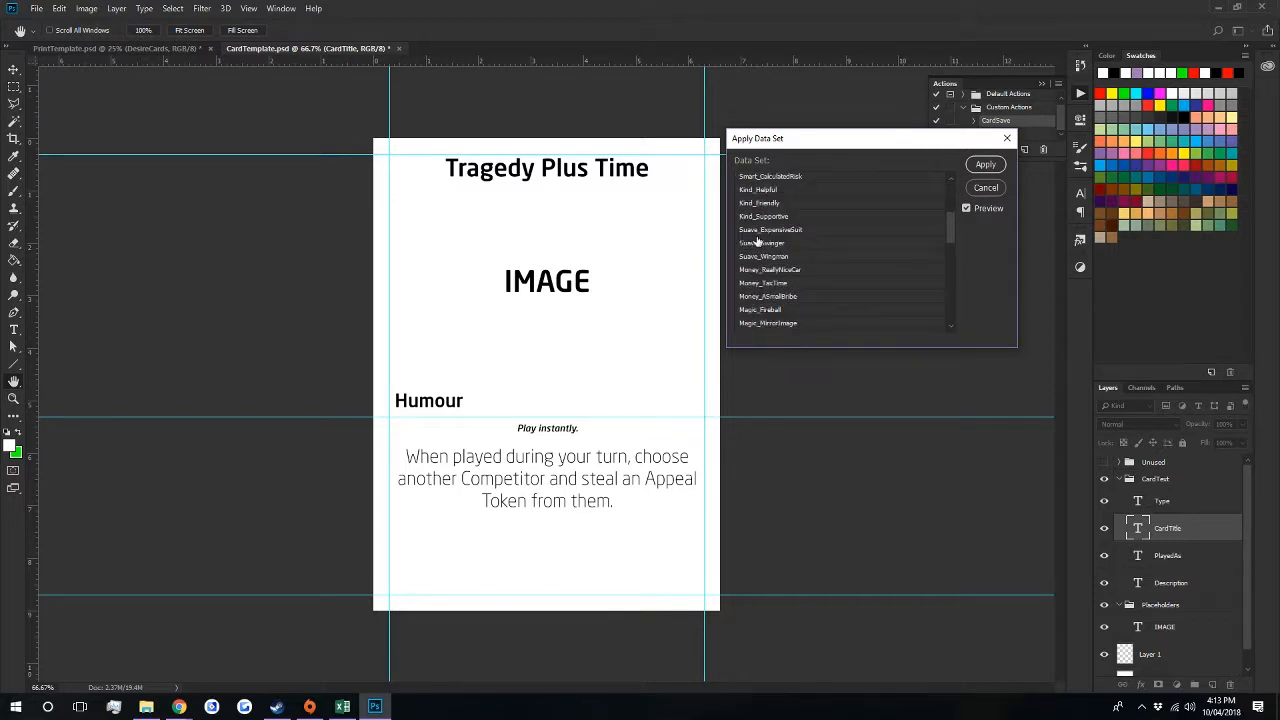
click(768, 243)
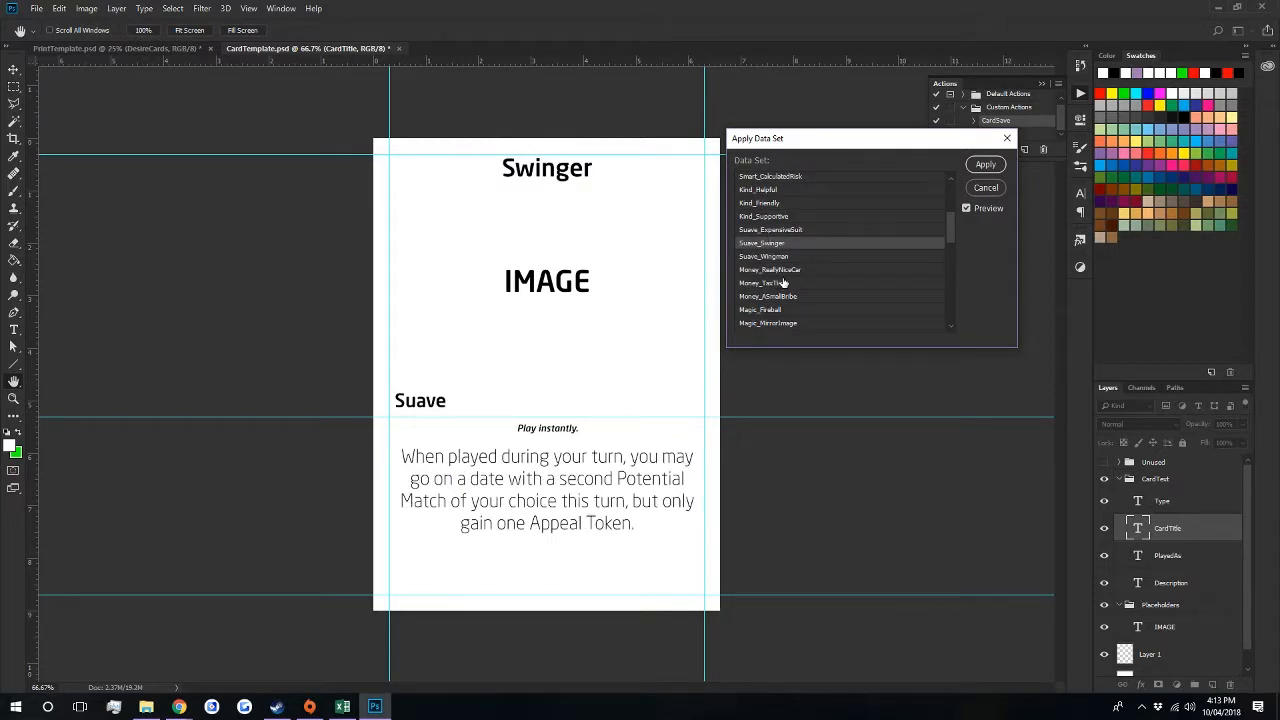
click(967, 210)
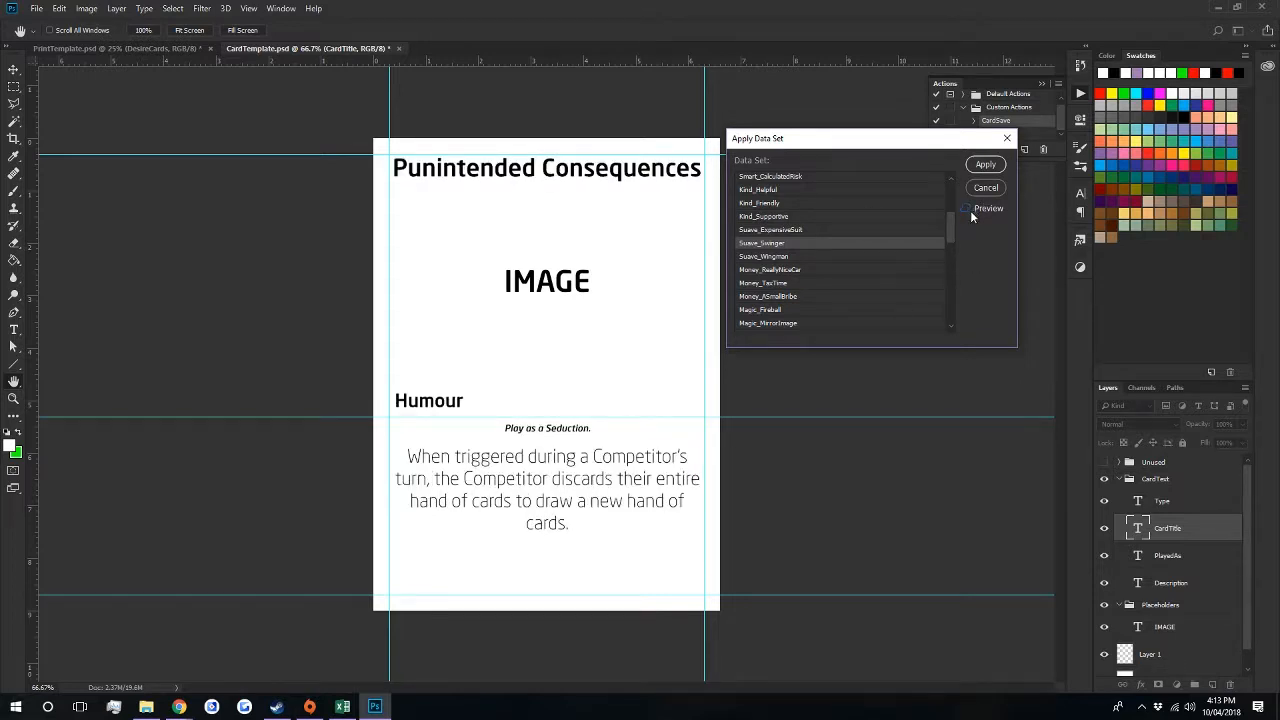
click(967, 209)
click(806, 270)
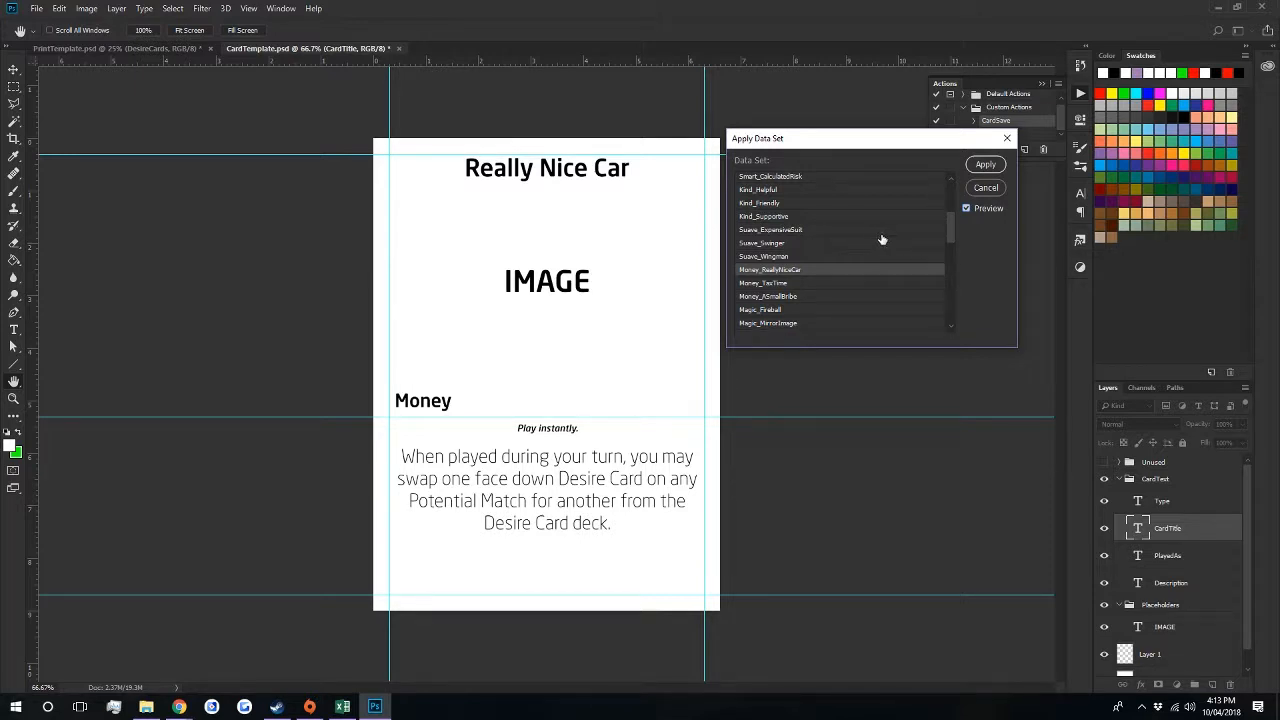
click(984, 165)
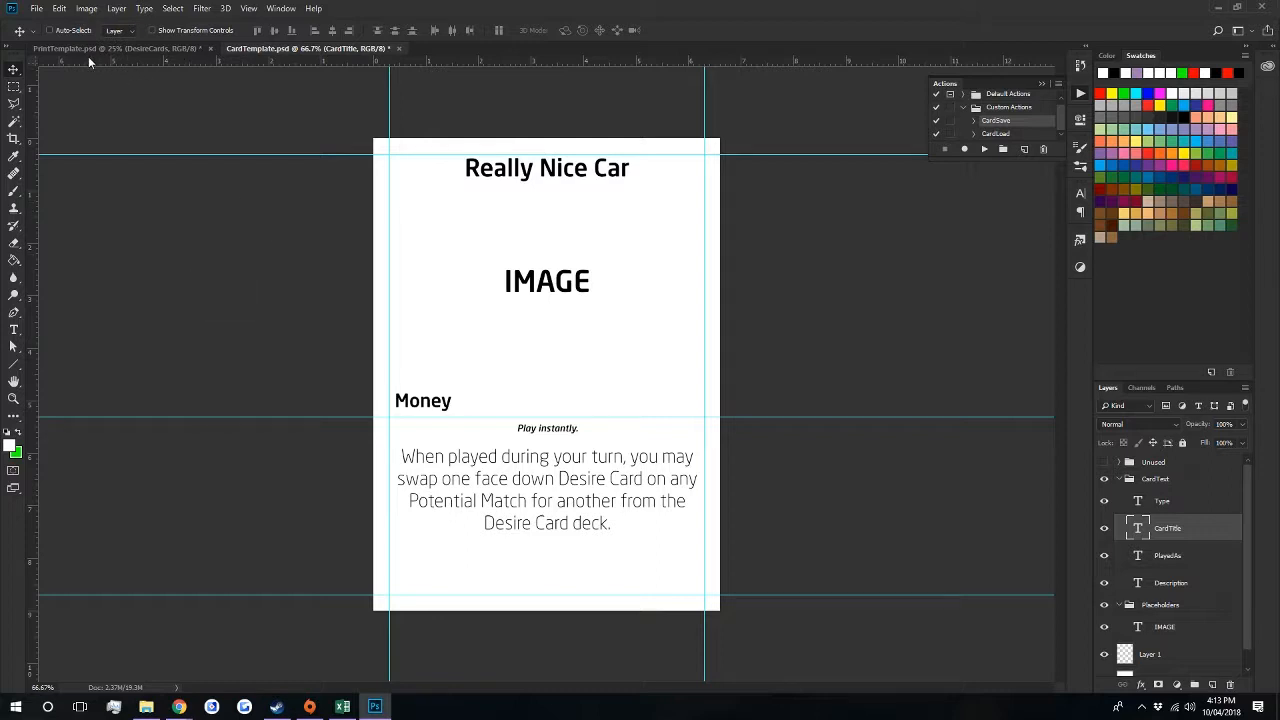
- Look over the export options, and browse the attraction card files in the PSDs folder in File Explorer
click(36, 8)
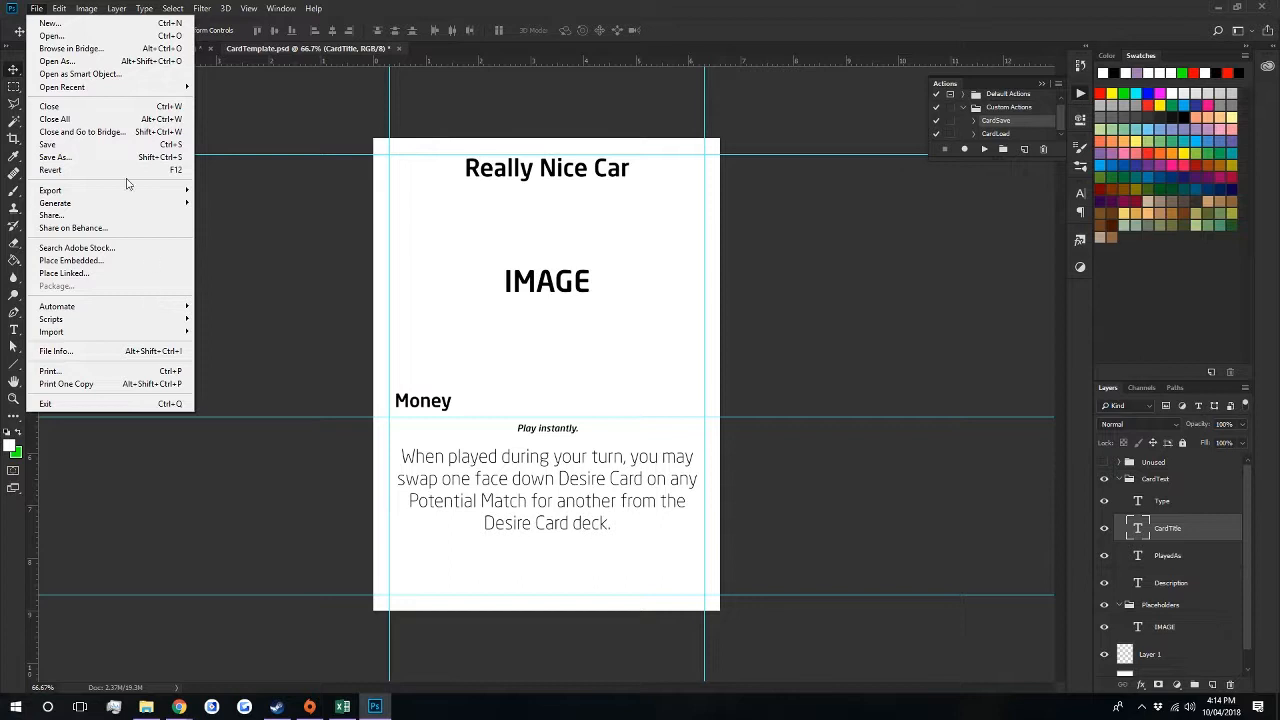
mouse_move(129, 192)
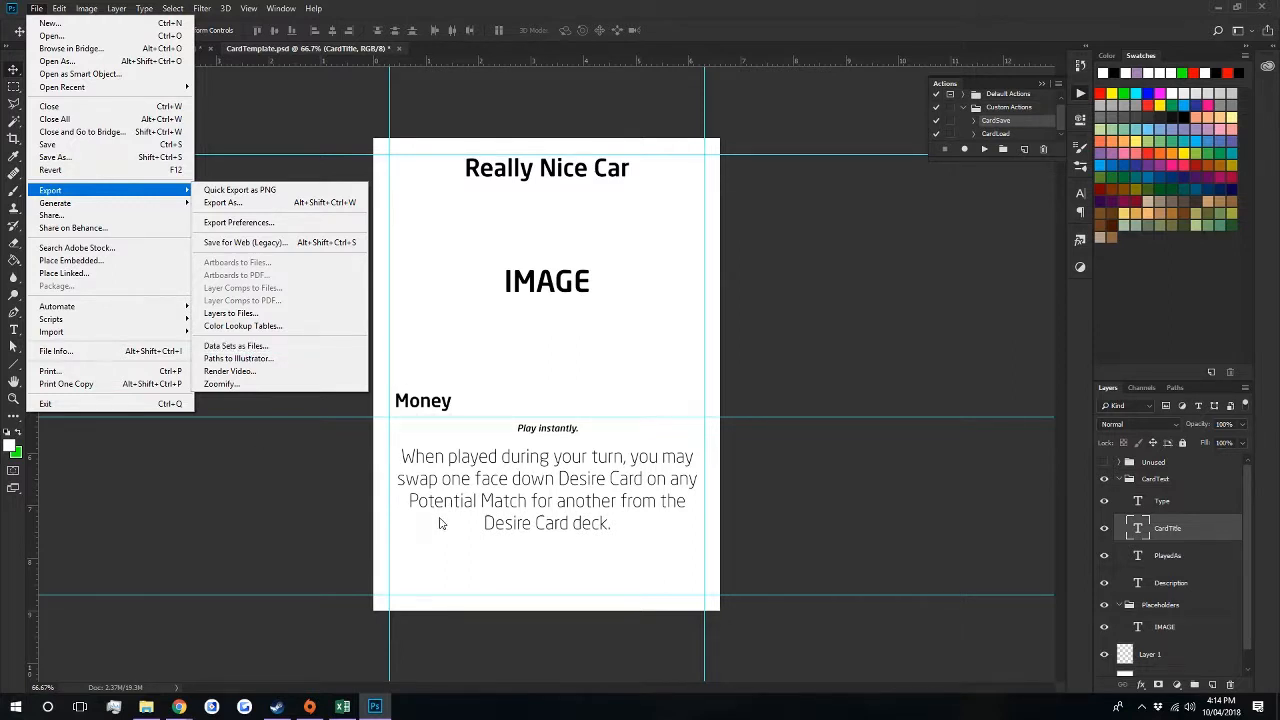
click(228, 558)
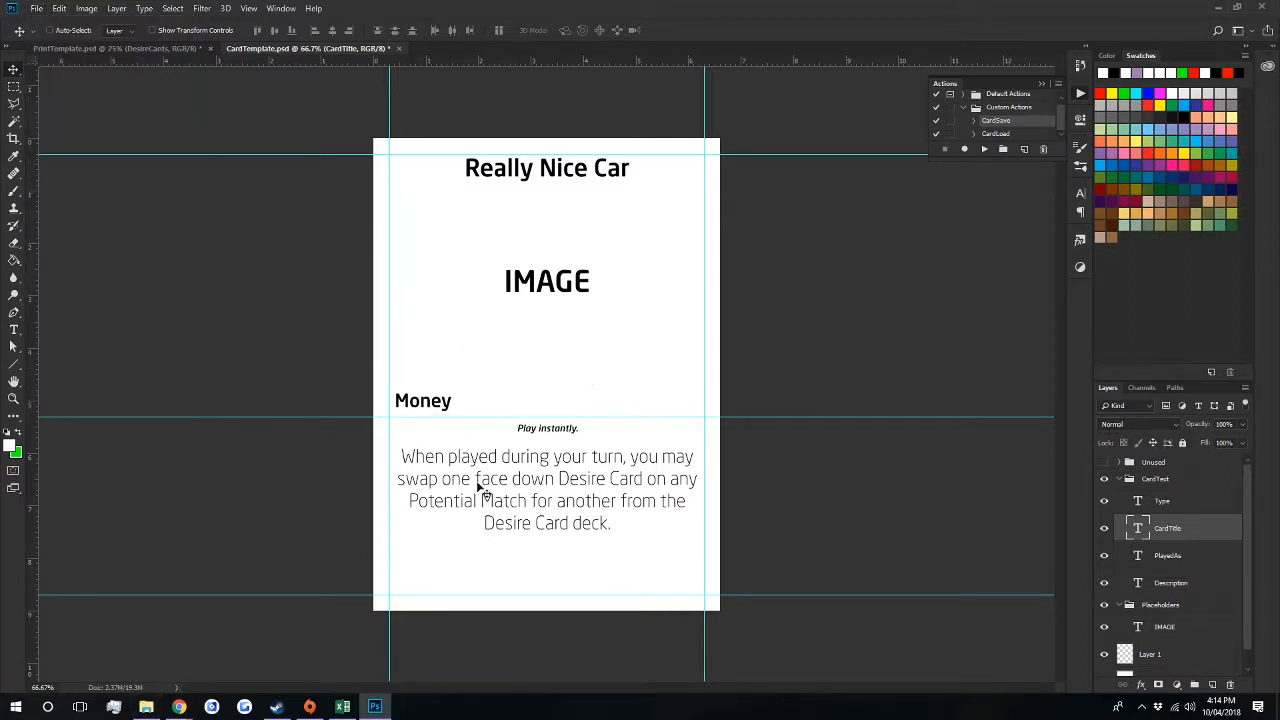
click(146, 707)
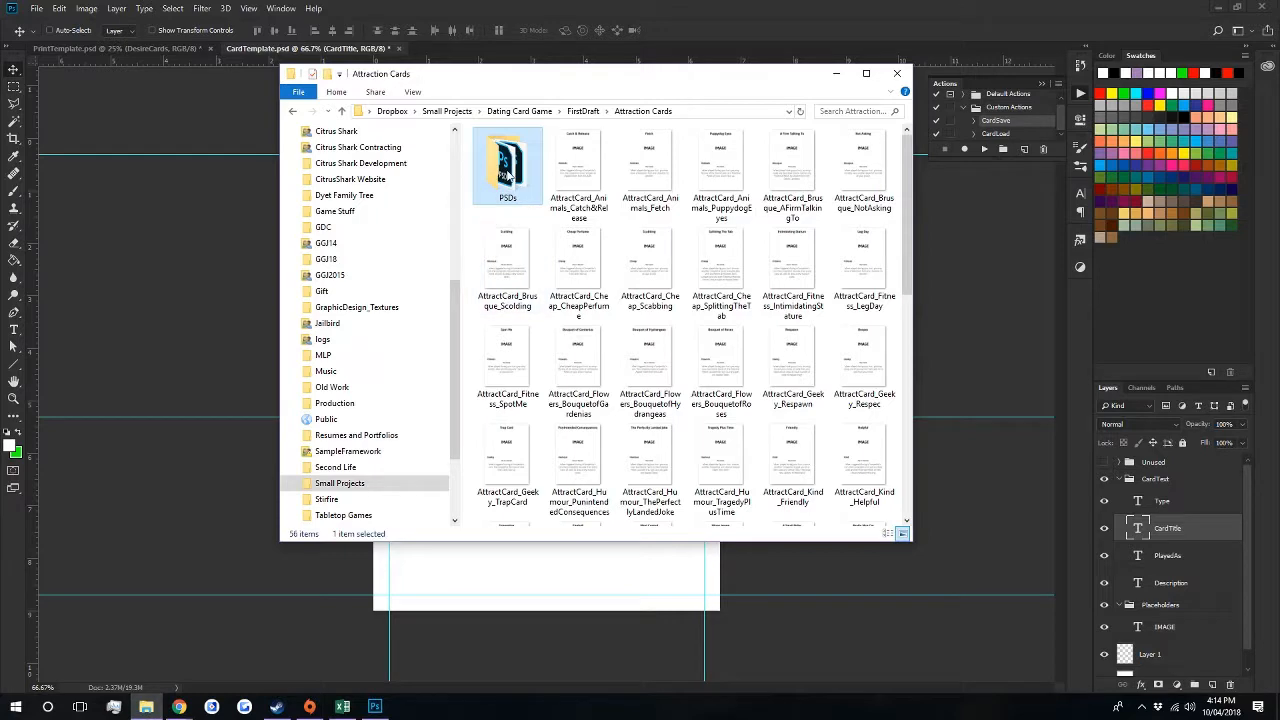
double_click(508, 172)
scroll(545, 240, down, 4)
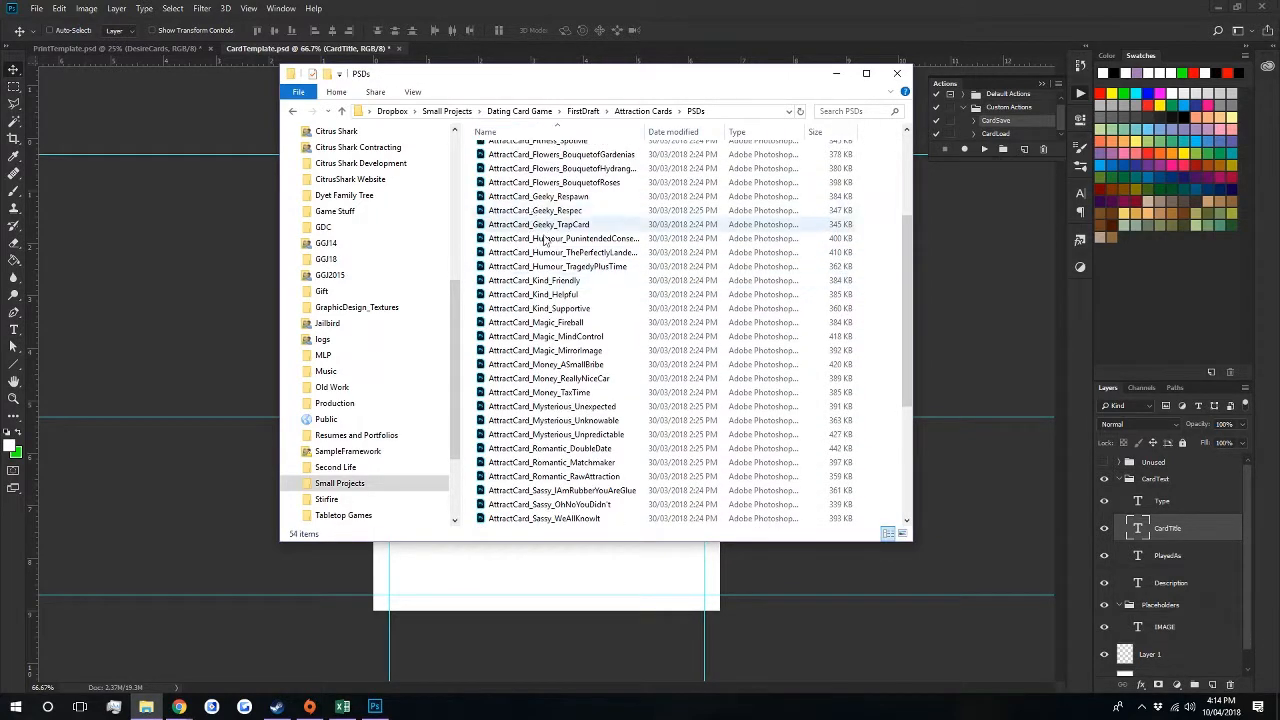
click(178, 197)
- View the settings for exporting all data sets as PSD files, and cancel the export
click(38, 10)
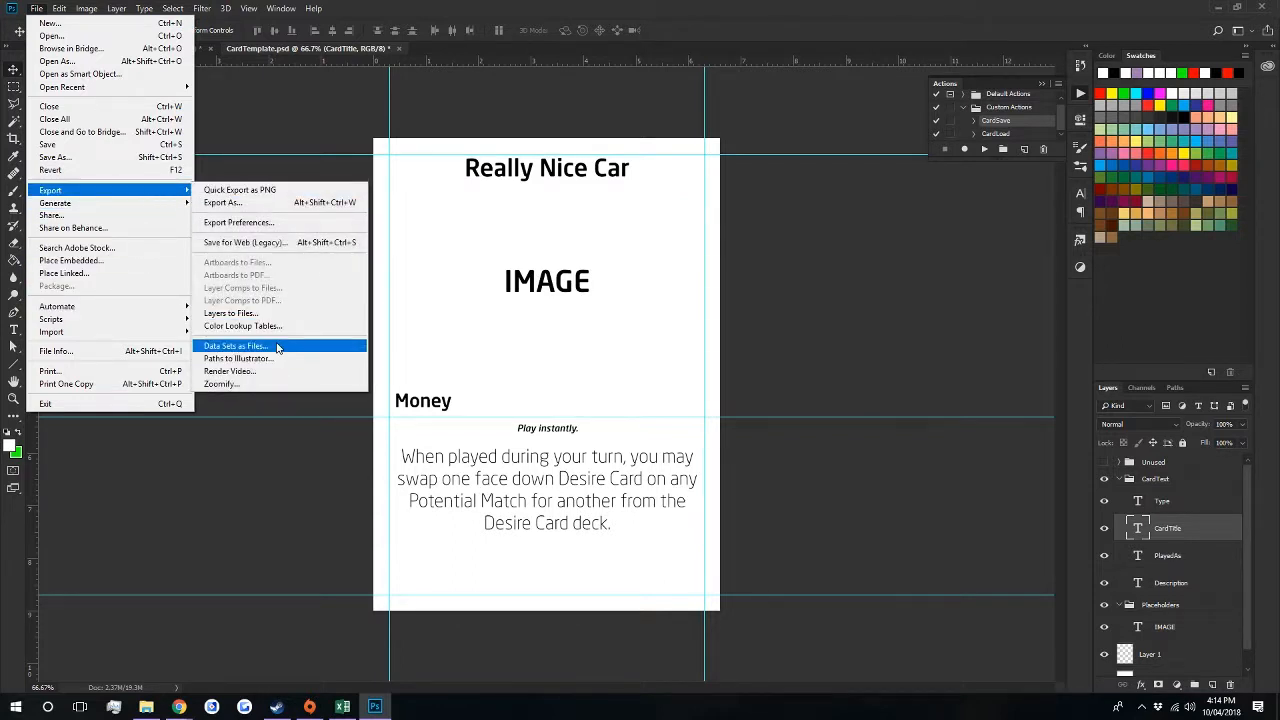
click(276, 347)
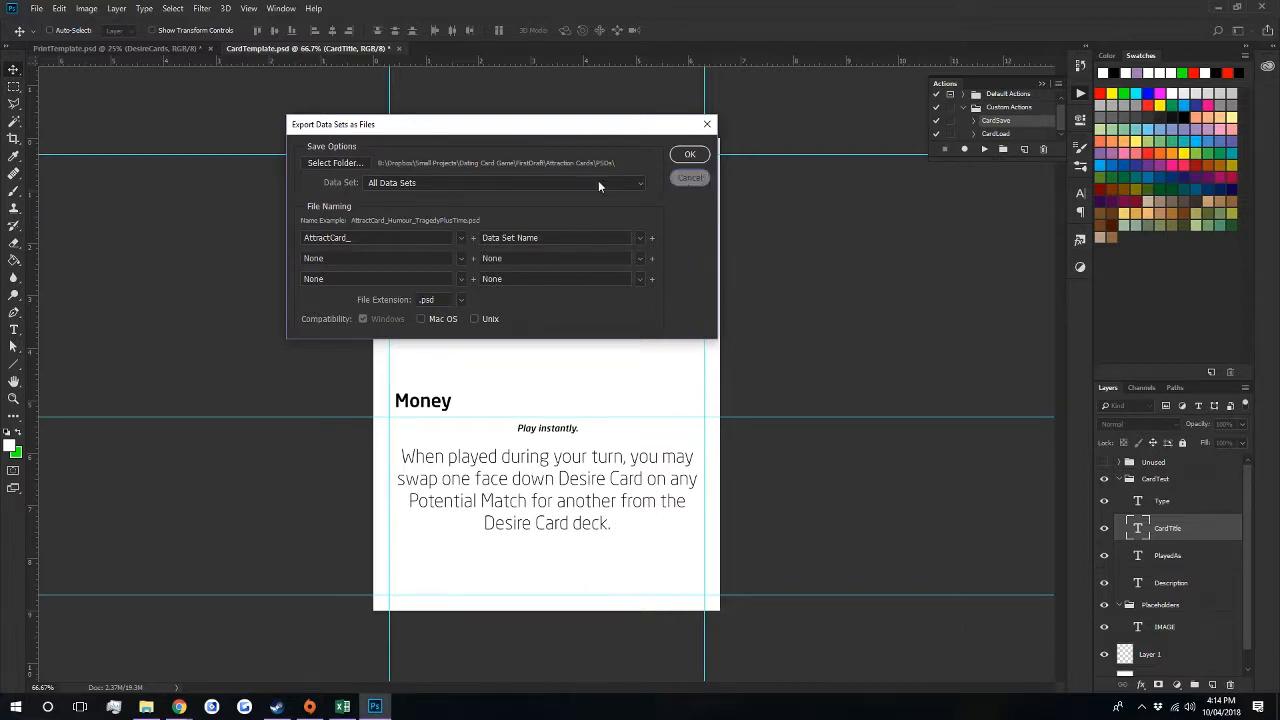
click(690, 177)
- Inspect the data set import options, check the CardID column of the Attraction Cards sheet in Chrome, and cancel the import in Photoshop
click(86, 8)
mouse_move(137, 241)
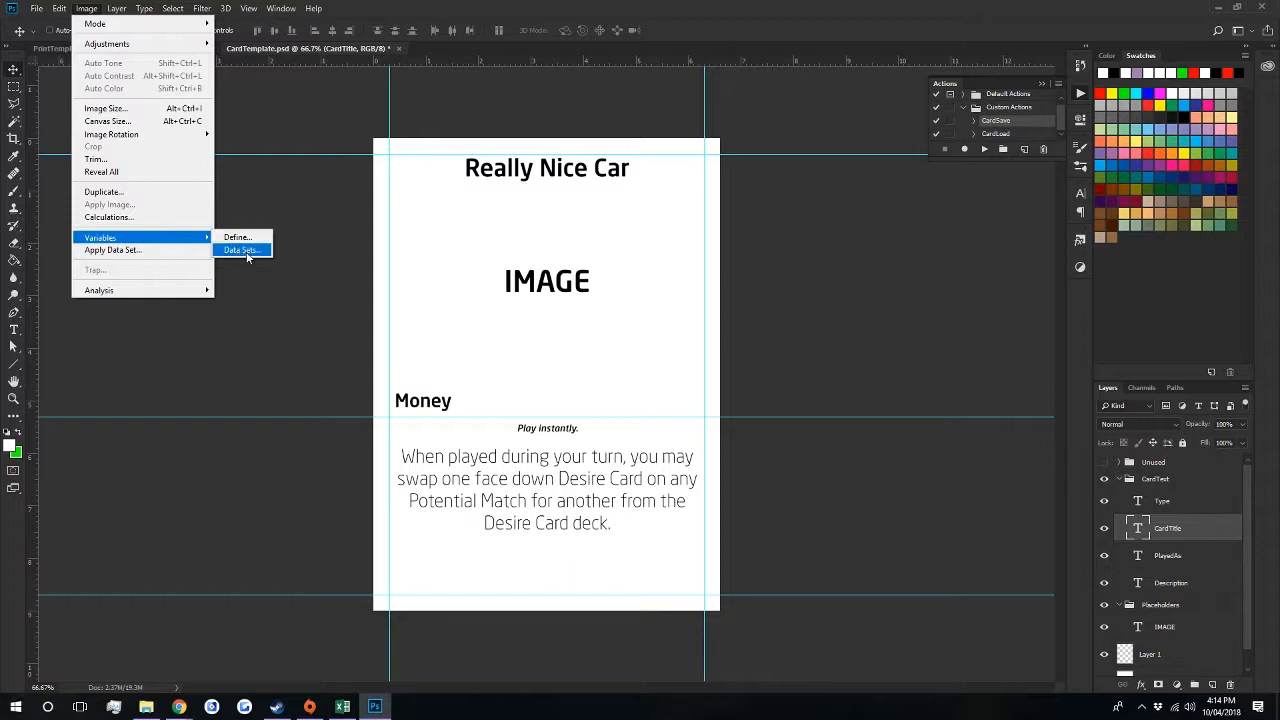
click(248, 254)
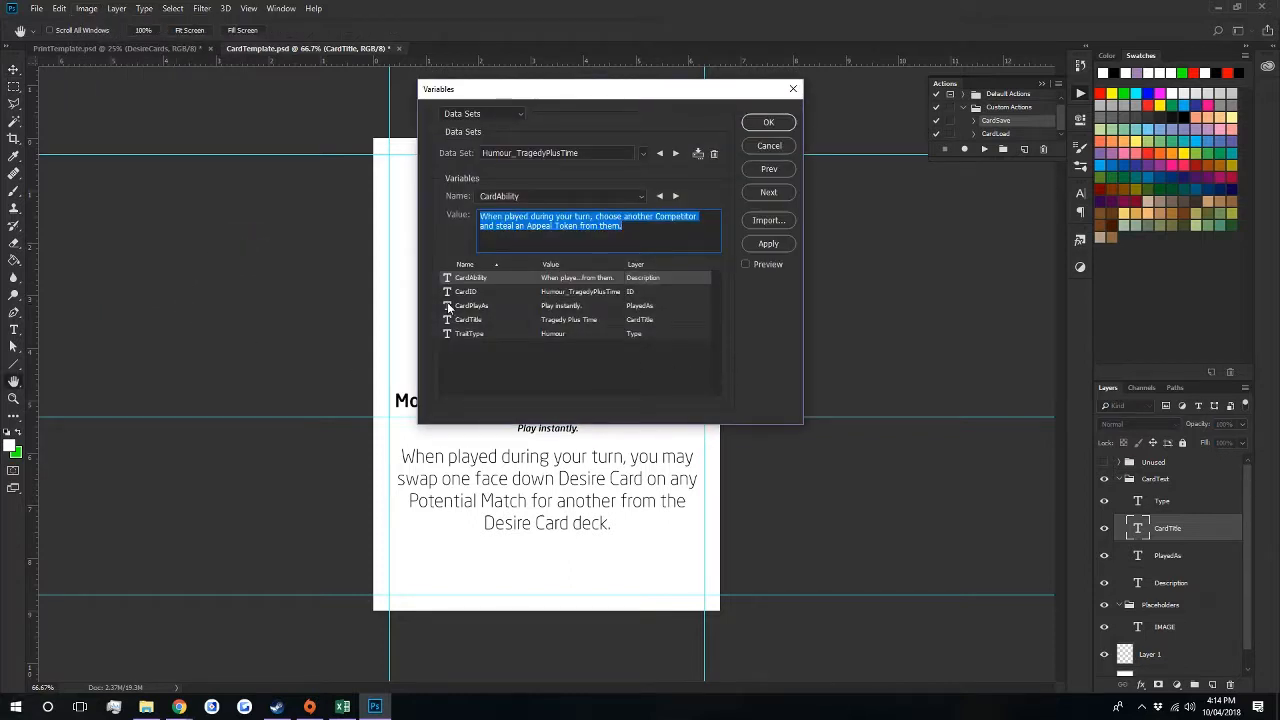
click(765, 221)
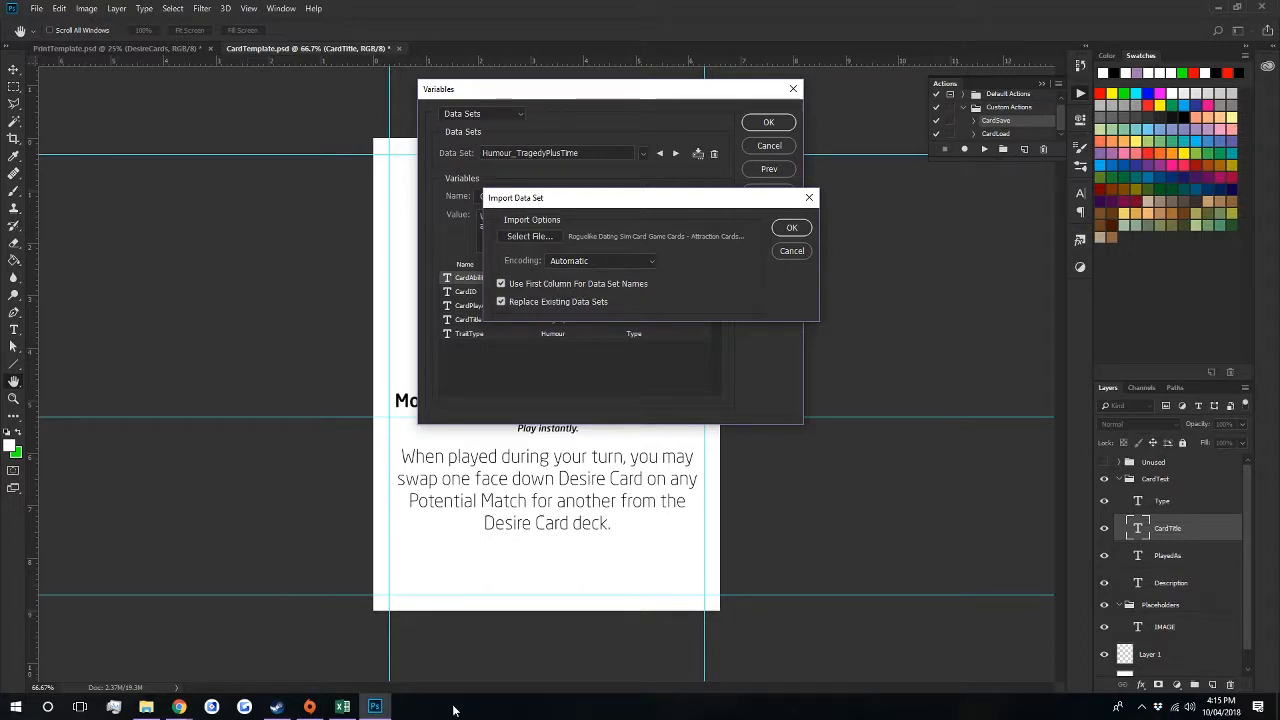
click(180, 708)
click(250, 650)
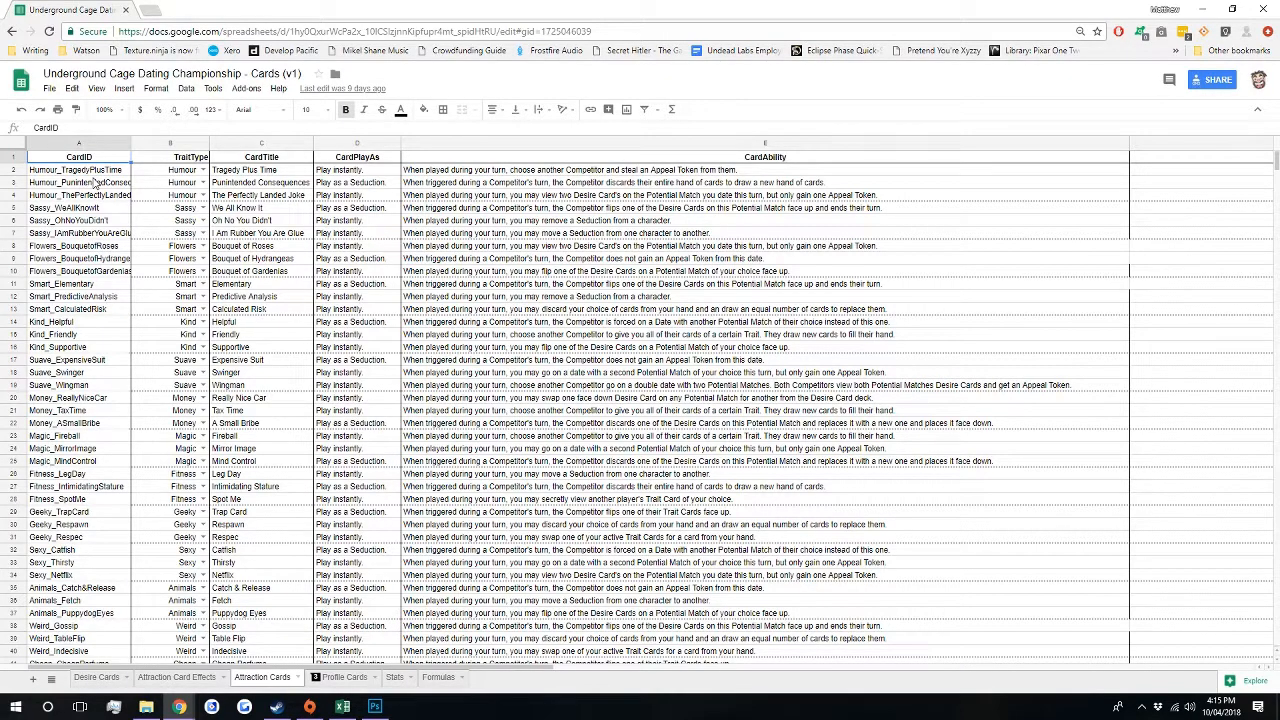
click(376, 709)
click(793, 253)
click(768, 147)
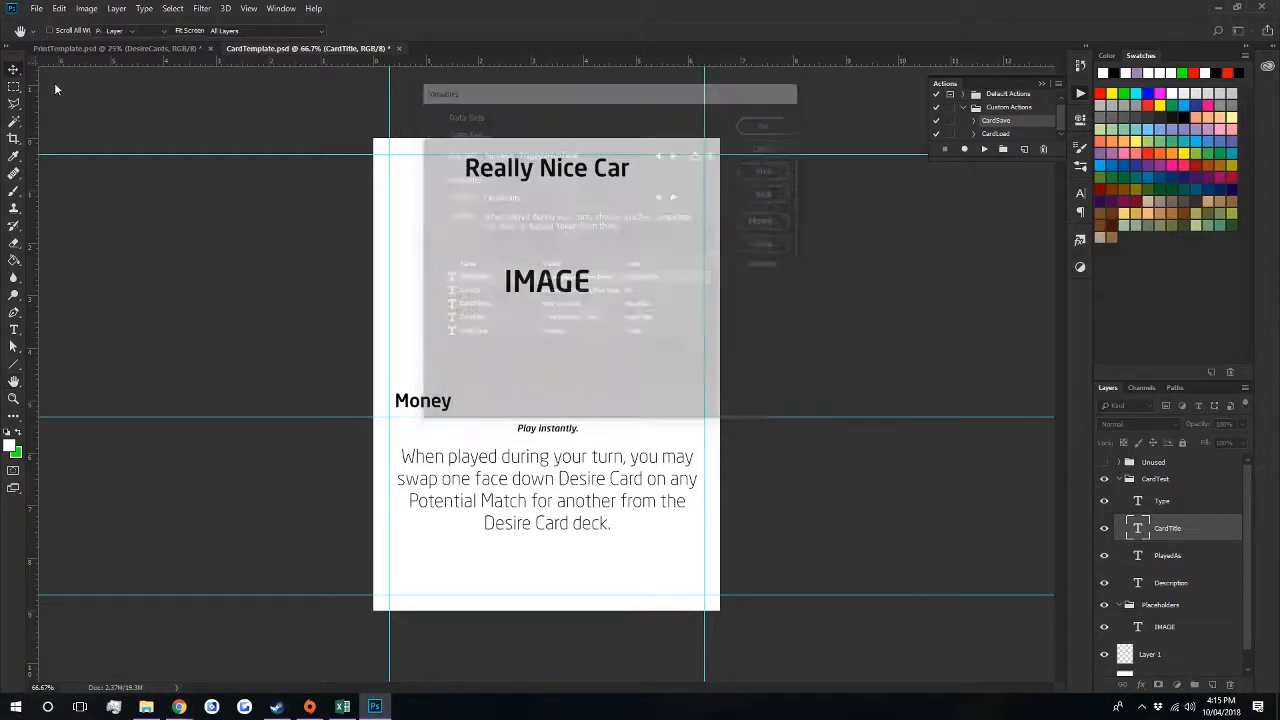
- Examine the folder and AttractCard_ plus Data Set Name file naming for exporting data sets as files, and cancel
click(36, 9)
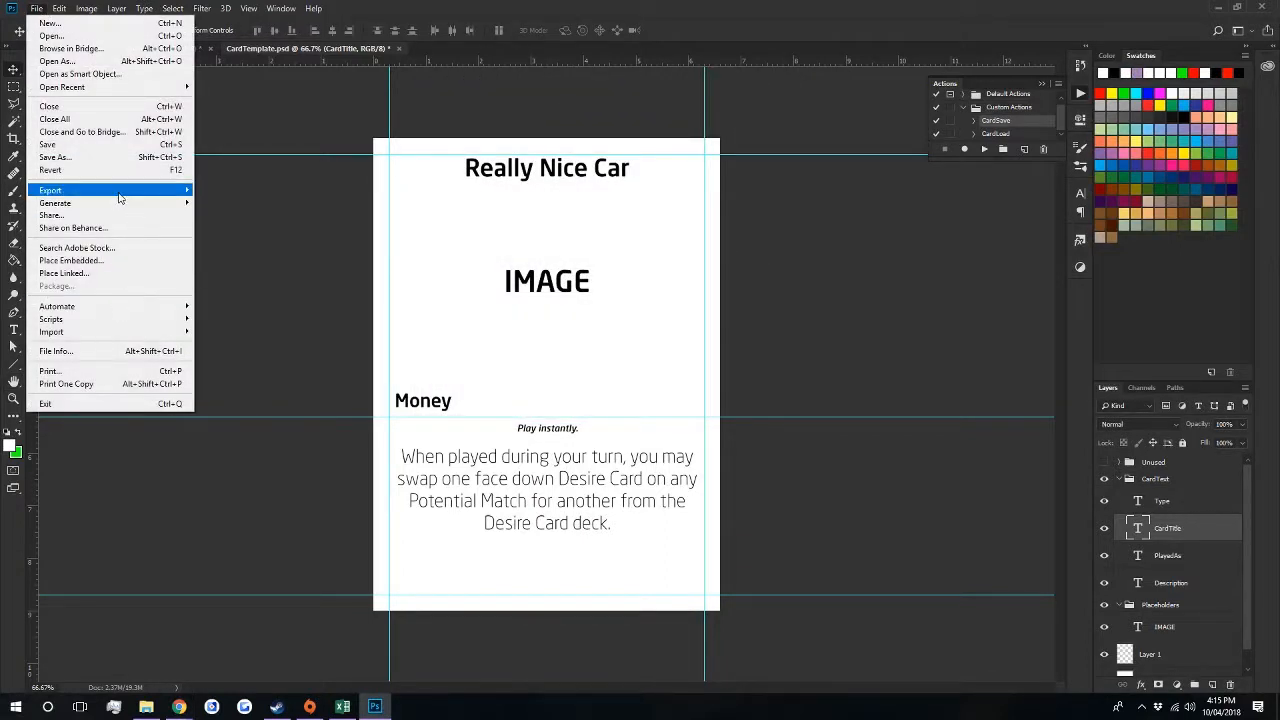
mouse_move(127, 196)
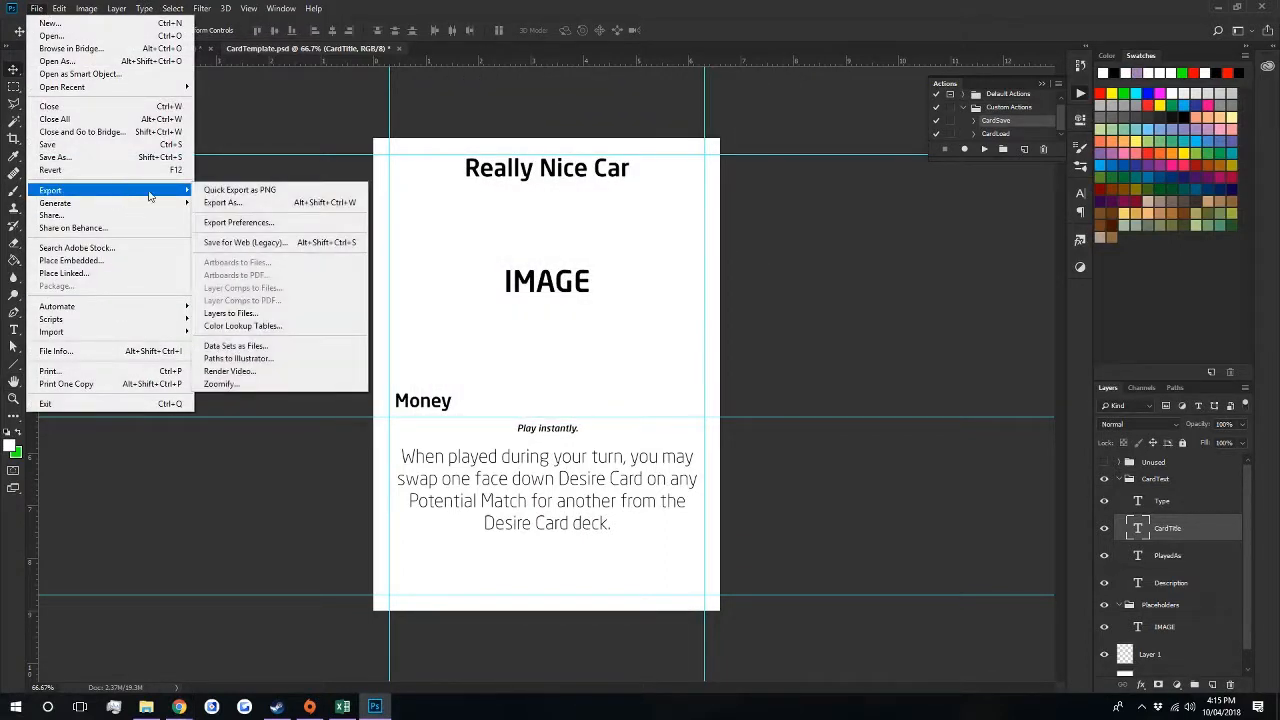
click(280, 345)
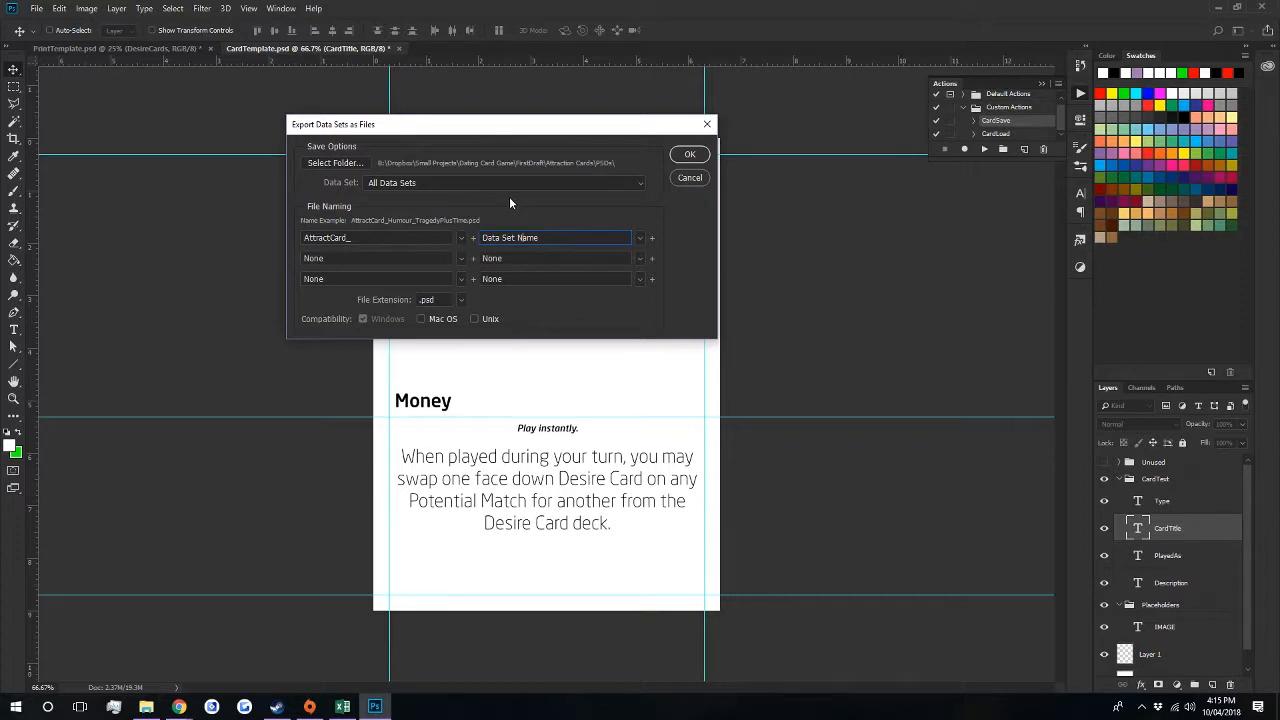
click(690, 178)
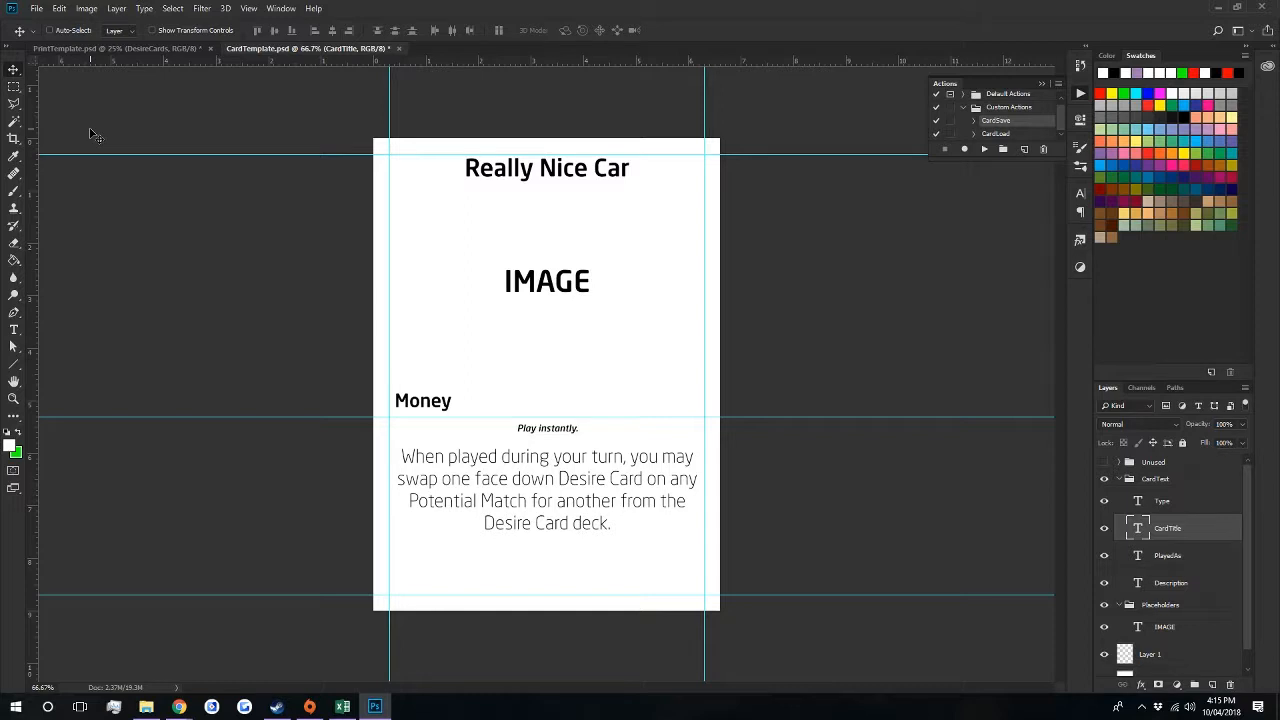
- Look over the automation commands, and redisplay the recorded actions with CardSave selected
click(37, 10)
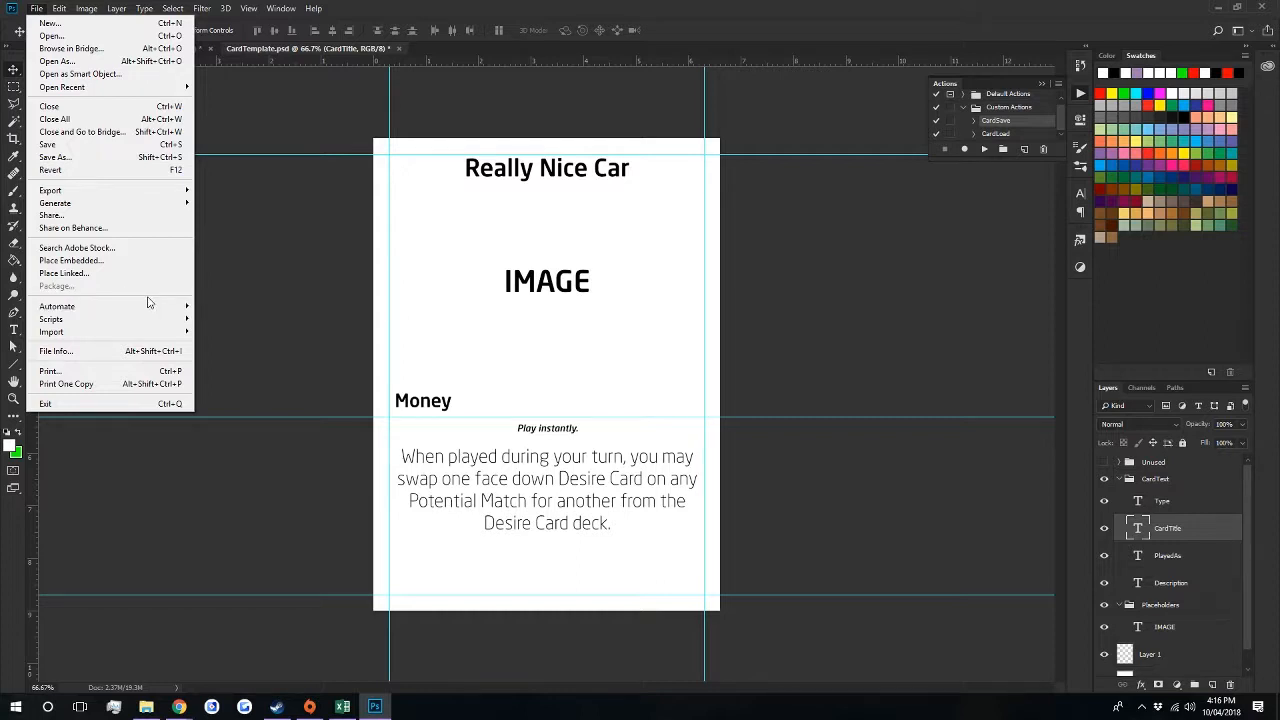
mouse_move(157, 310)
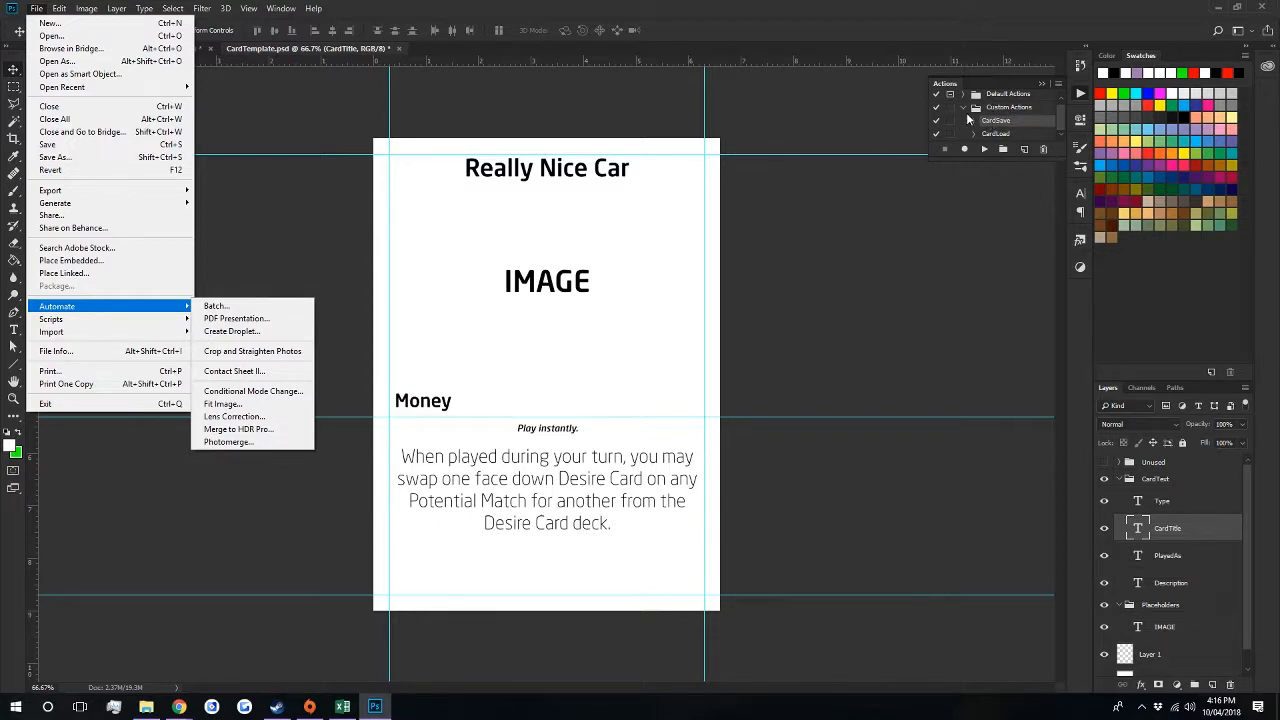
click(1077, 103)
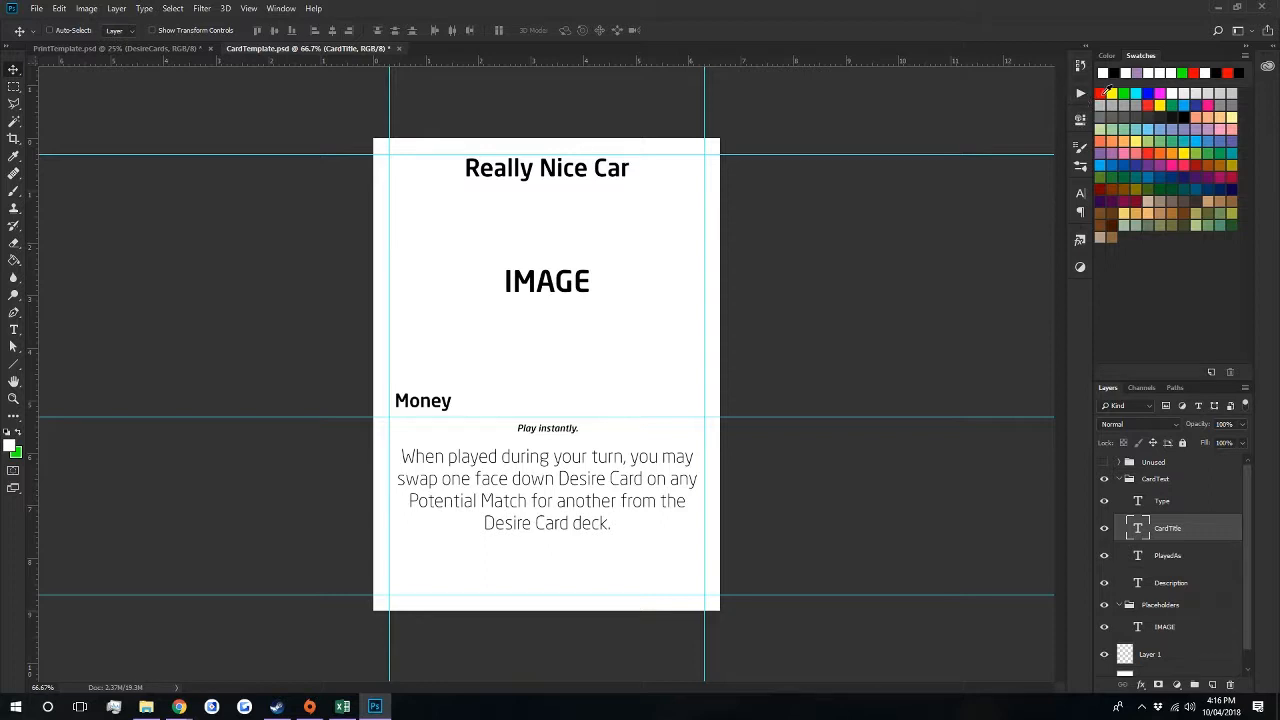
click(1080, 94)
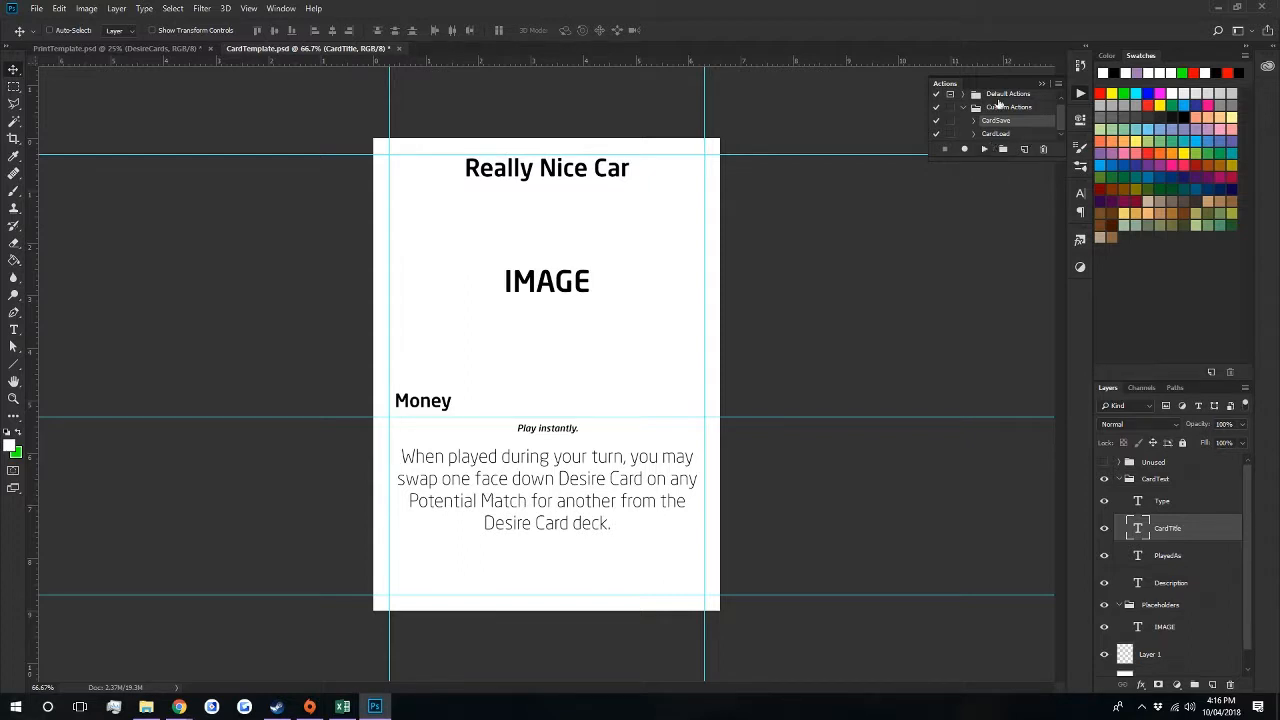
click(995, 123)
- Preview the Really Nice Car card as a PNG-24 in Save for Web, and cancel without saving
key(ctrl+alt+shift+s)
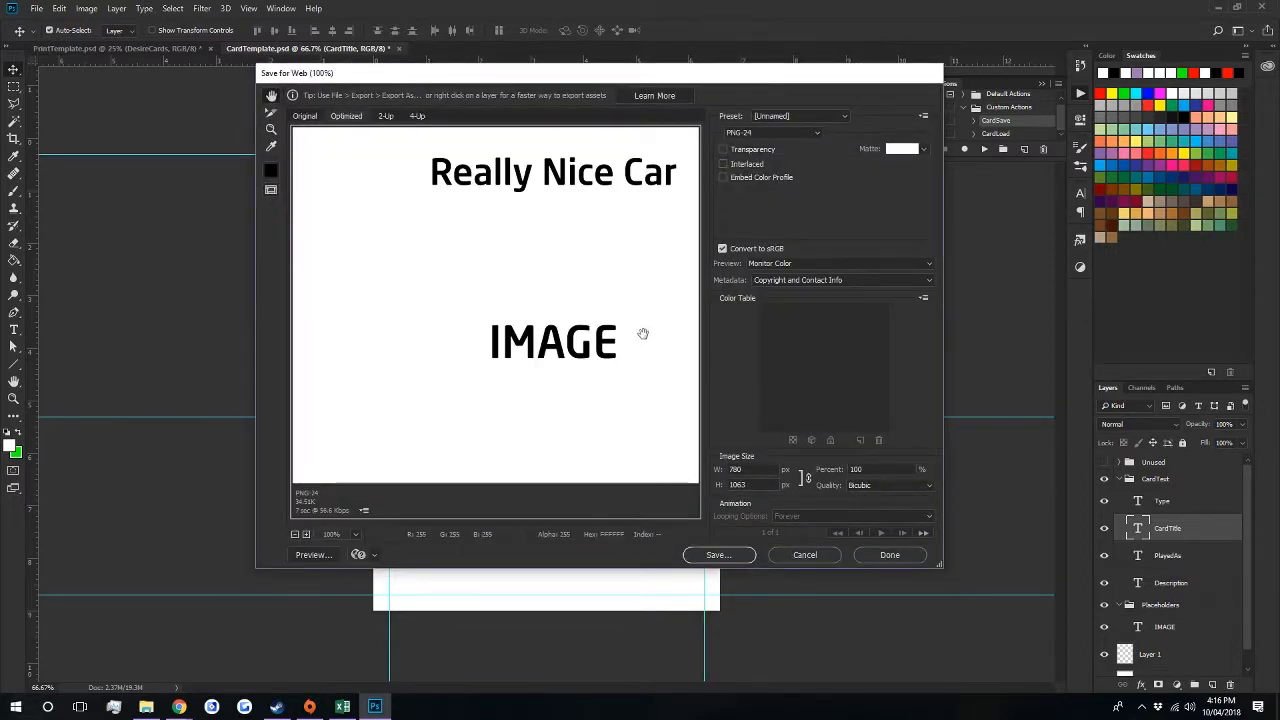
drag(617, 305, 592, 281)
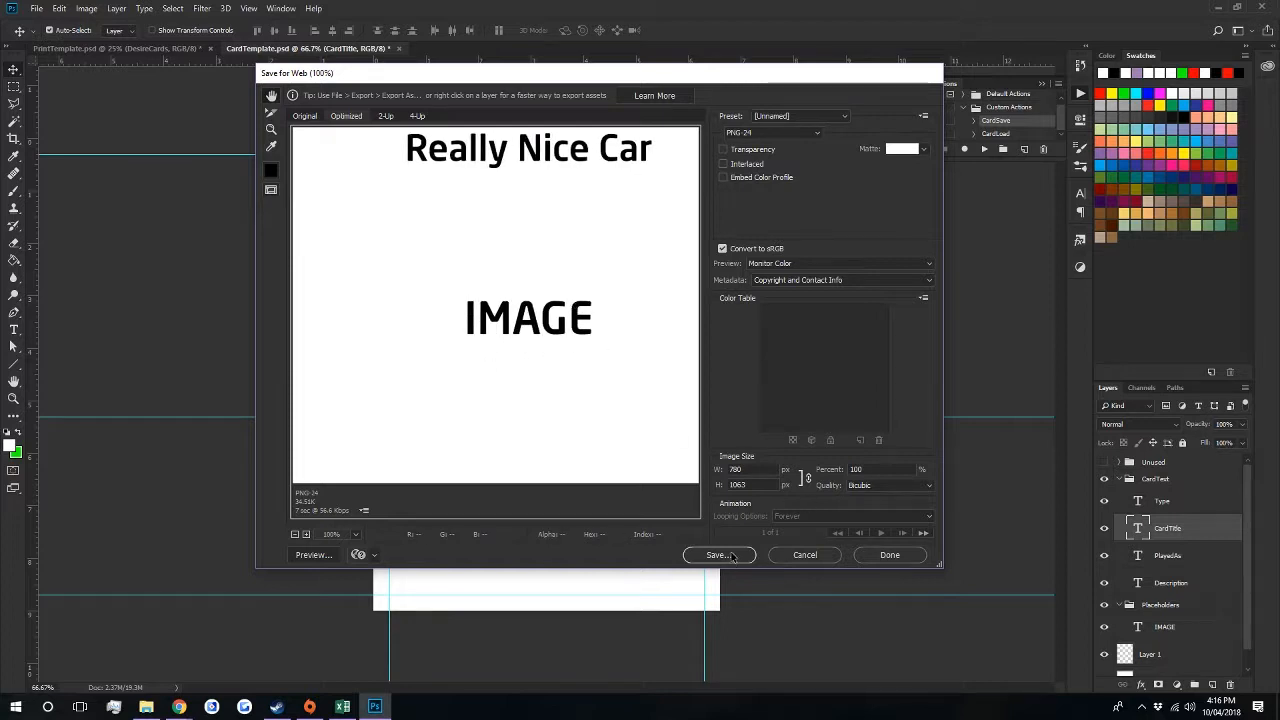
click(807, 559)
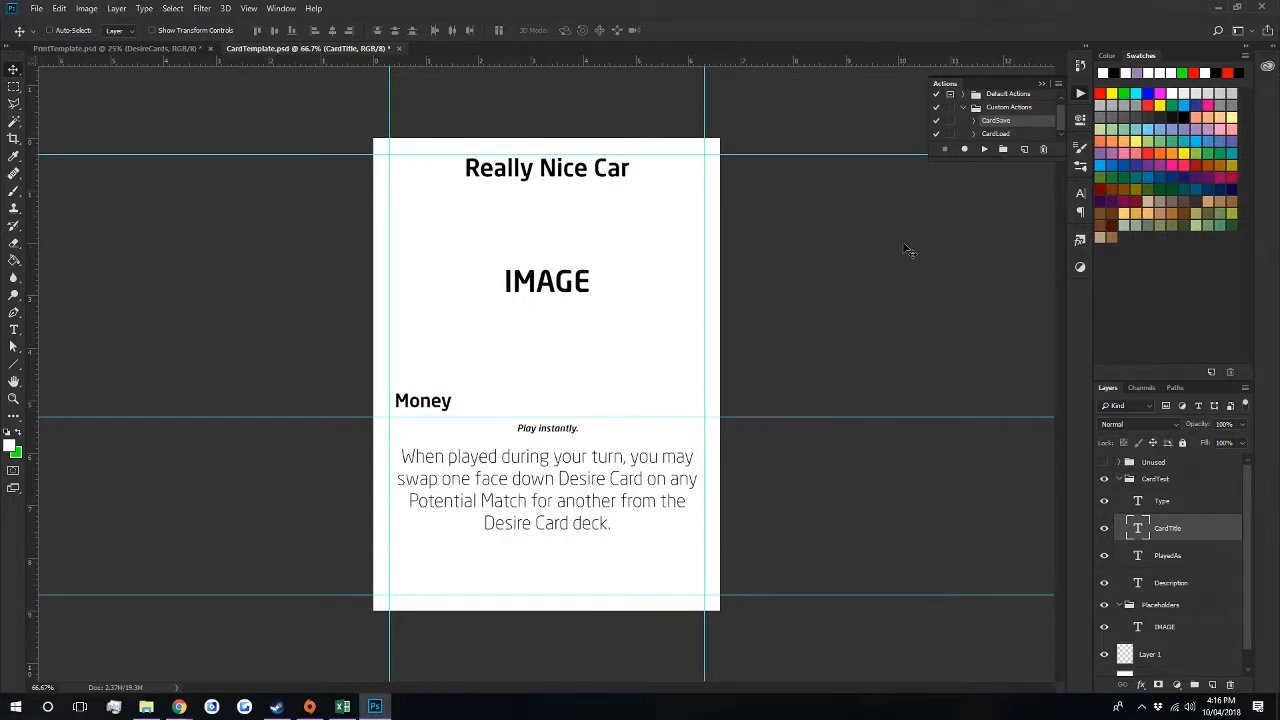
- Expand the CardSave action and its Export step to examine the recorded save settings
click(973, 121)
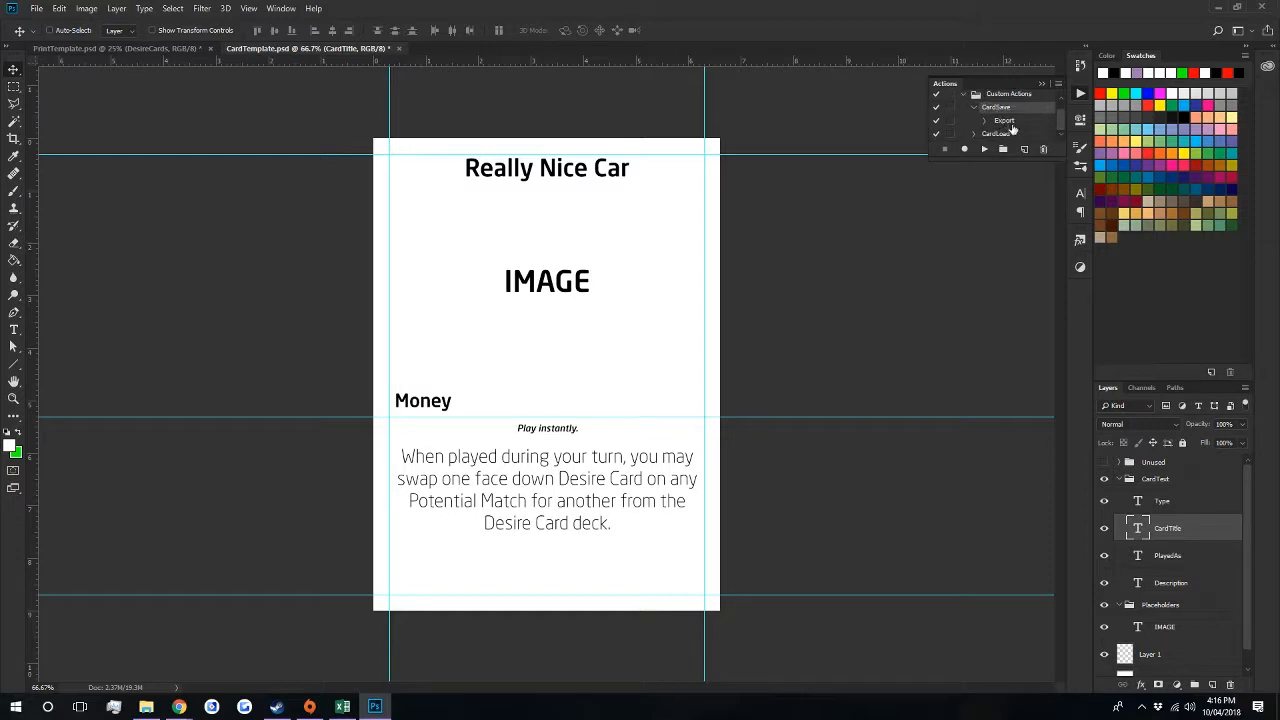
click(984, 121)
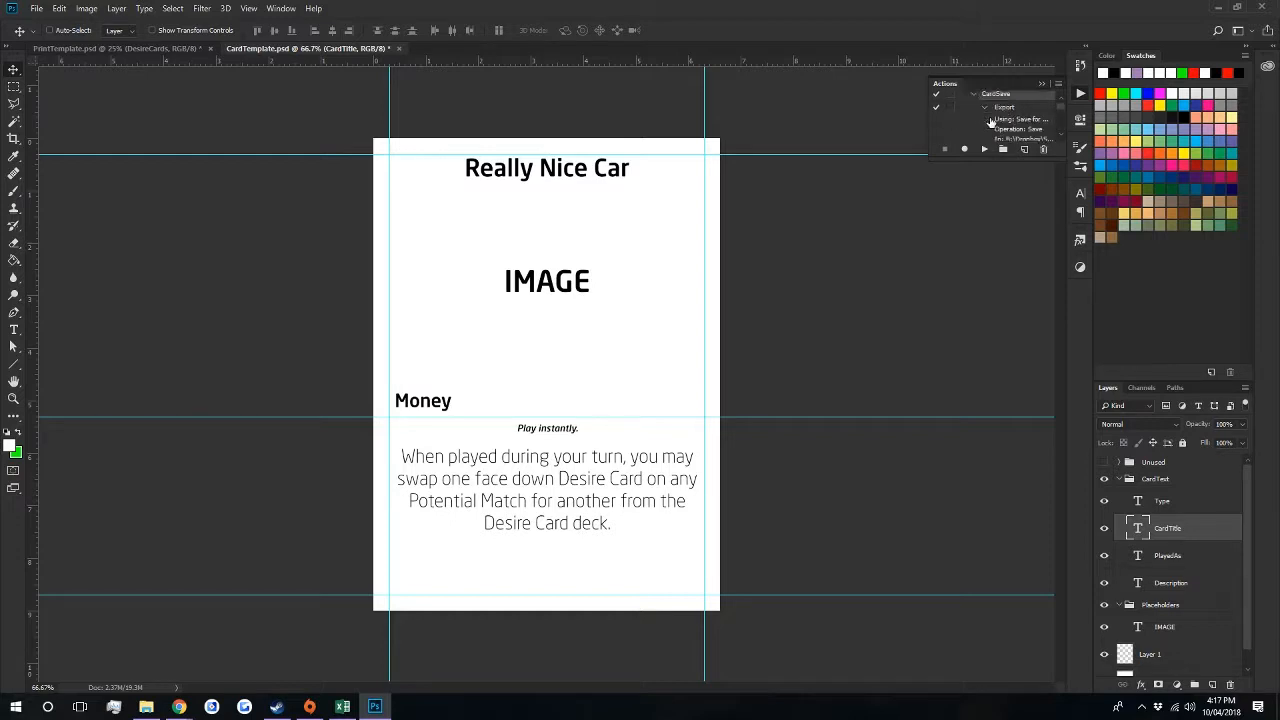
scroll(990, 125, down, 2)
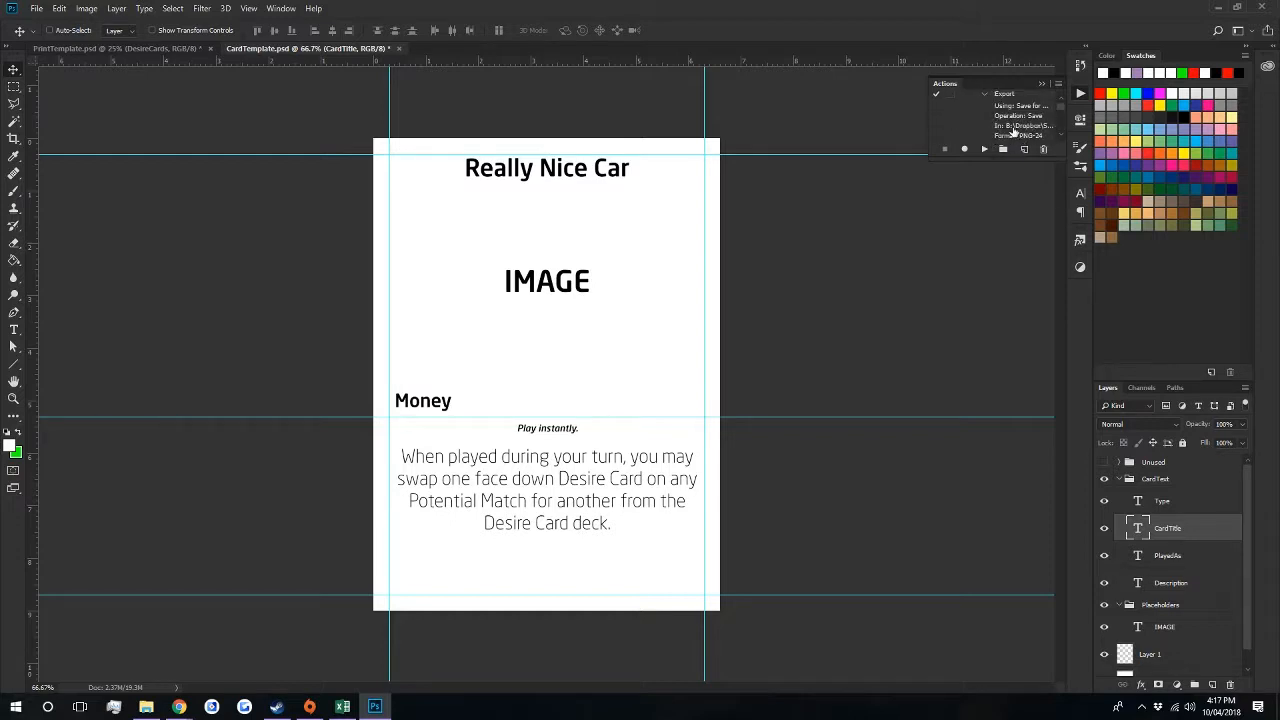
- Review the recorded Export settings of the CardSave action, and collapse the action
scroll(1014, 135, down, 1)
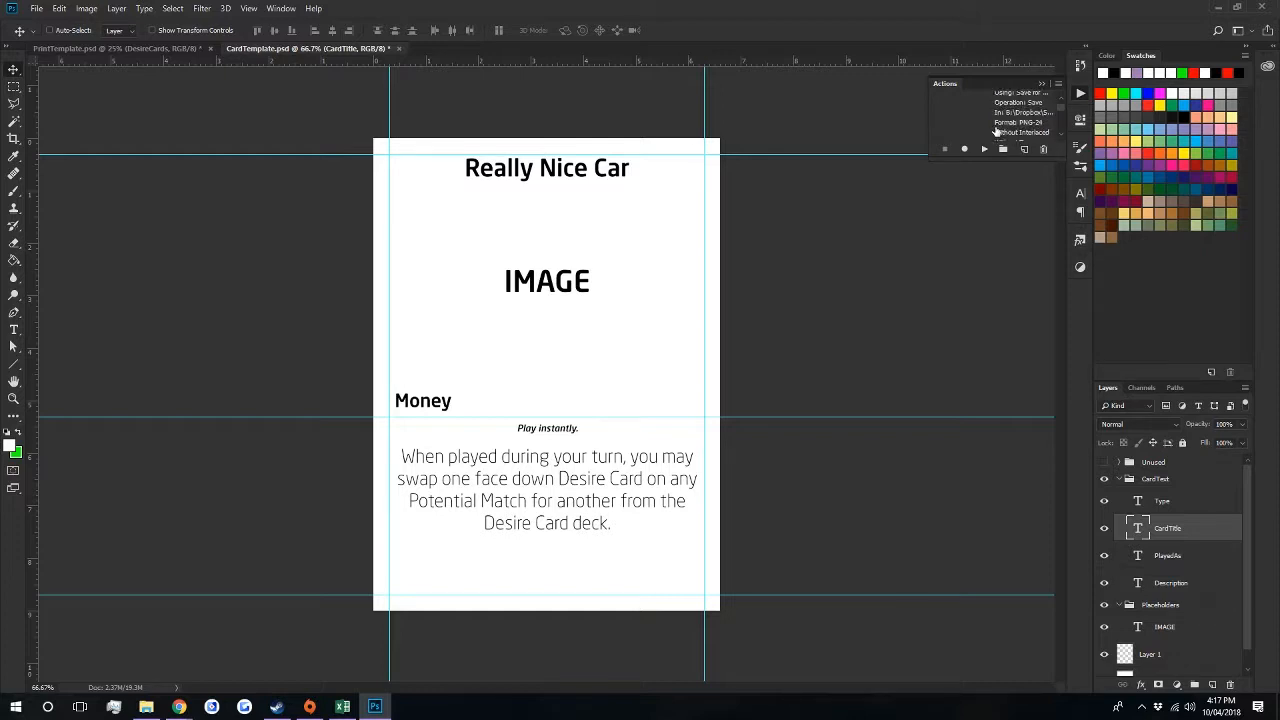
scroll(994, 131, up, 2)
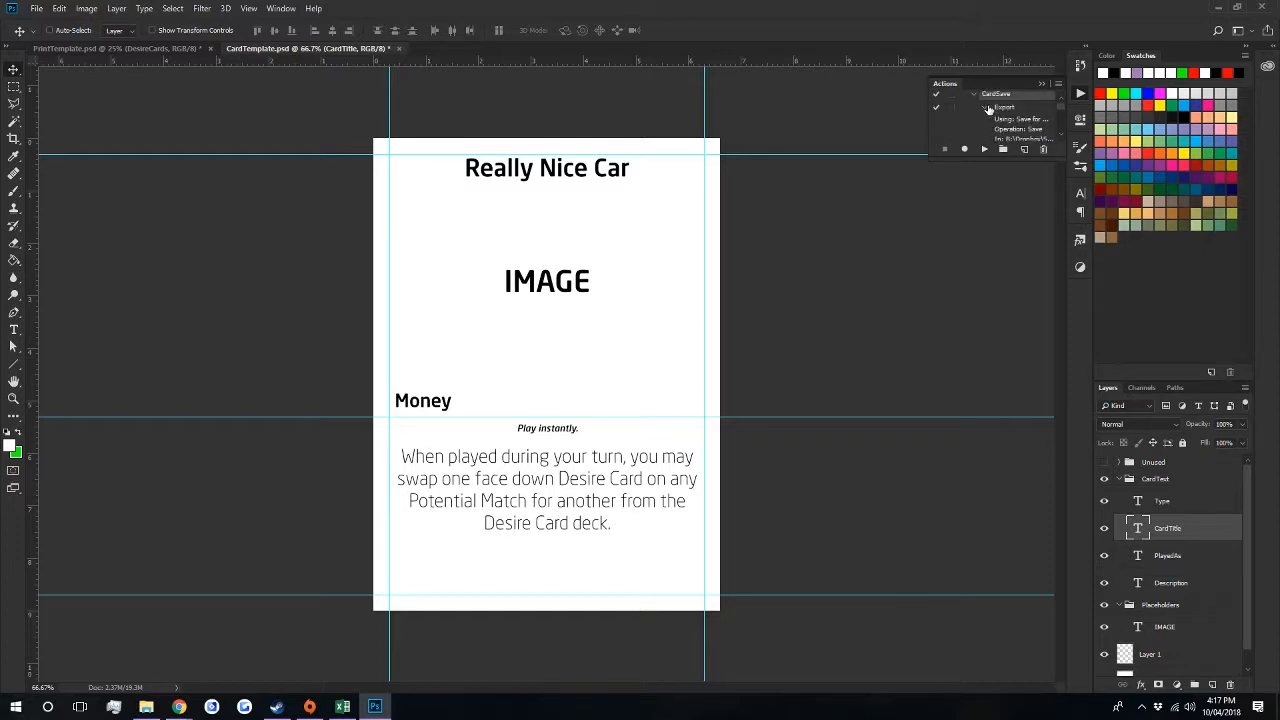
click(985, 107)
click(978, 120)
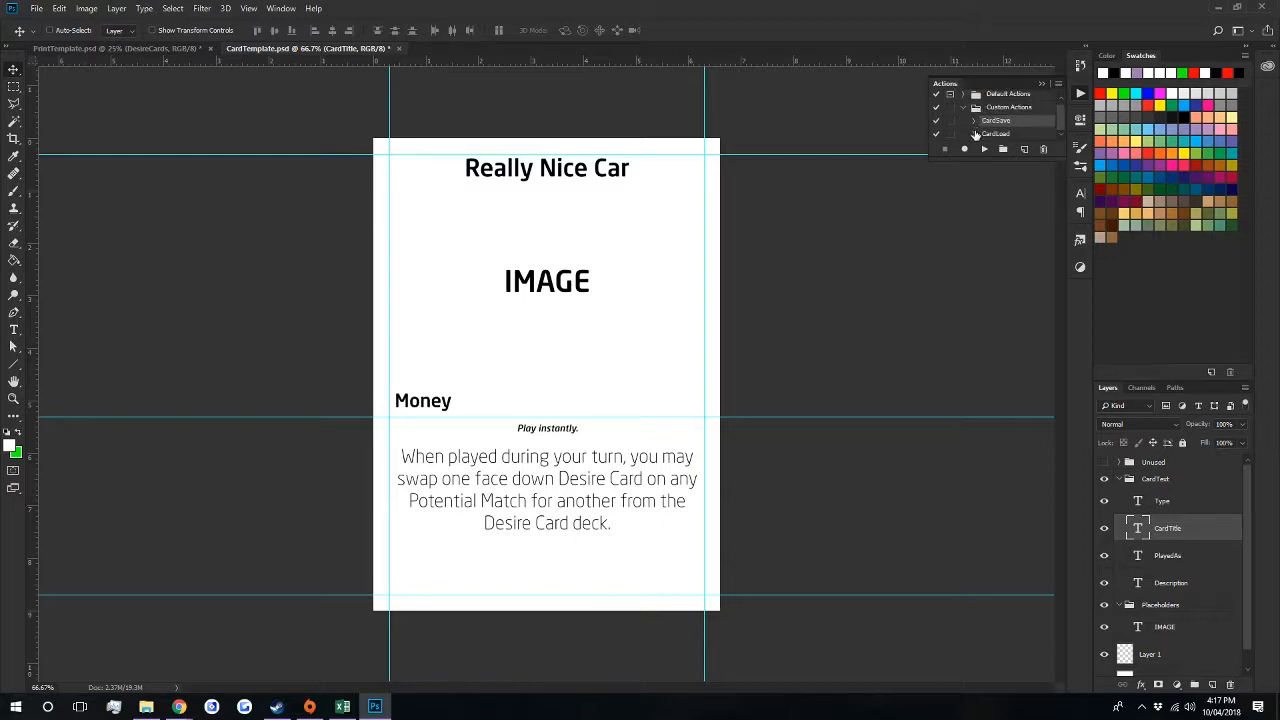
- Examine the Batch settings for running CardSave on the Attraction Cards folder, and cancel
click(36, 8)
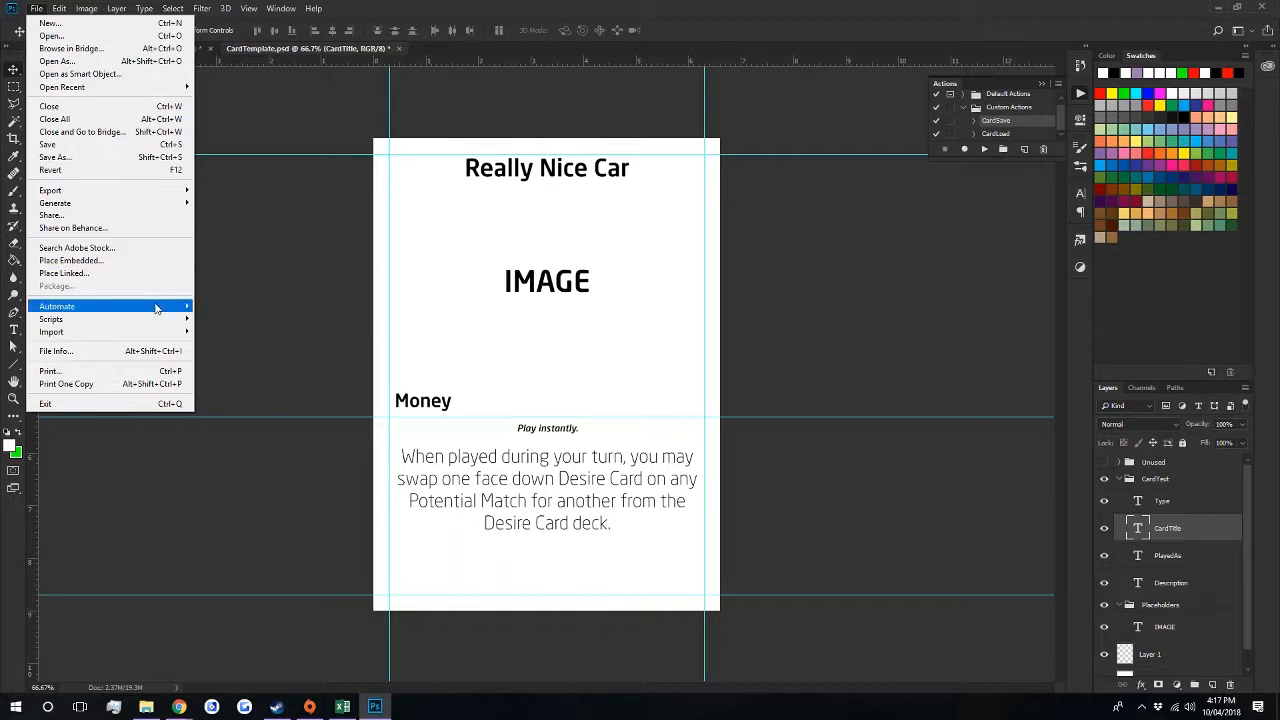
mouse_move(156, 308)
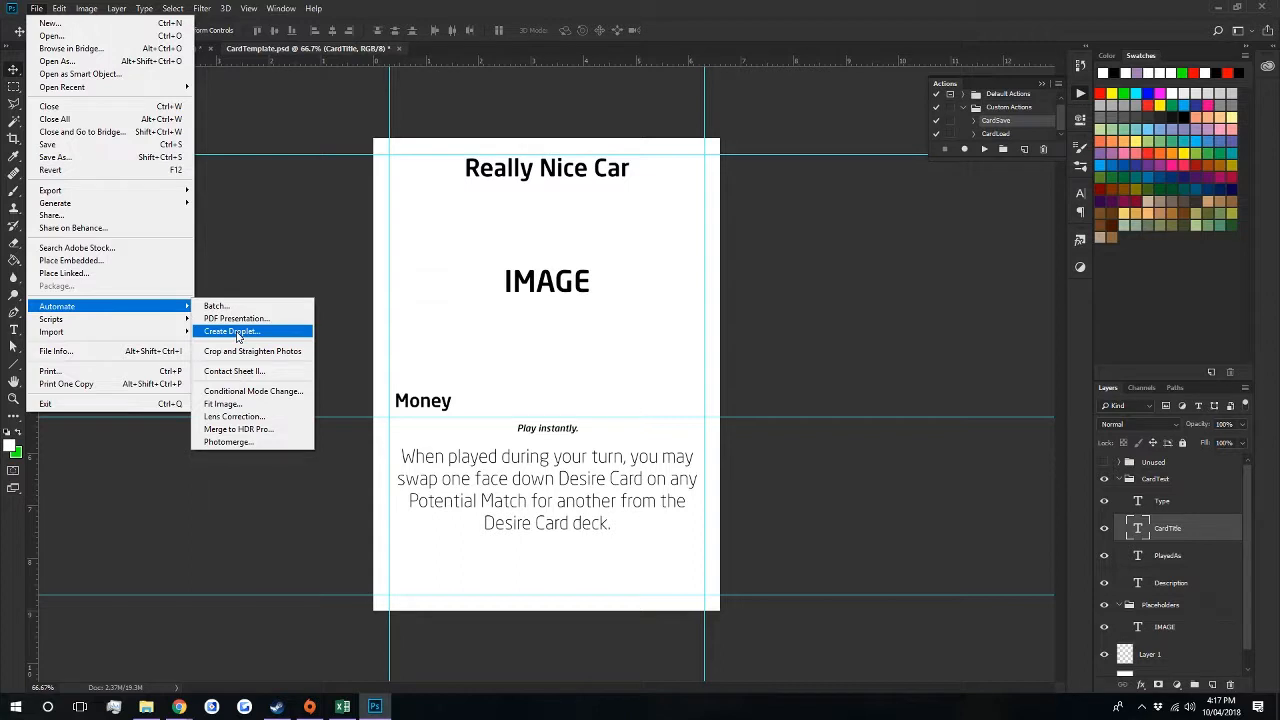
click(216, 307)
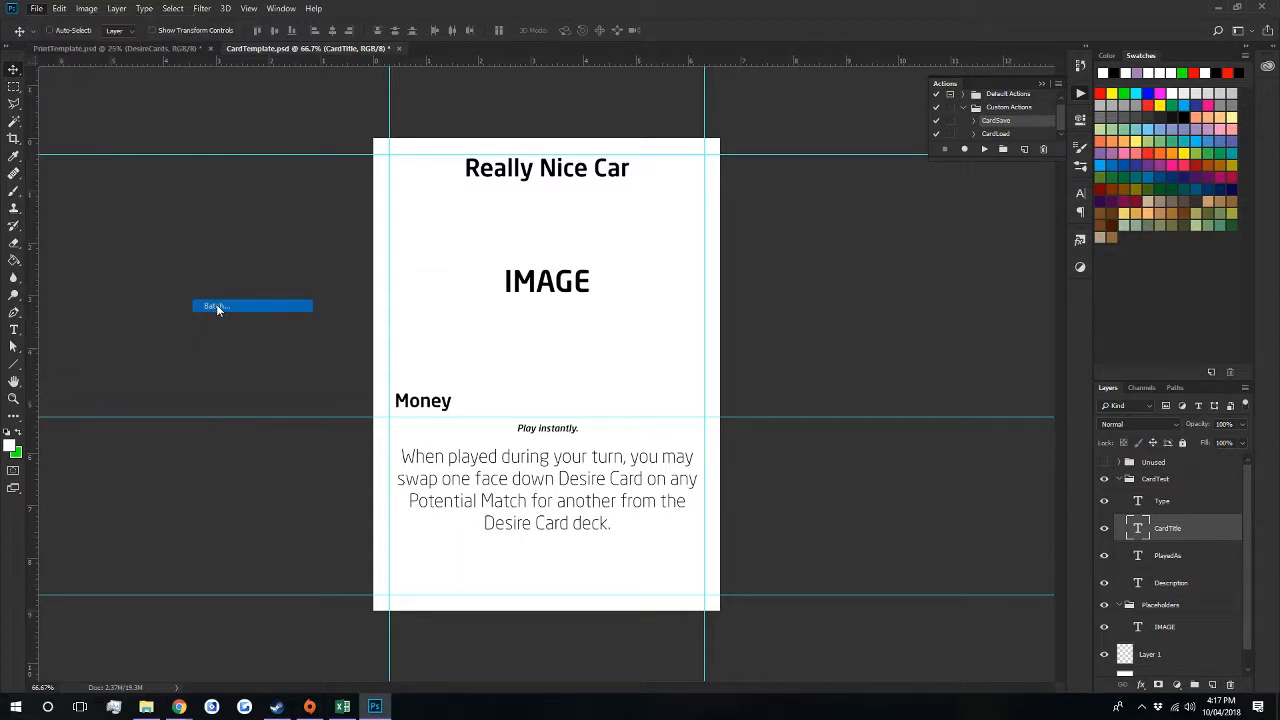
click(320, 186)
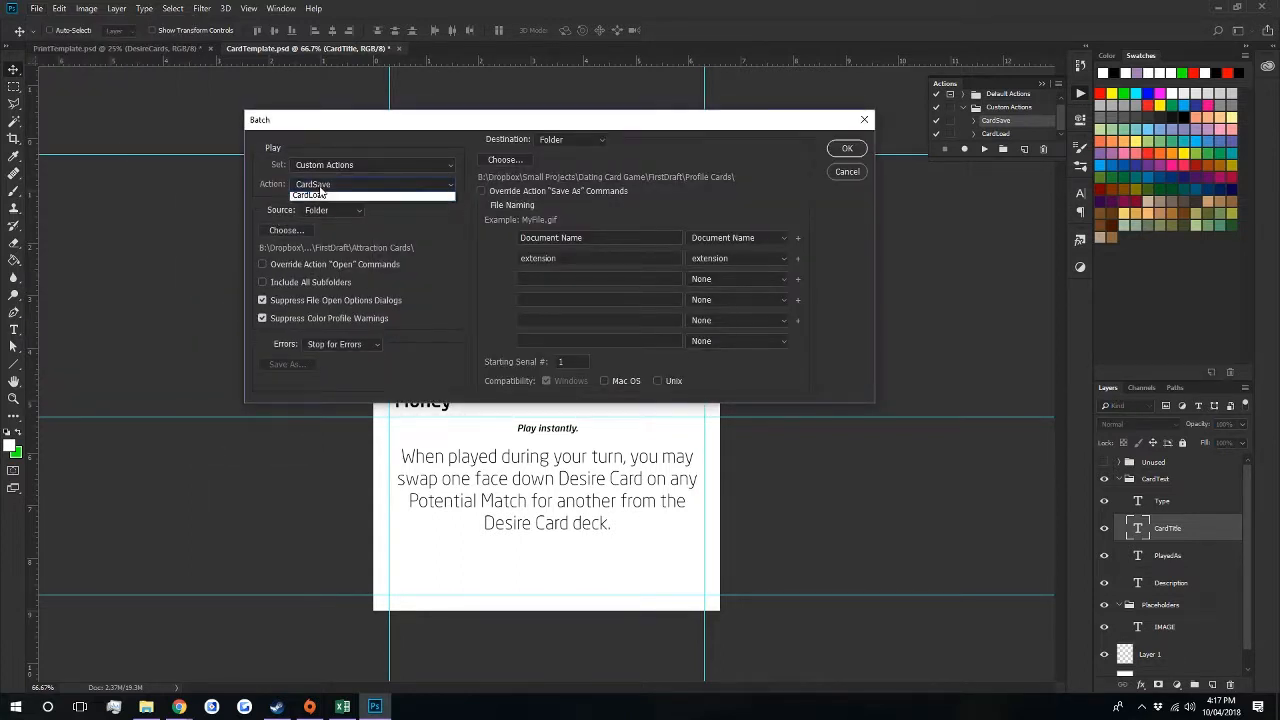
click(320, 191)
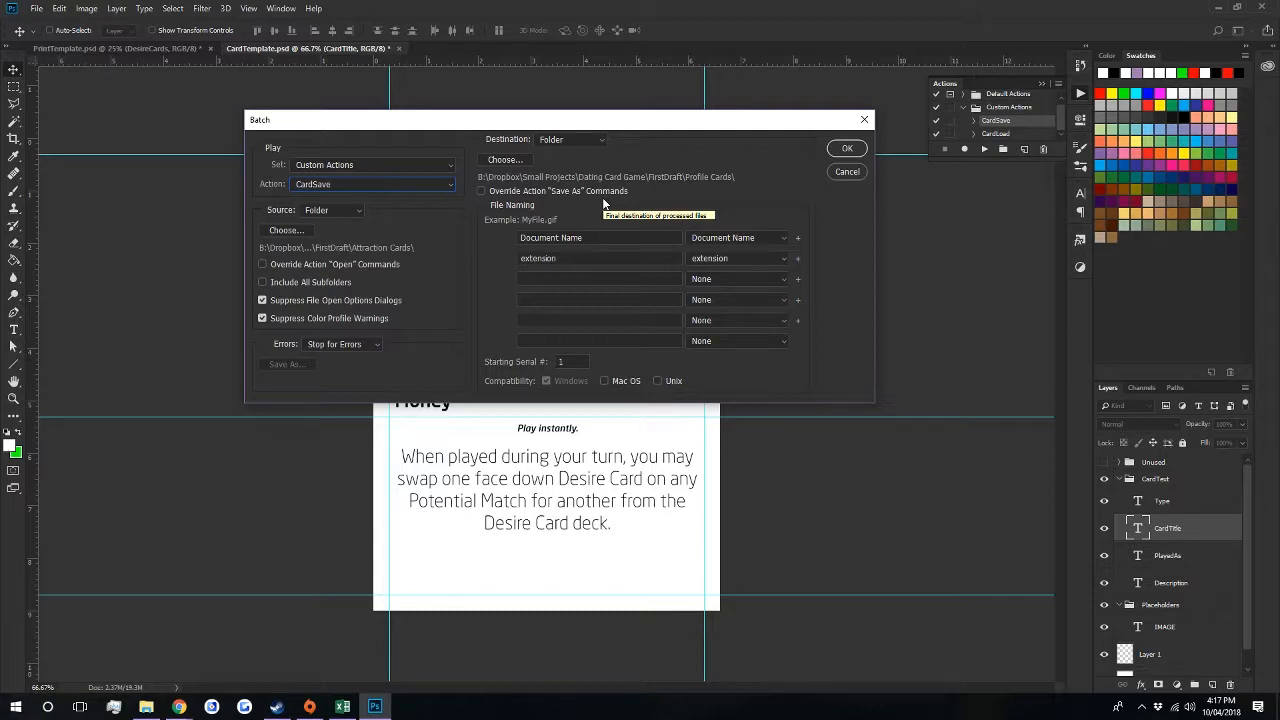
click(835, 176)
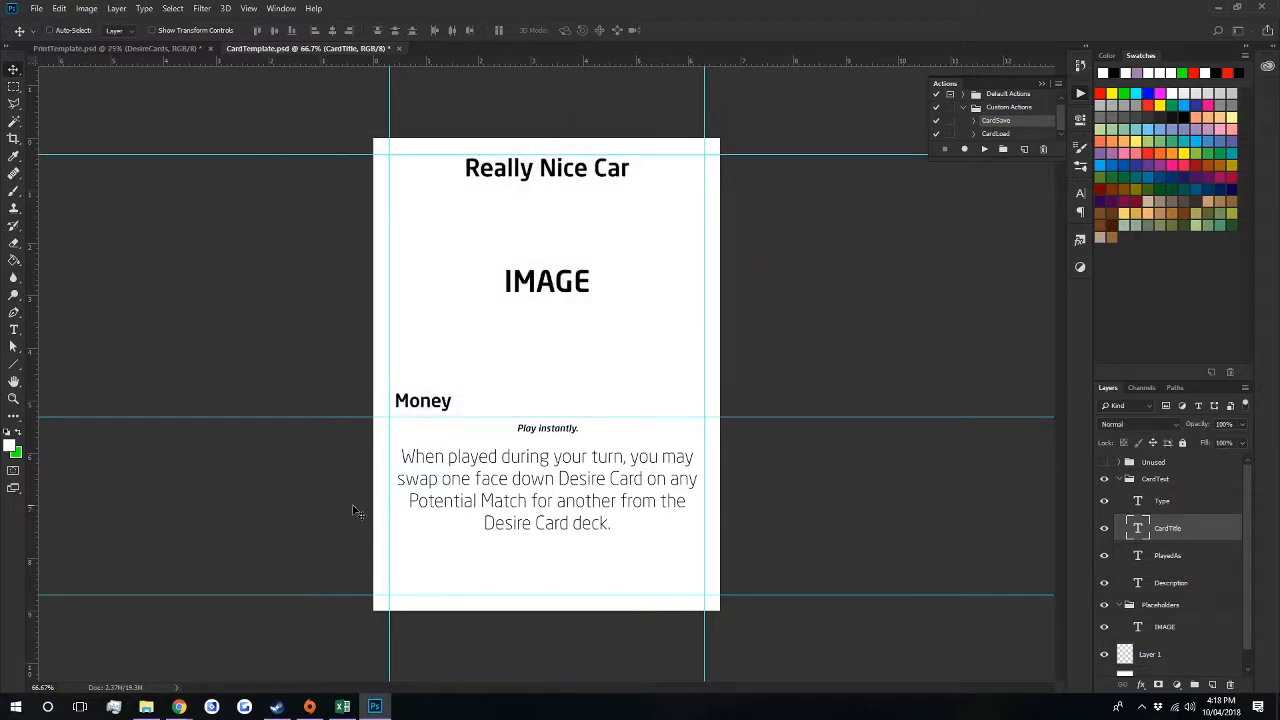
- Look at the exported card images in the Attraction Cards folder, and return to Photoshop
click(146, 707)
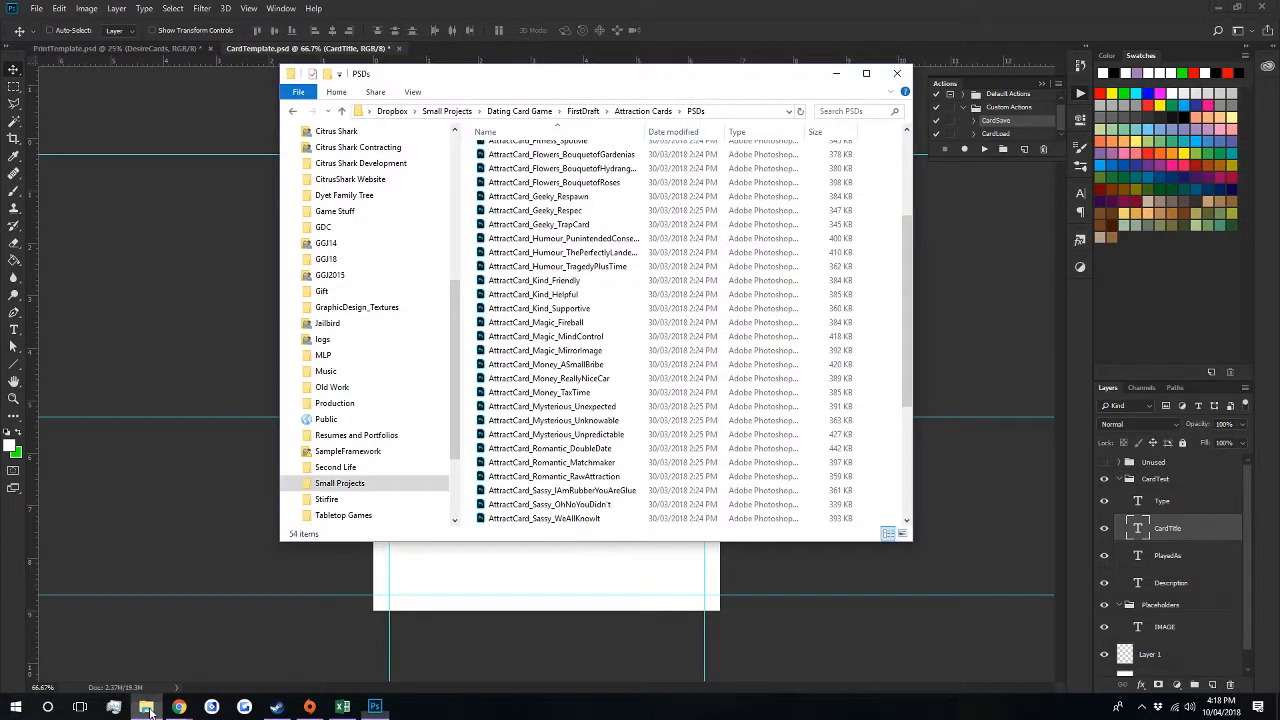
click(662, 112)
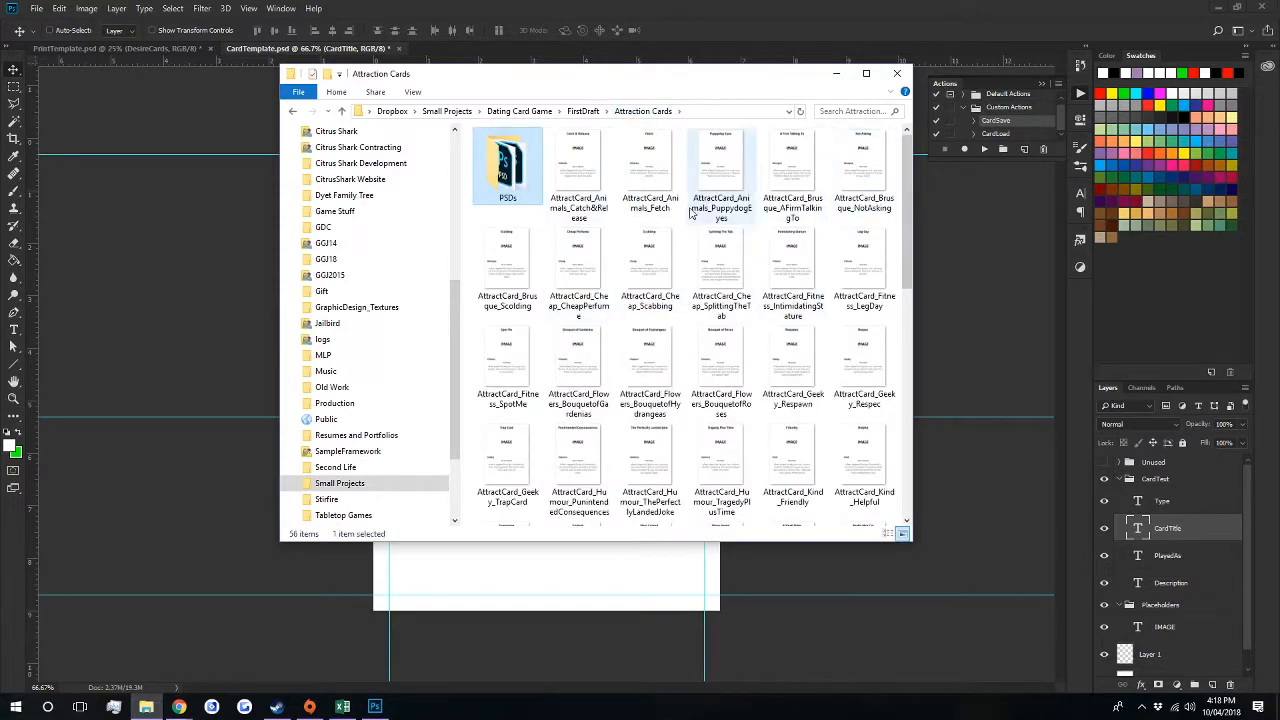
click(596, 213)
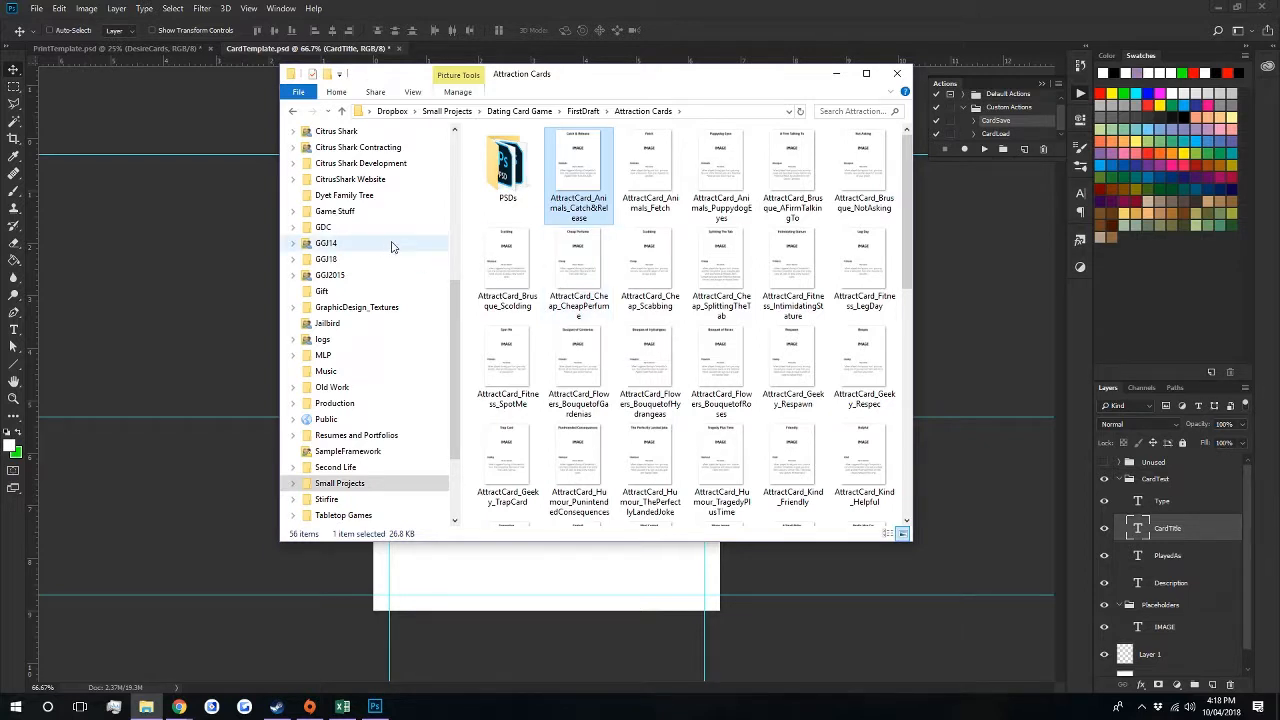
click(501, 19)
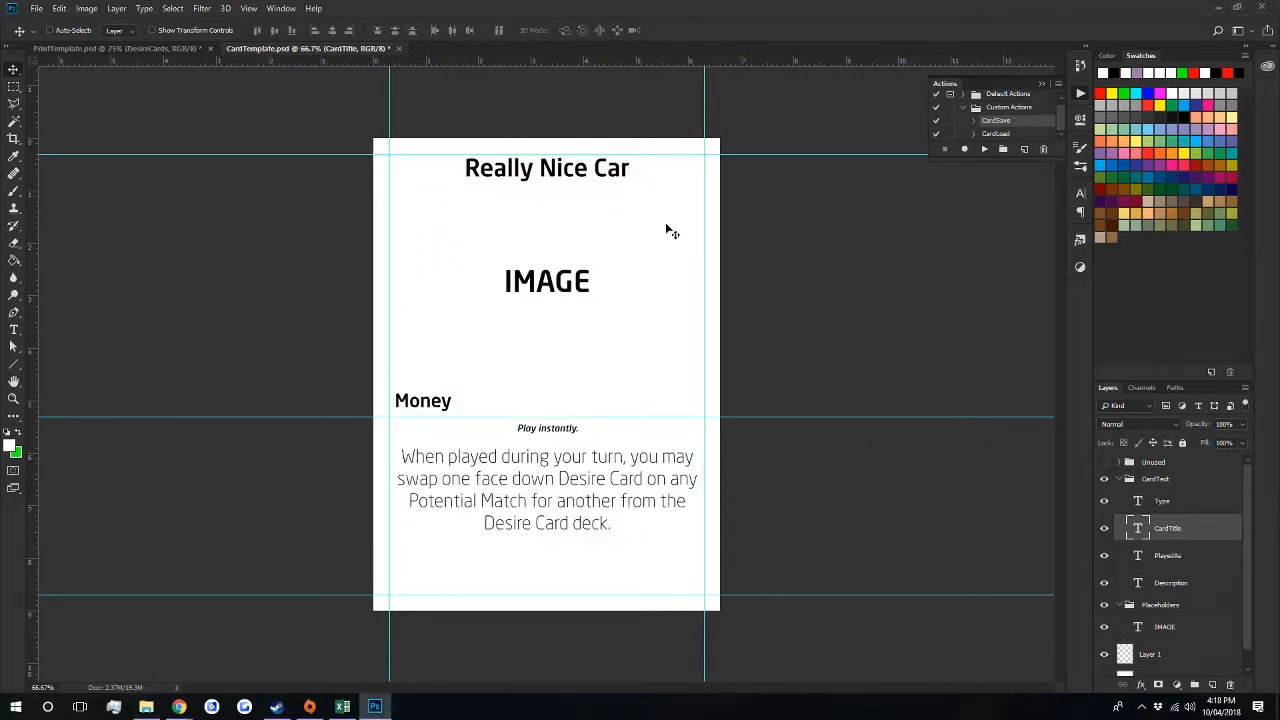
- Select the CardLoad action, and open the ProfileCard_AI image from the FirstDraft Profile Cards folder
click(995, 134)
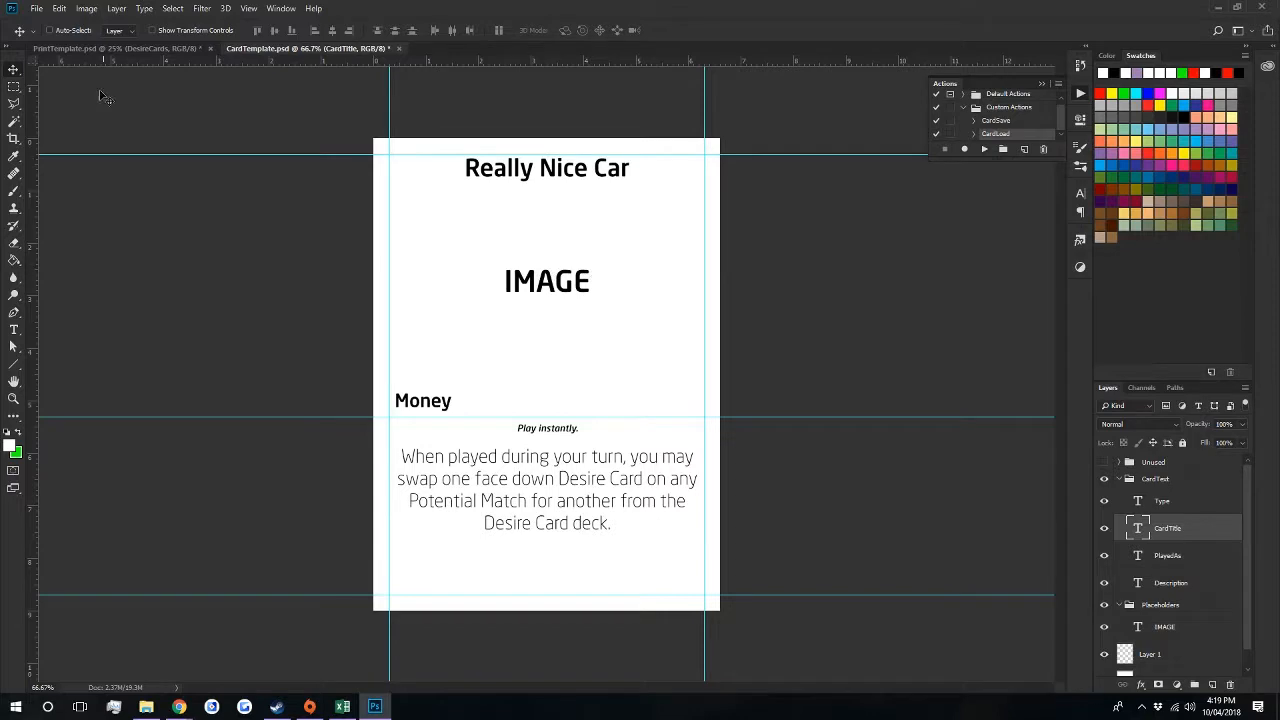
click(36, 8)
click(60, 30)
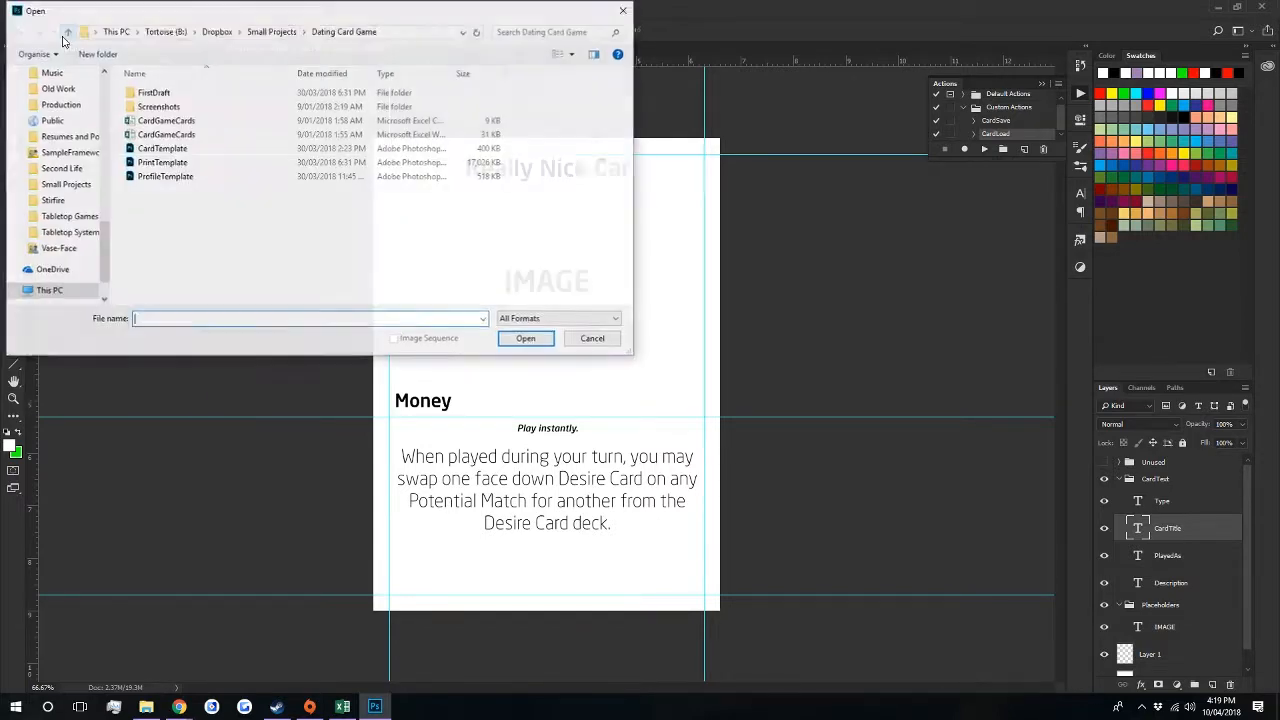
double_click(153, 92)
click(160, 110)
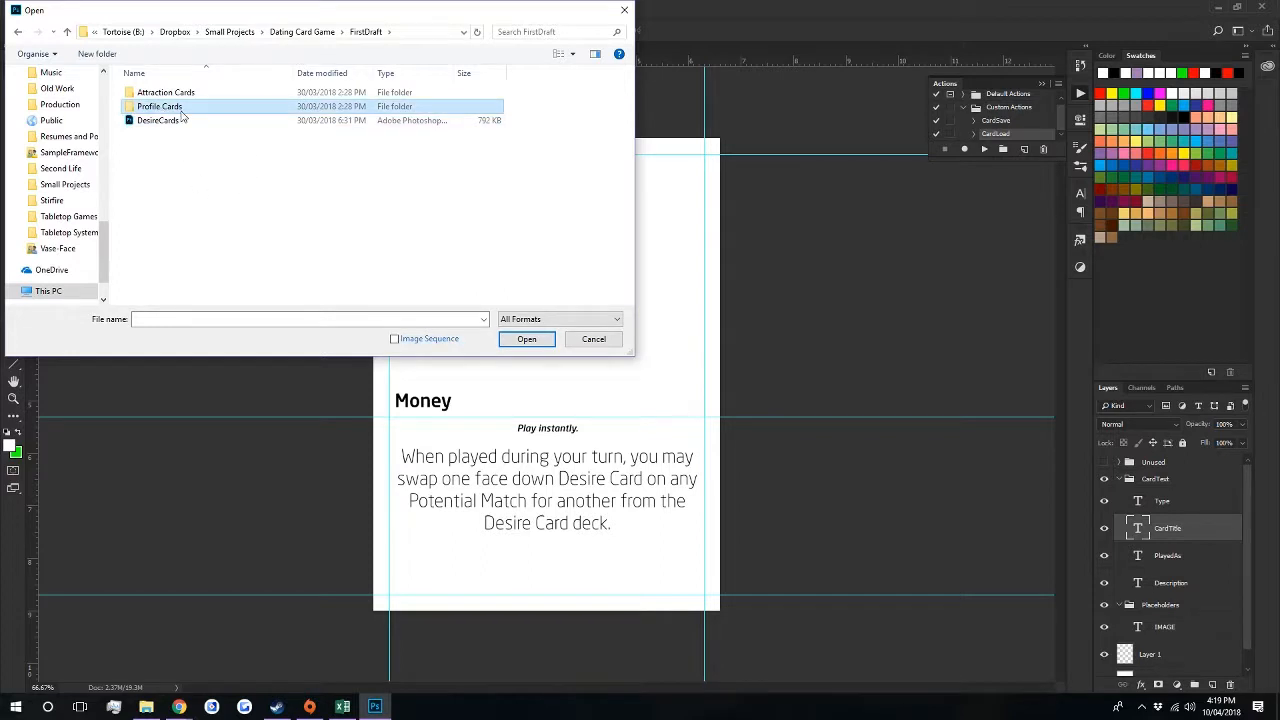
double_click(176, 112)
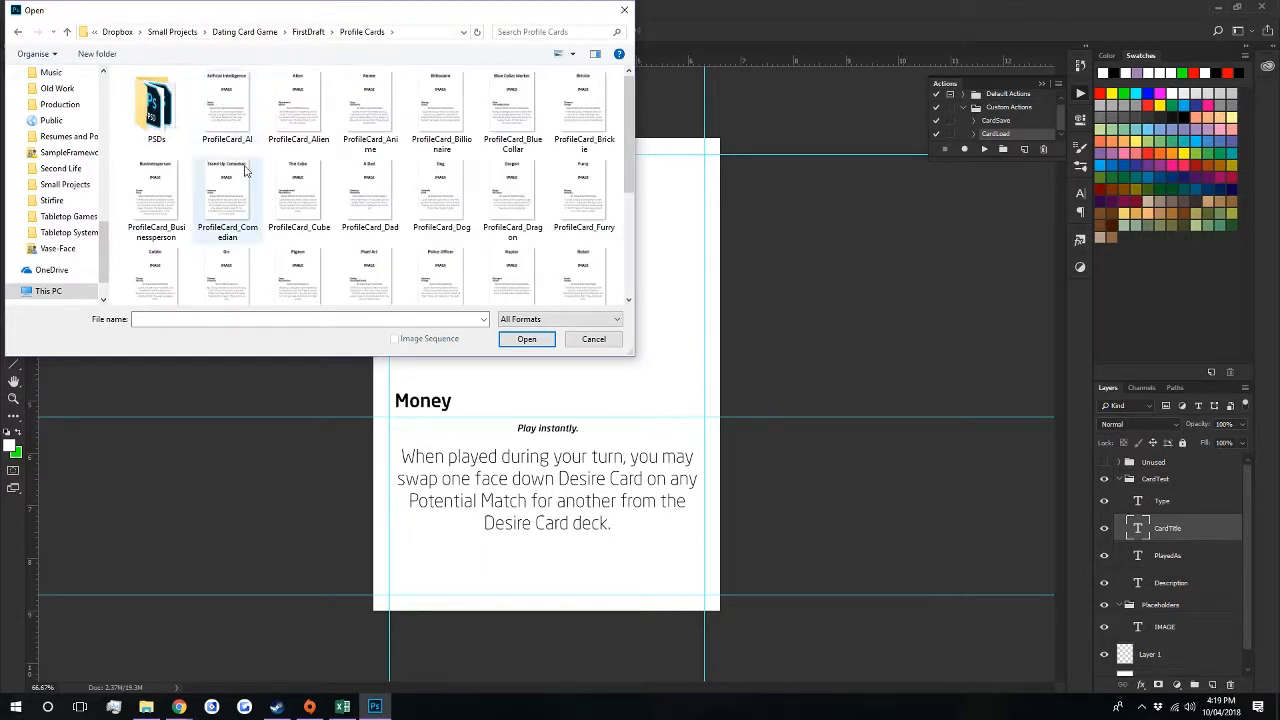
click(226, 104)
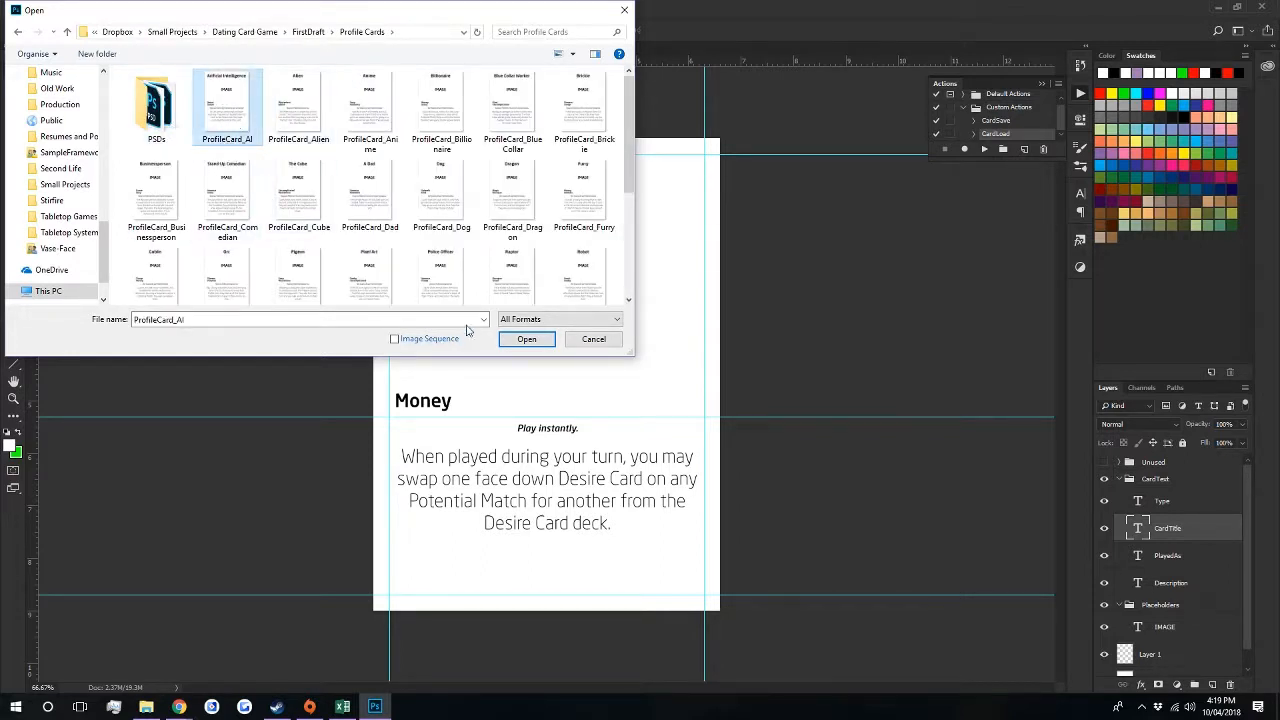
click(524, 339)
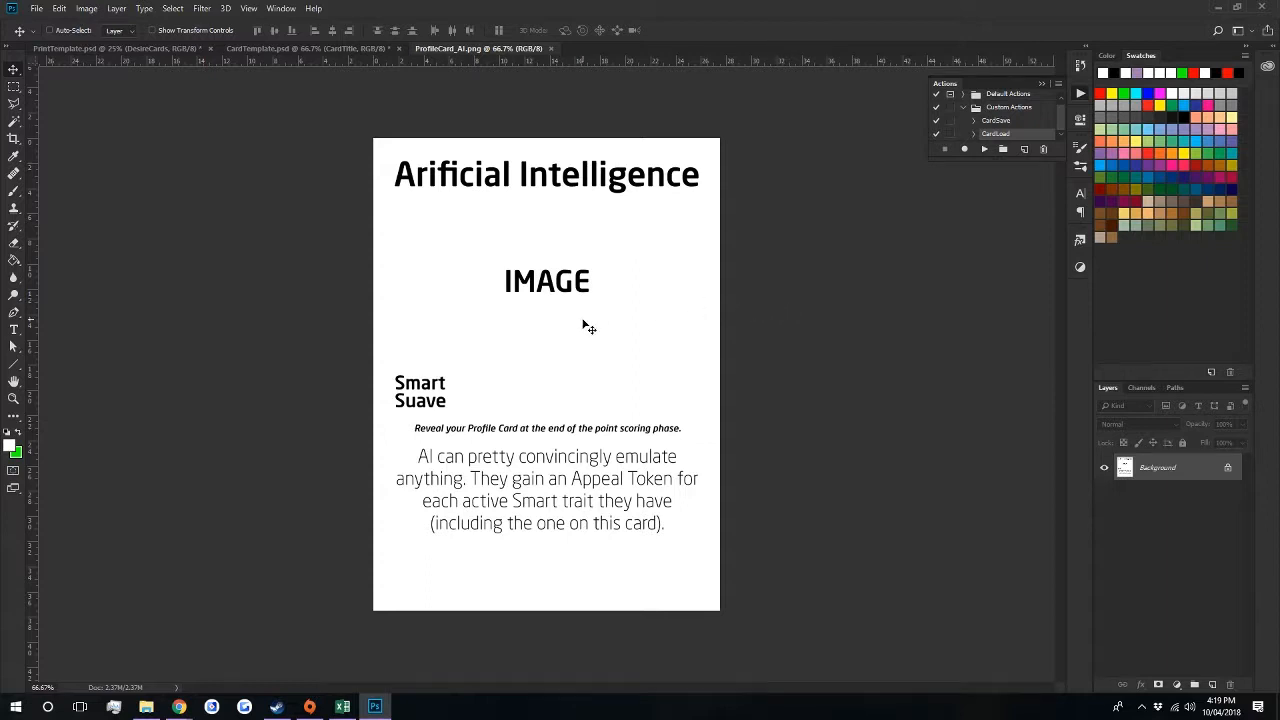
- Expand the CardLoad action and delete its recorded steps
click(966, 134)
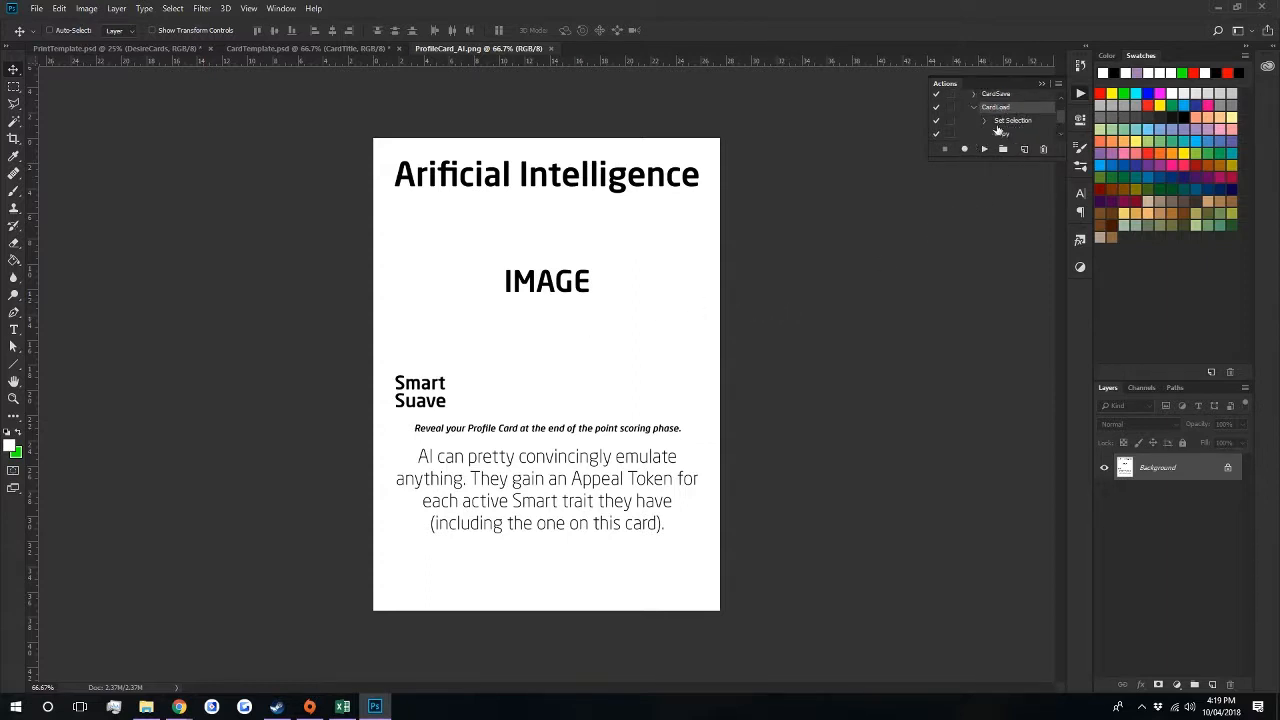
scroll(1032, 125, down, 1)
scroll(1017, 123, up, 1)
click(1013, 106)
click(1044, 148)
click(590, 262)
click(1007, 134)
click(1044, 148)
click(588, 262)
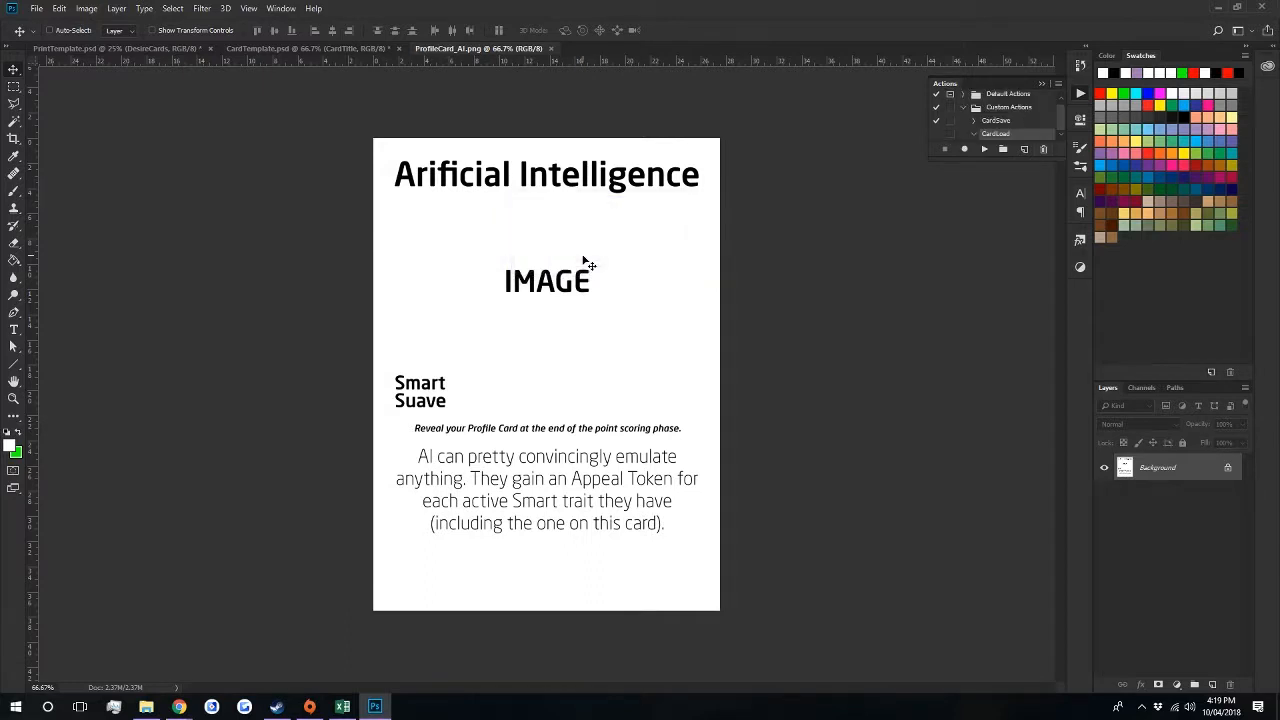
- Start recording into CardLoad: select and copy the whole card, close its file, and switch to PrintTemplate.psd
click(963, 150)
key(ctrl+a)
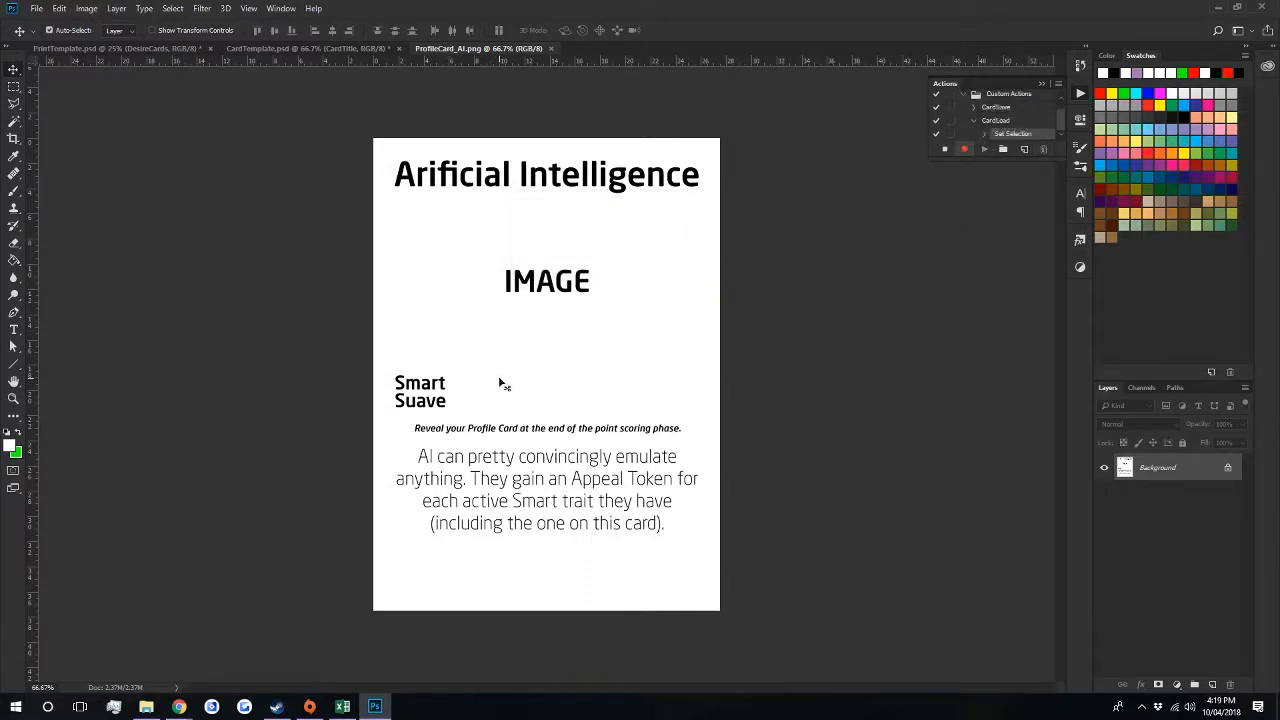
key(ctrl+c)
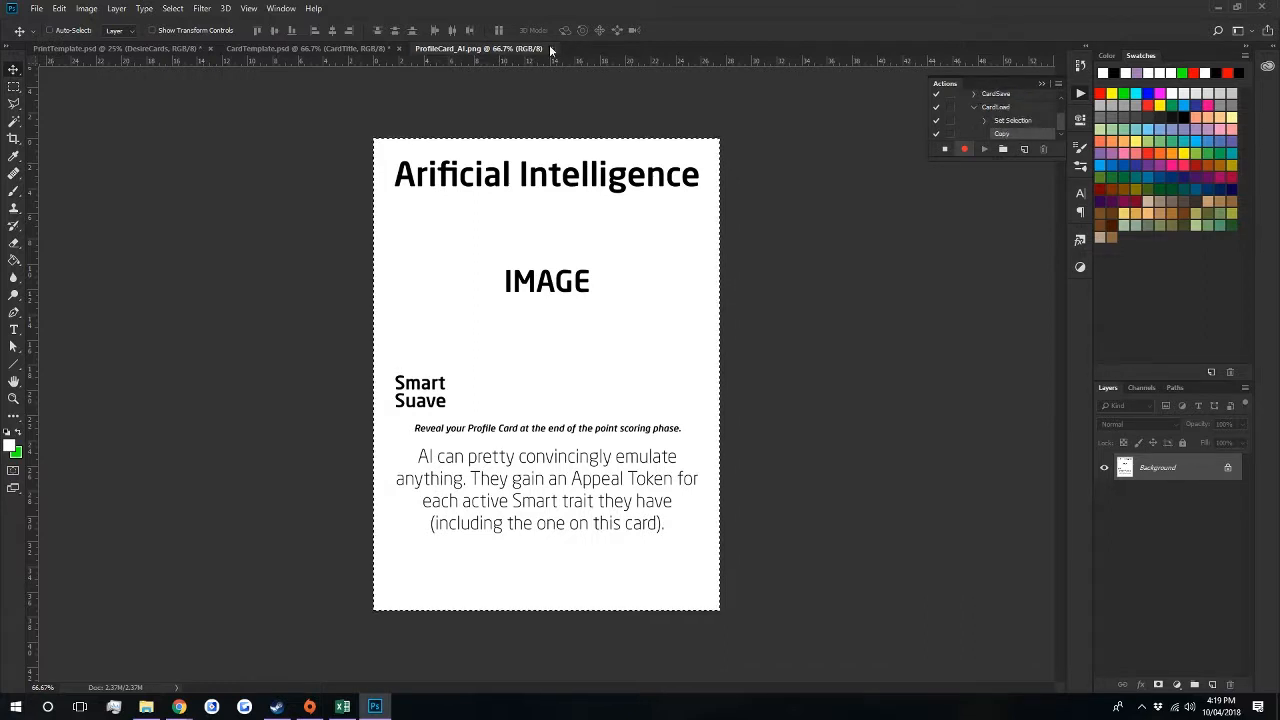
click(550, 48)
click(155, 48)
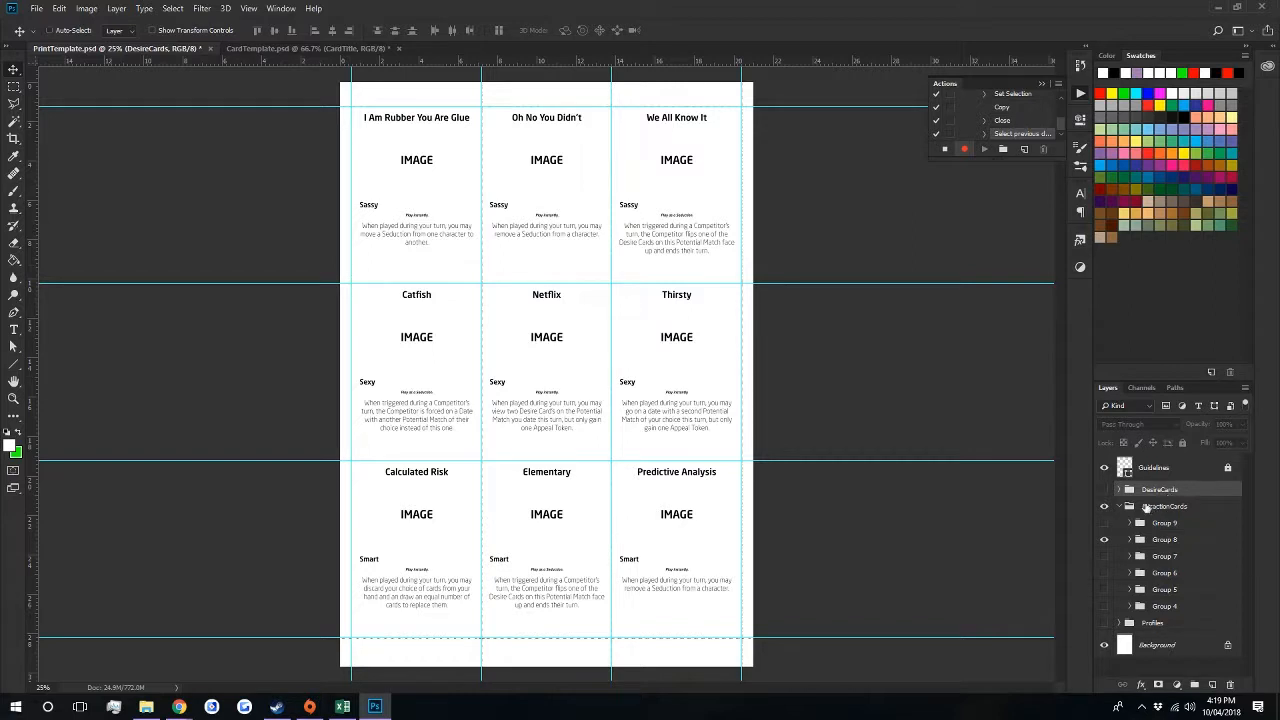
- Hide the AttractionCards group, paste the copied card into the print template, and stop recording the action
click(1120, 507)
click(1104, 506)
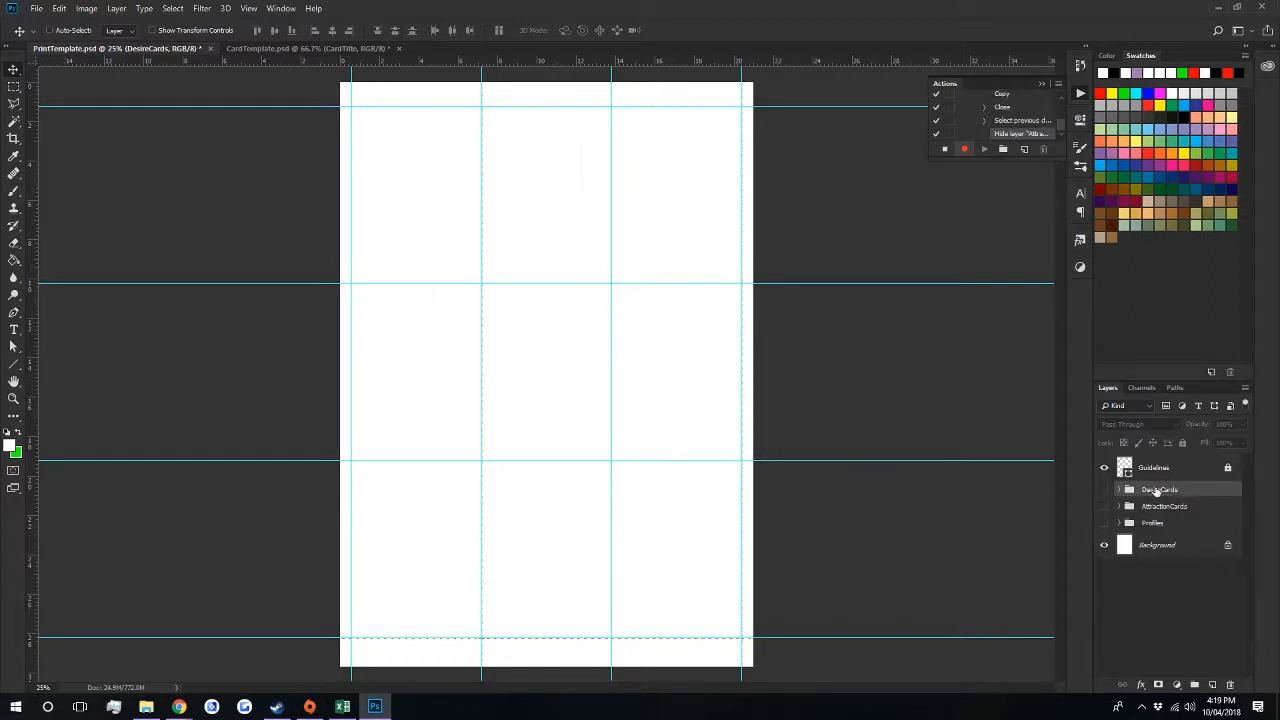
key(ctrl+v)
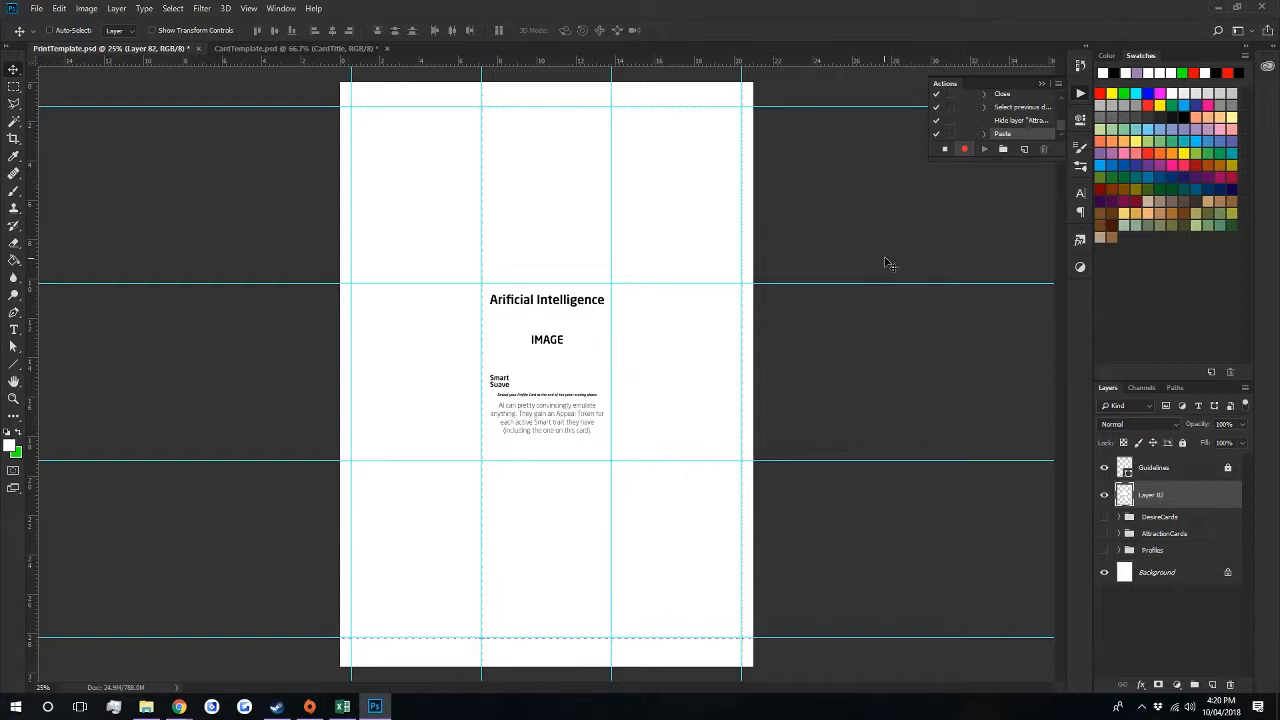
click(946, 149)
click(984, 134)
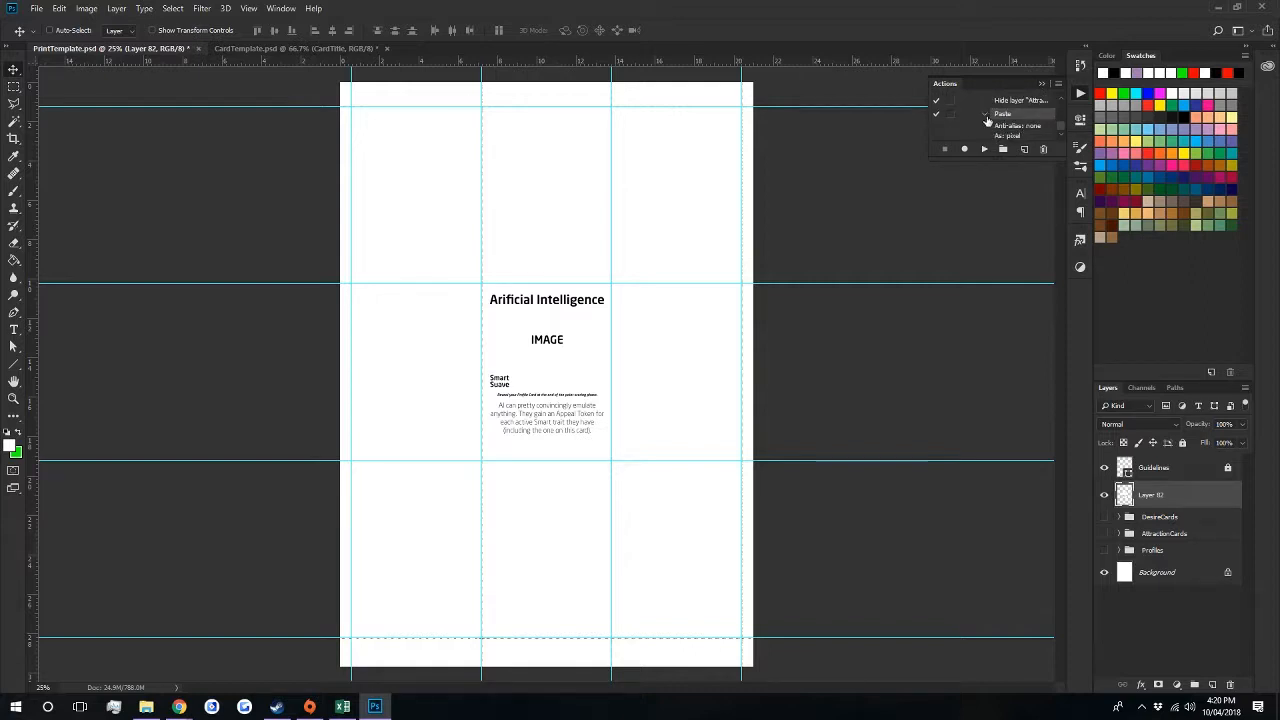
click(984, 115)
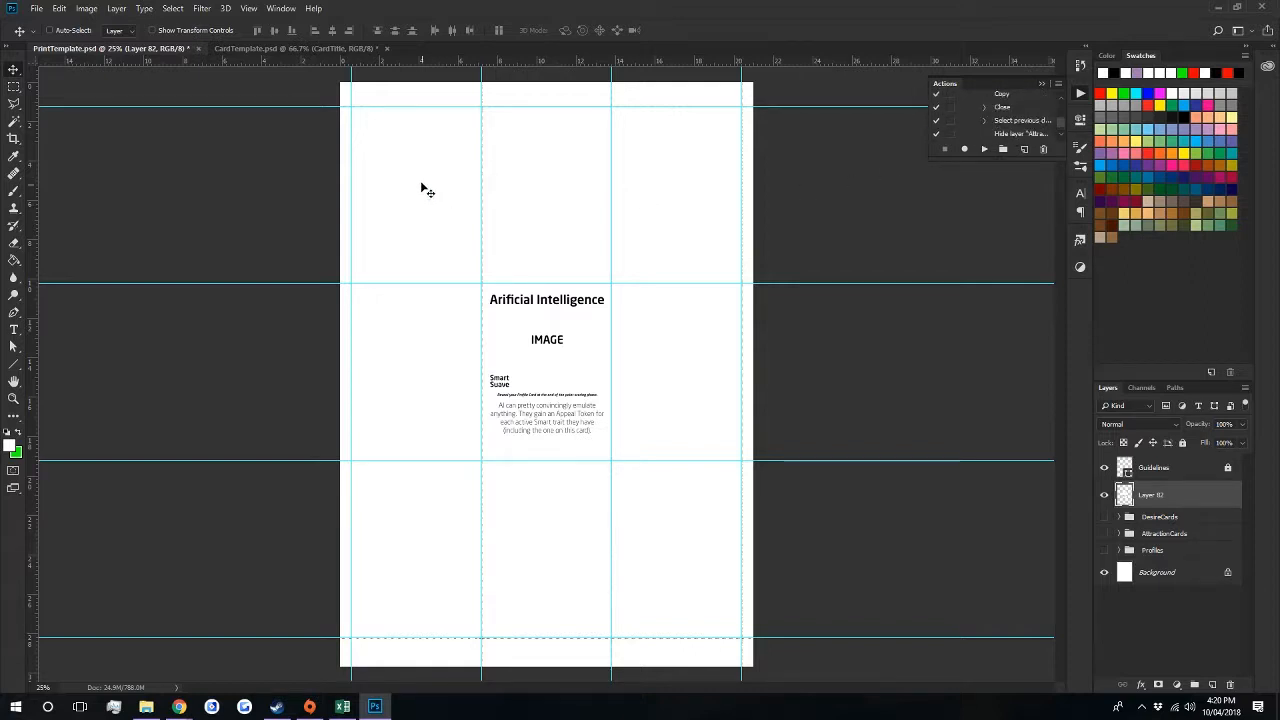
- Close CardTemplate.psd without saving, and batch-run the CardLoad action on the Attraction Cards folder
click(387, 48)
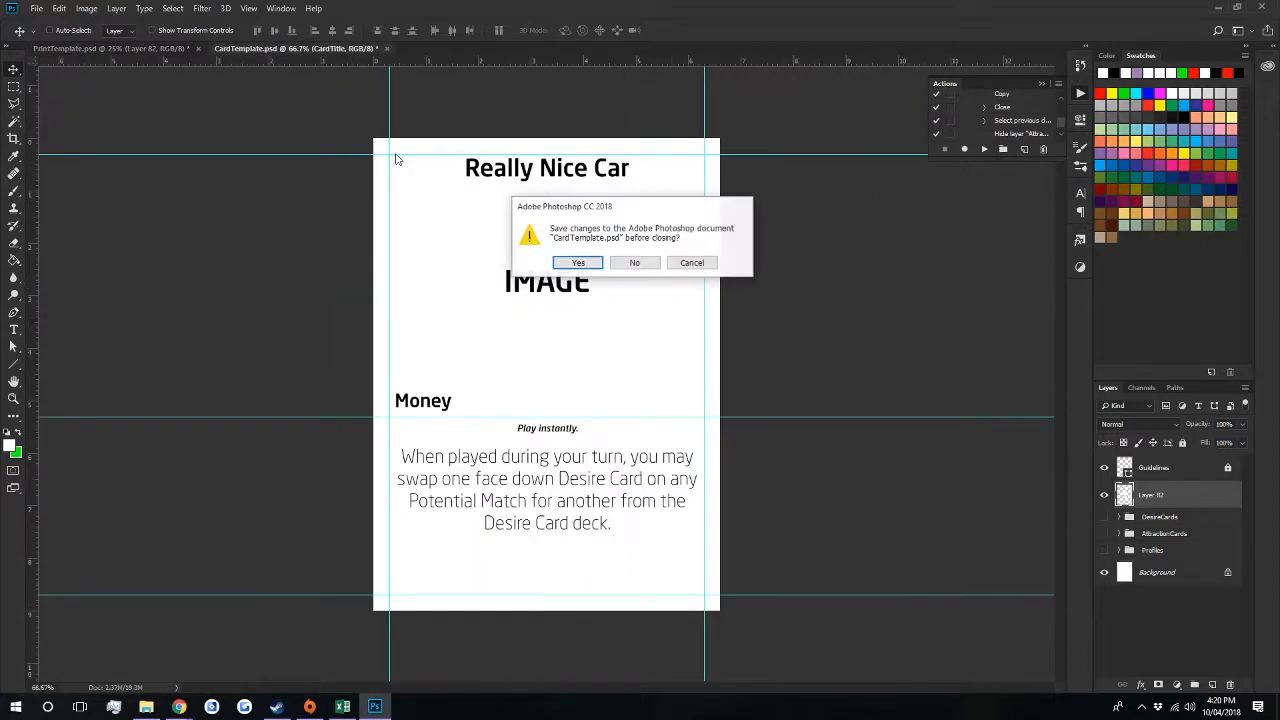
click(636, 263)
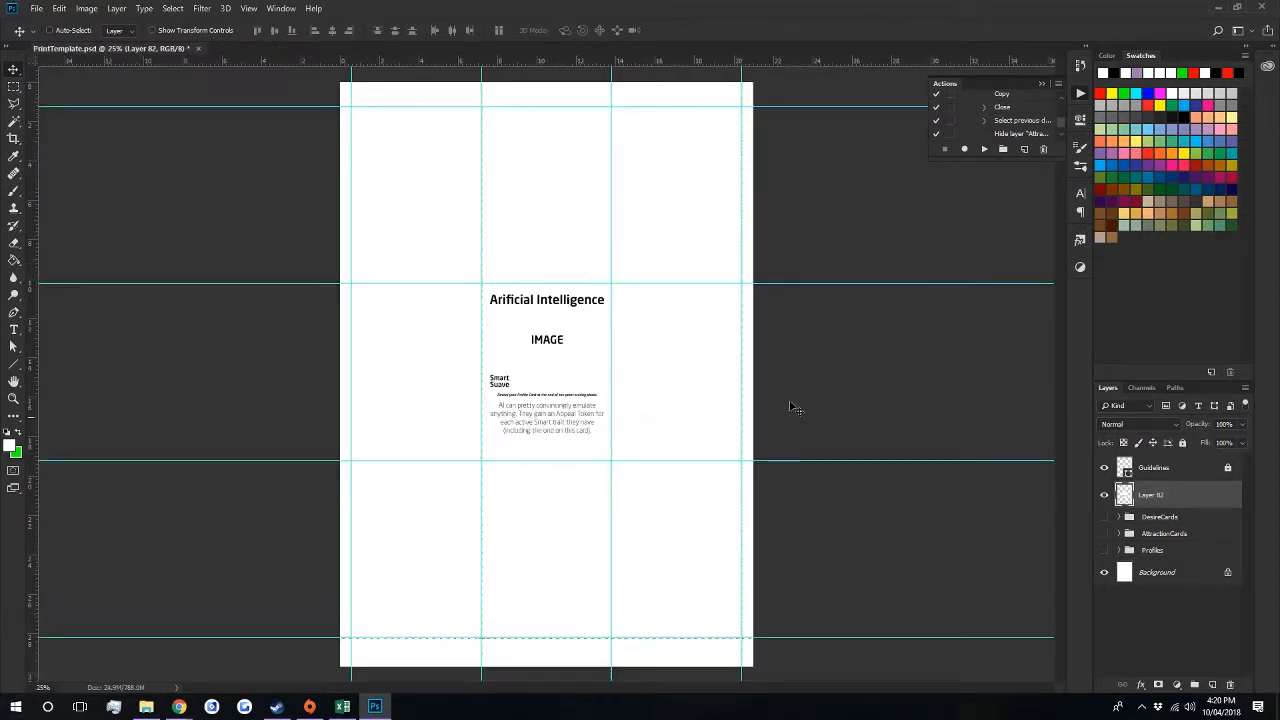
click(36, 8)
mouse_move(188, 306)
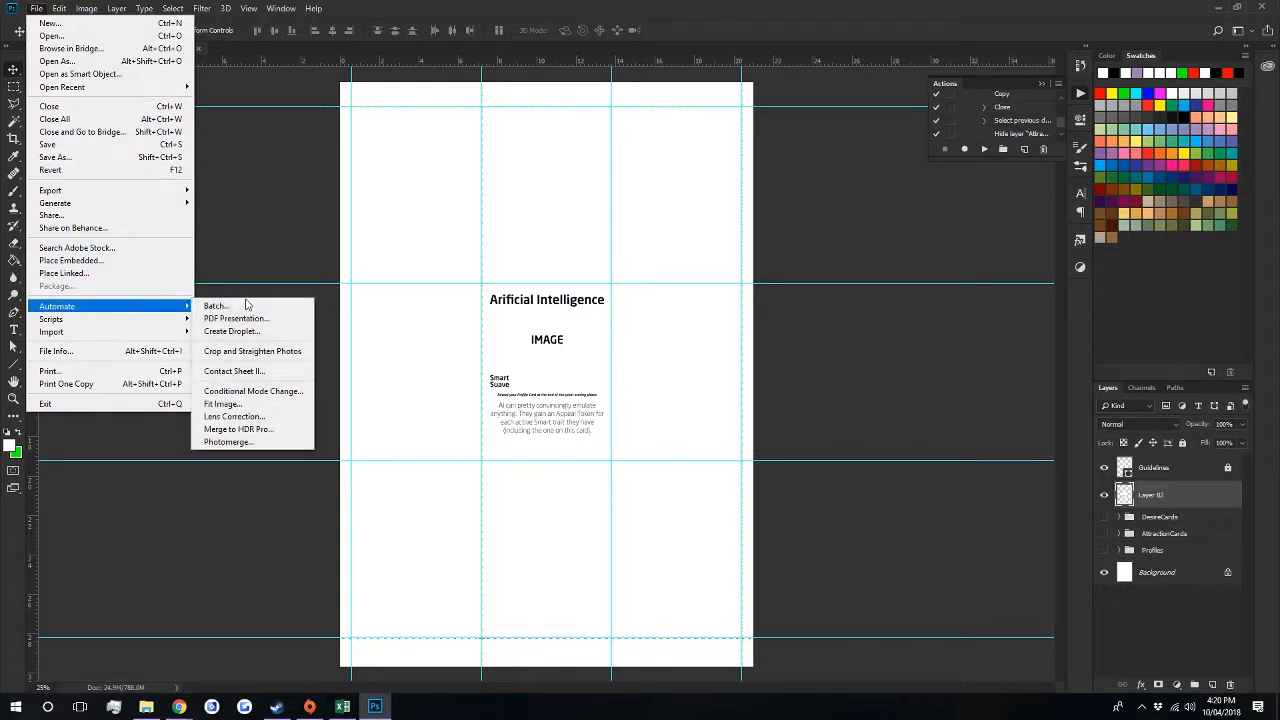
click(230, 305)
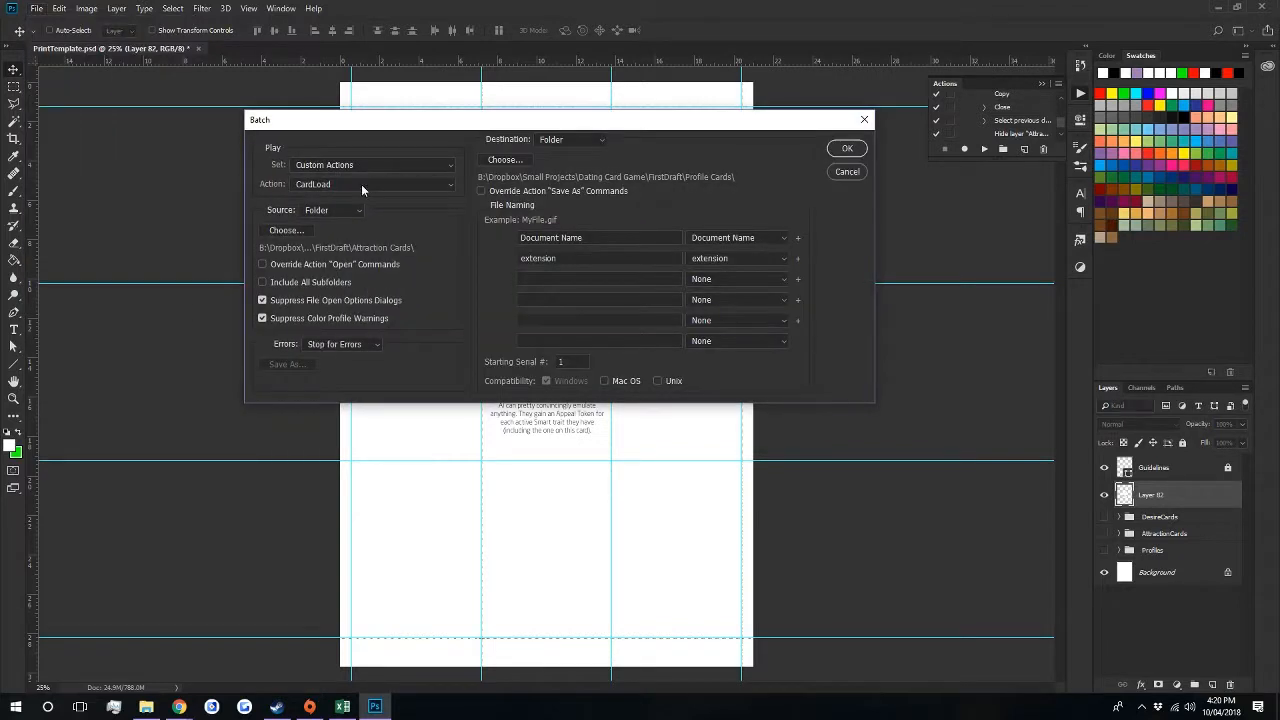
click(361, 184)
click(308, 210)
click(847, 148)
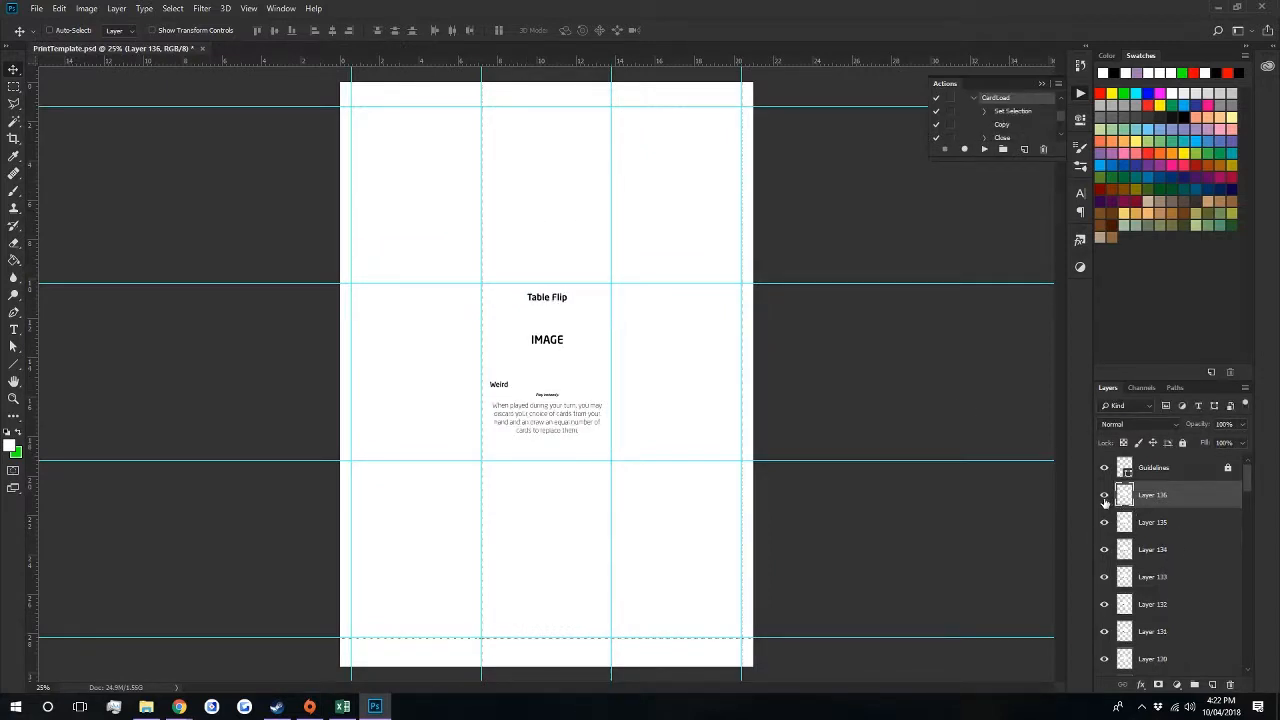
- Hide layers 132 to 136, and show Layer 134 again
drag(1105, 502, 1104, 604)
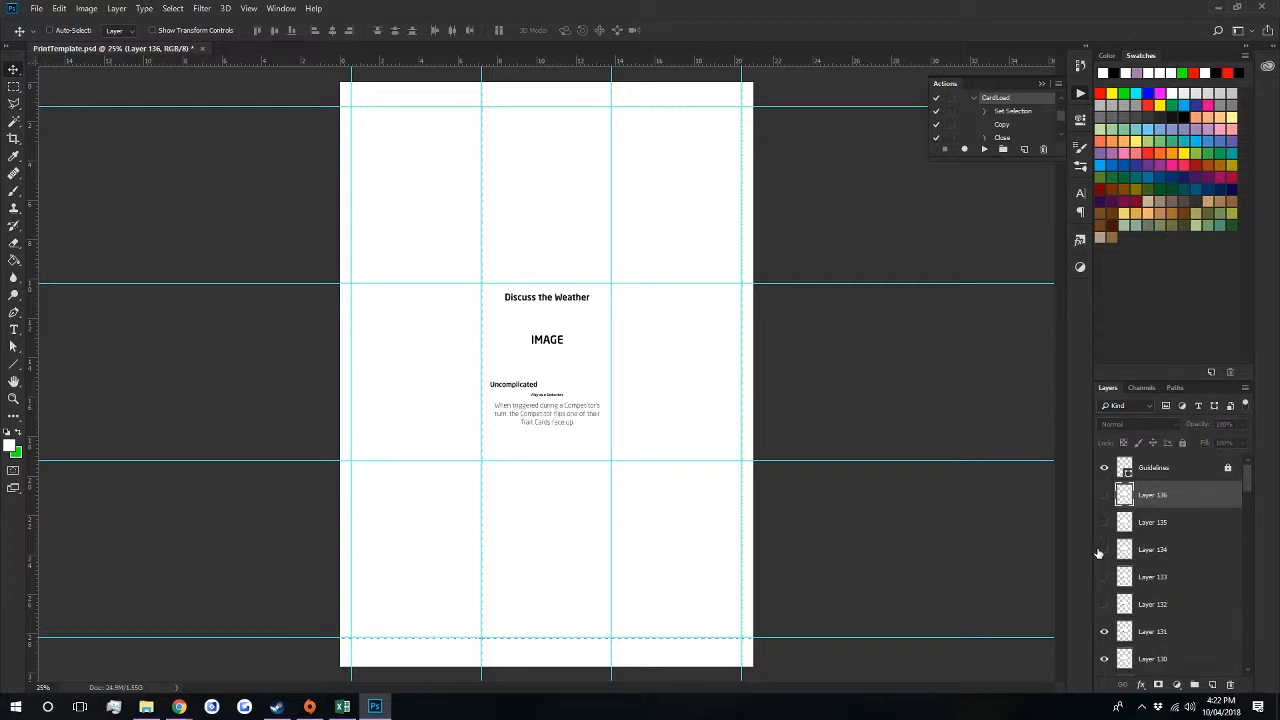
click(1104, 550)
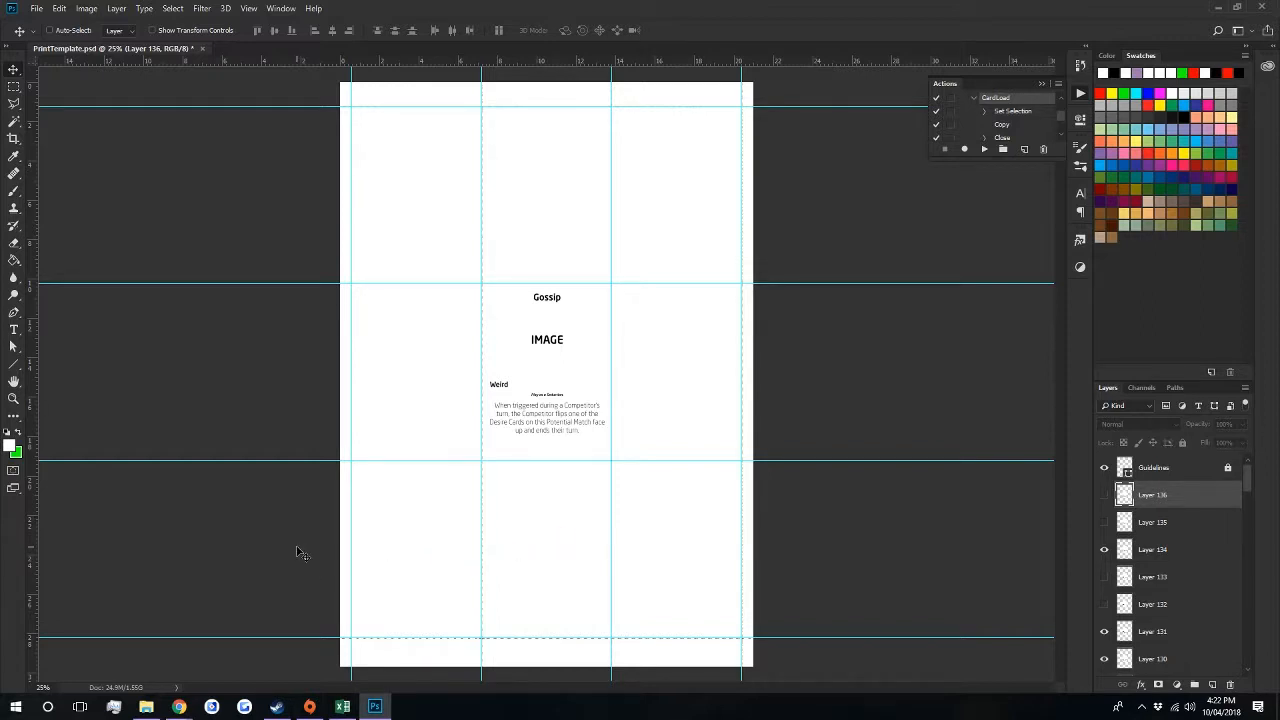
- Switch to Chrome to view the Attraction Cards sheet of the card spreadsheet, and return to Photoshop
mouse_move(186, 708)
click(273, 600)
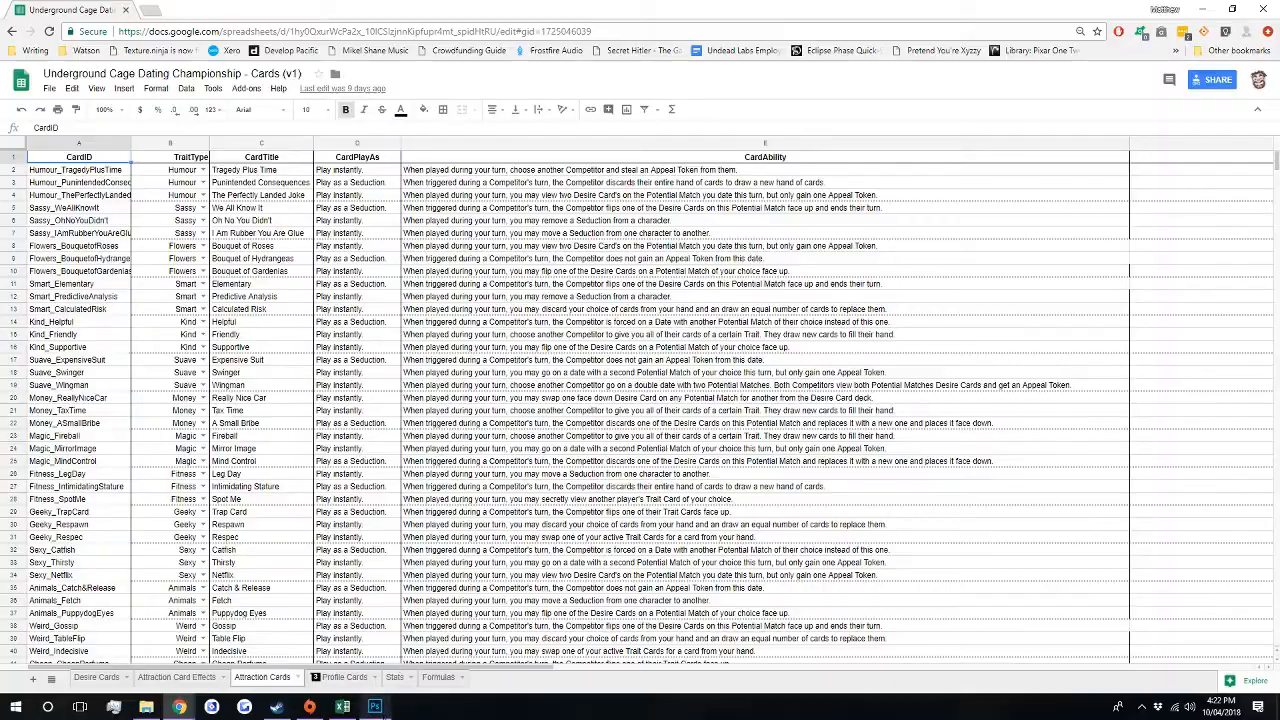
click(374, 706)
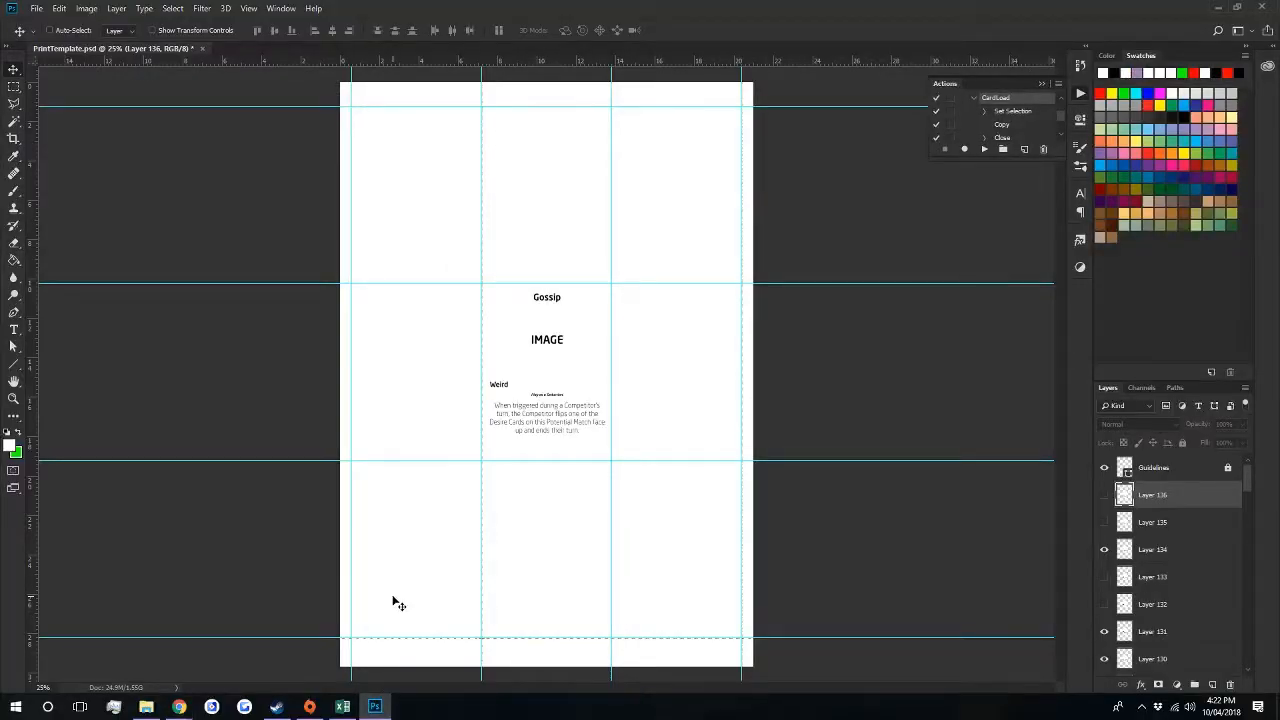